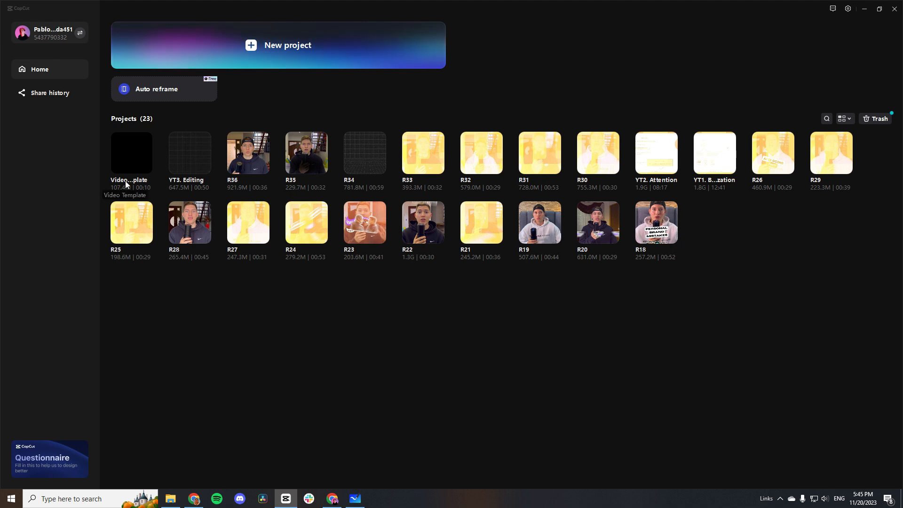
Open the Video Template project.
left_click(135, 154)
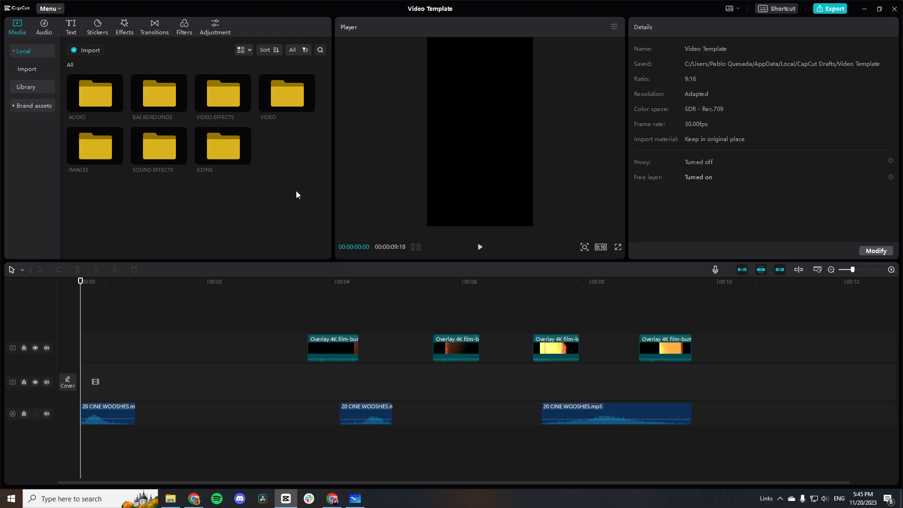
left_click_drag(295, 190, 82, 100)
left_click(215, 196)
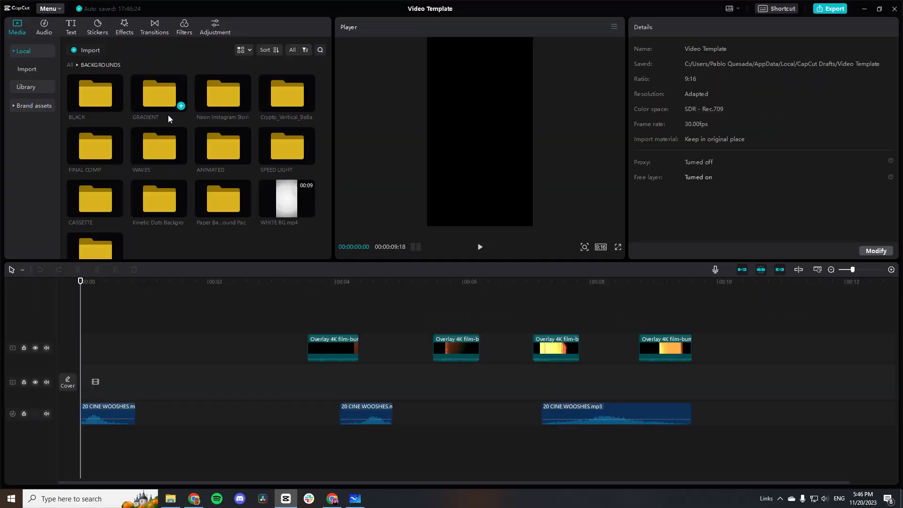
Browse the BACKGROUNDS media folder and look through the clips in its BLACK subfolder.
scroll(164, 122, "down", 1)
scroll(157, 132, "up", 1)
double_click(93, 97)
scroll(222, 160, "down", 1)
scroll(222, 160, "up", 1)
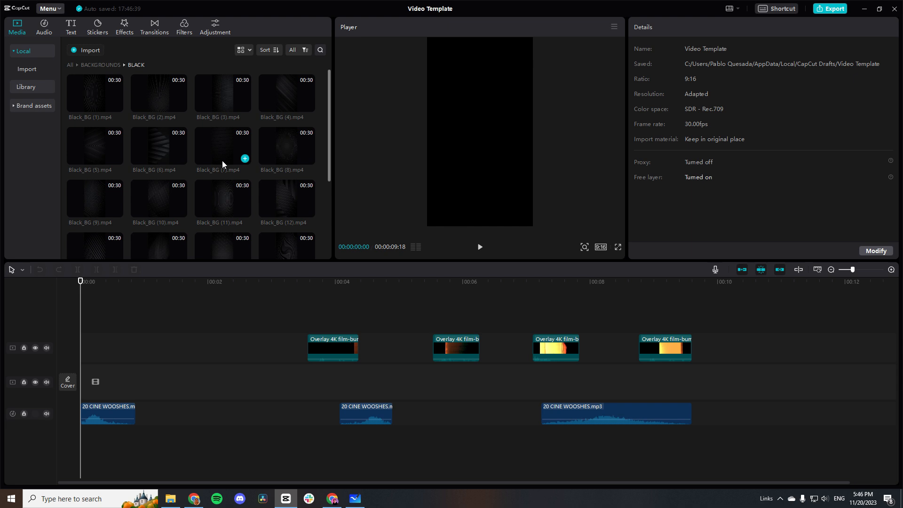
left_click(109, 65)
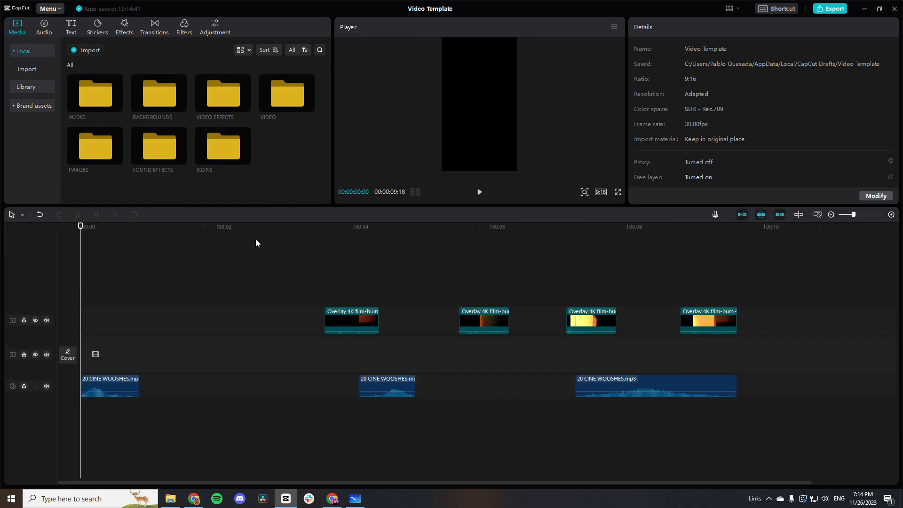
Inspect each of the four film-burn overlay clips on the timeline.
left_click(342, 311)
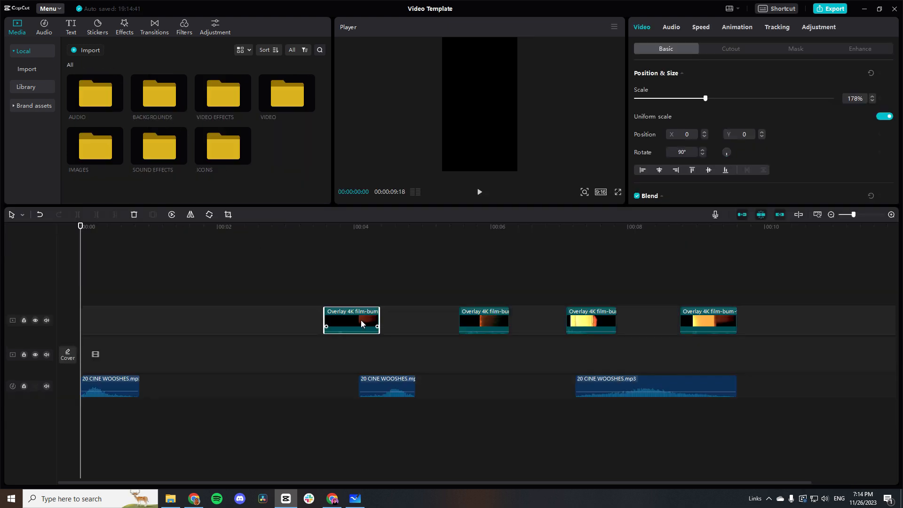
left_click(467, 319)
left_click(605, 319)
left_click(707, 316)
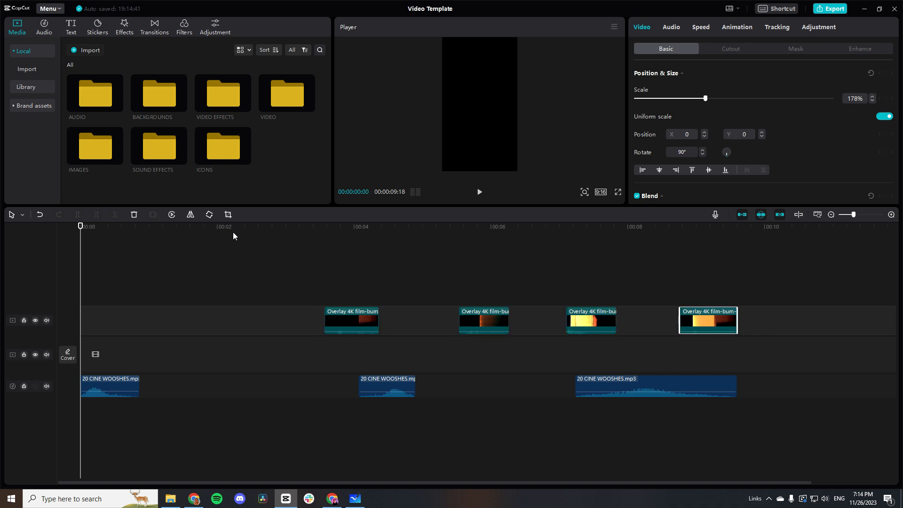
Add the Overlay film-burn clip from the LEAKS folder in VIDEO EFFECTS to the main track, after the existing clips.
double_click(223, 94)
double_click(161, 93)
left_click_drag(160, 143, 253, 359)
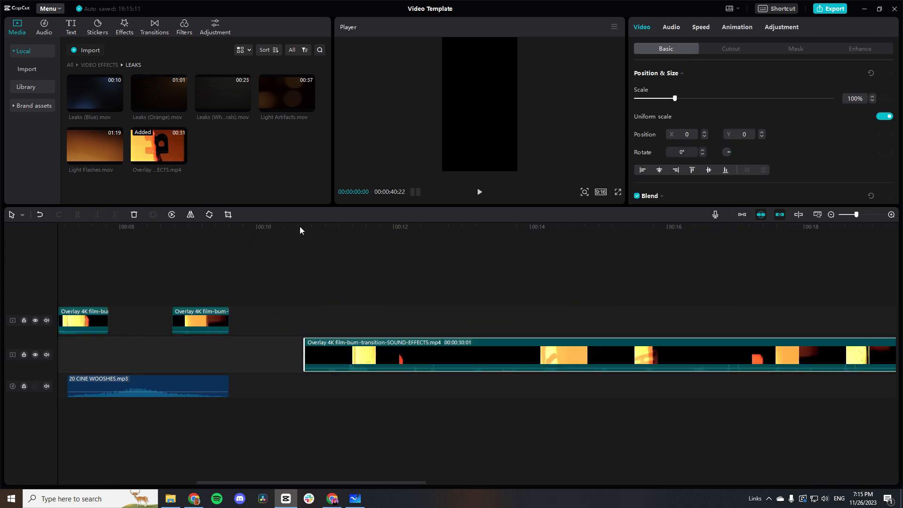
Cut the film-burn clip at 00:00:11:26, keeping only its first burn, and move that piece up to the overlay track.
left_click(300, 229)
left_click_drag(300, 230, 304, 231)
key("space")
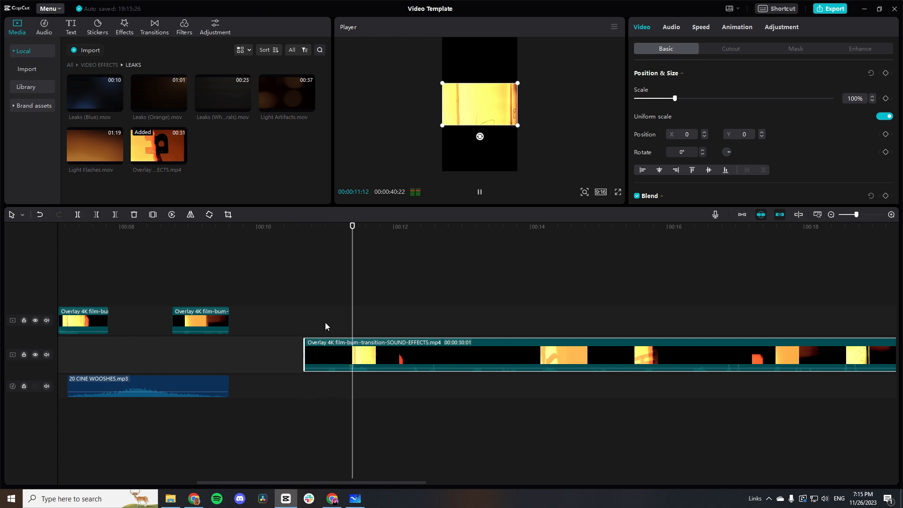
key("space")
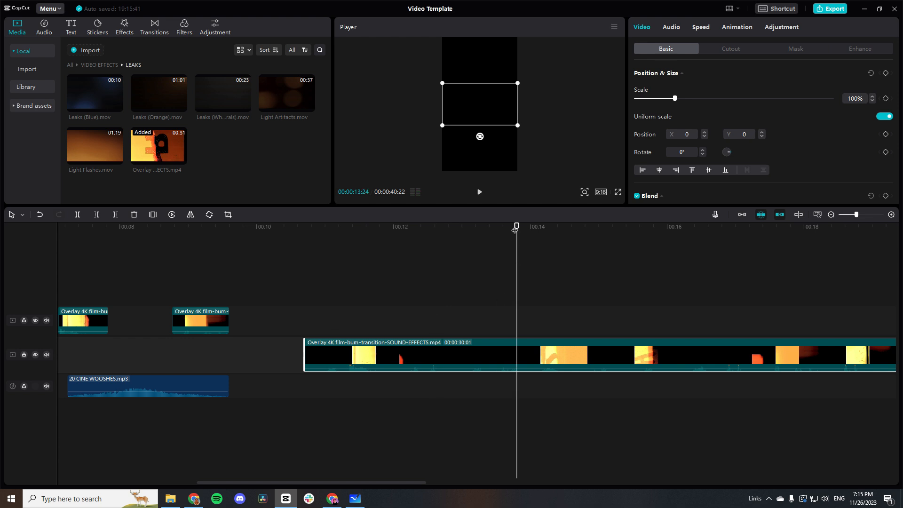
left_click_drag(517, 229, 385, 295)
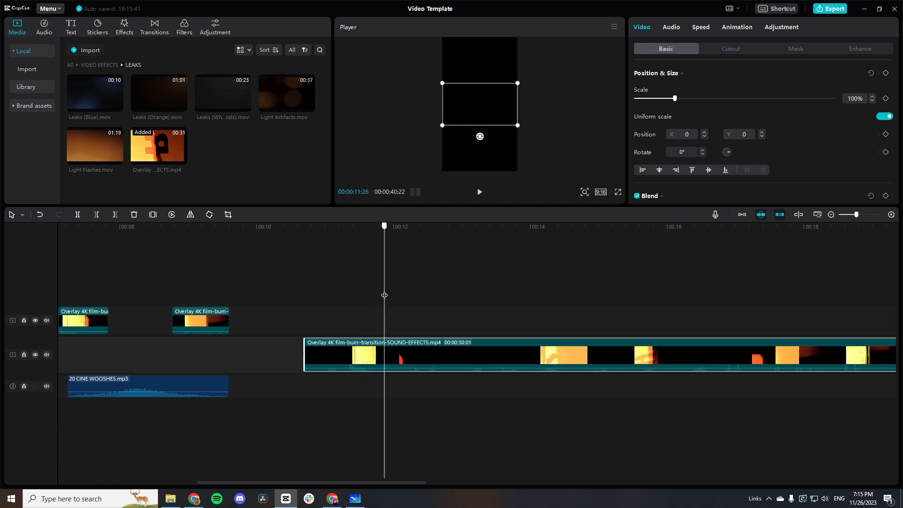
key("ctrl+b")
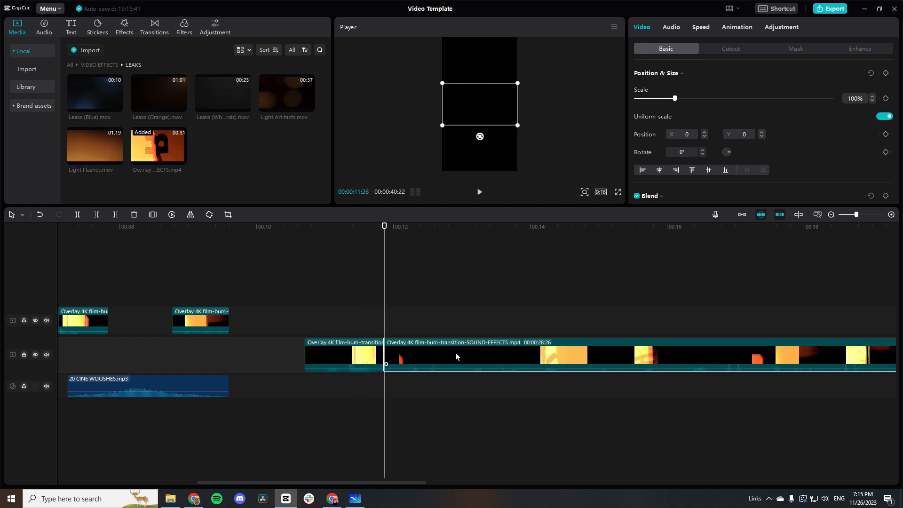
key("Delete")
left_click_drag(598, 363, 602, 318)
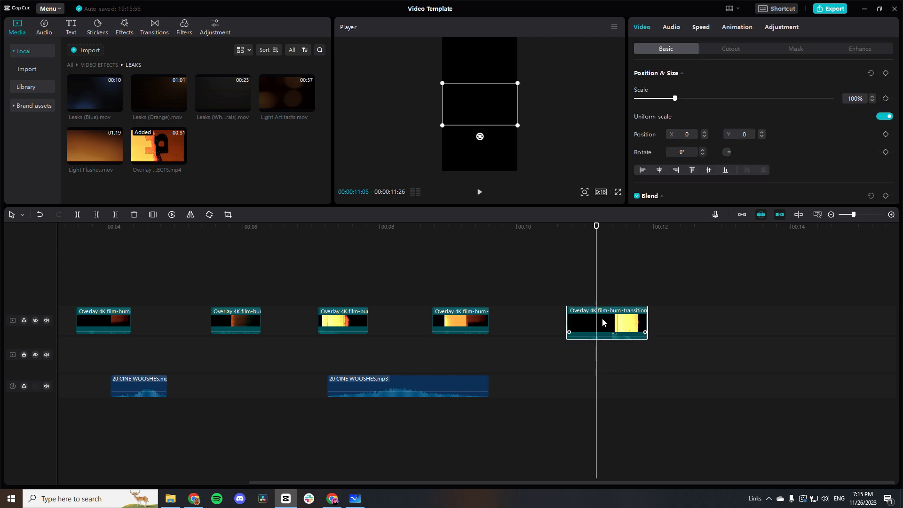
Import Sean.mp4 into the VIDEO media folder and place it on the main track beneath the new film-burn overlay.
left_click(71, 64)
double_click(285, 89)
left_click(202, 113)
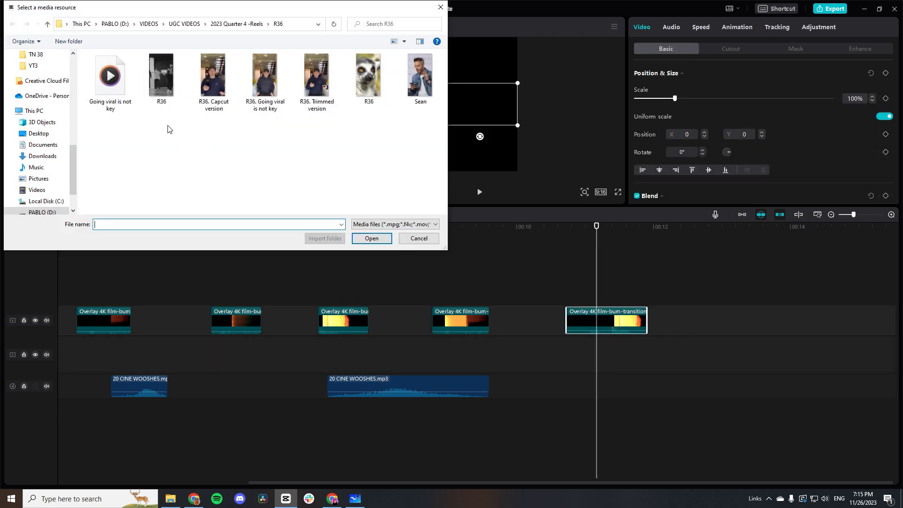
left_click(416, 84)
double_click(416, 83)
left_click_drag(94, 93, 568, 352)
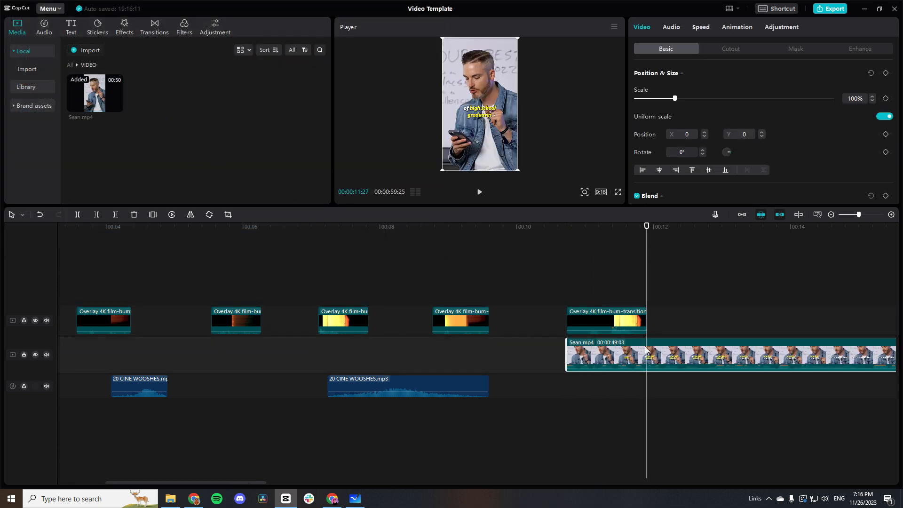
Split the Sean.mp4 clip at 00:00:11:27 and shift the film-burn overlay so it straddles the cut.
key("ctrl+b")
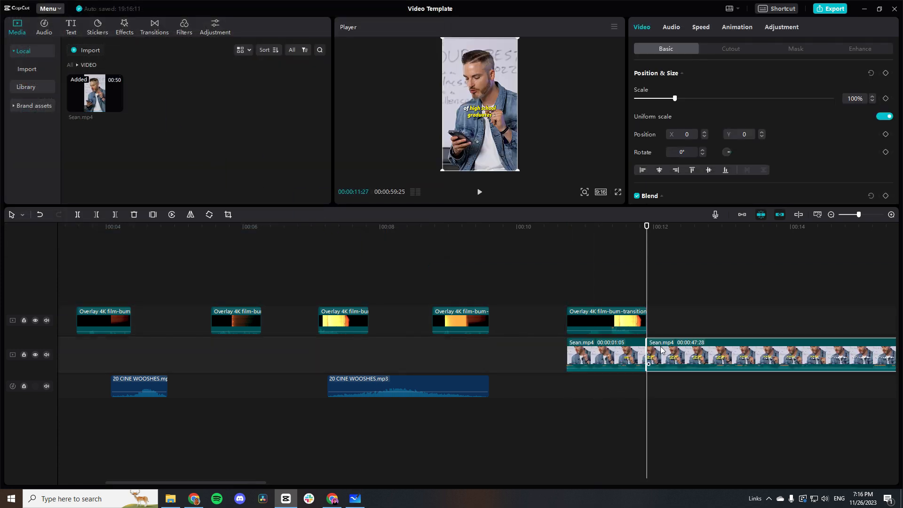
left_click_drag(623, 317, 667, 316)
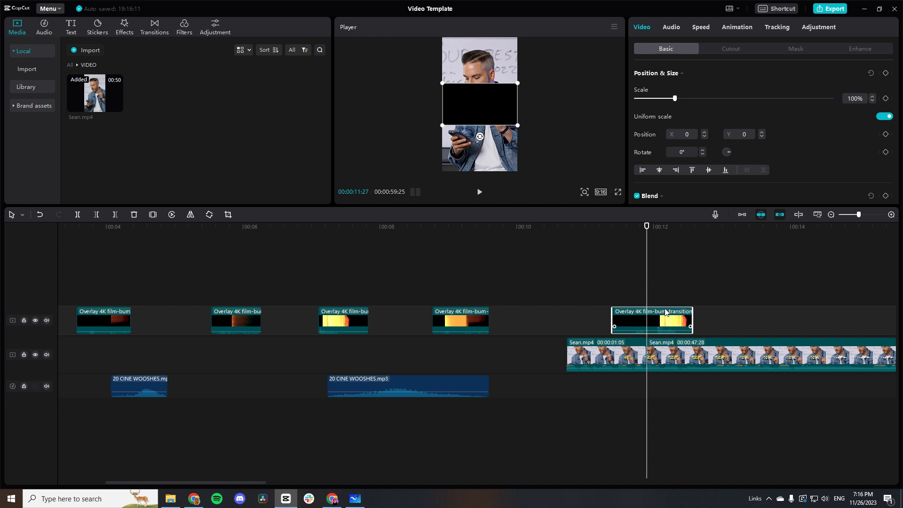
left_click_drag(647, 226, 646, 248)
Rotate the film-burn overlay to -90° so it fills the vertical frame, set its blend mode to Screen, and preview it over the cut.
left_click_drag(480, 137, 419, 174)
scroll(743, 121, "down", 3)
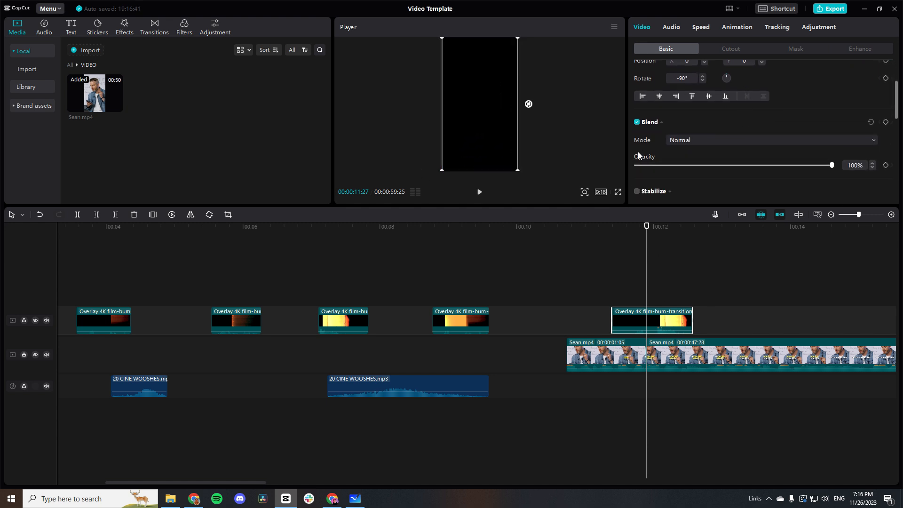
left_click(686, 141)
left_click(693, 185)
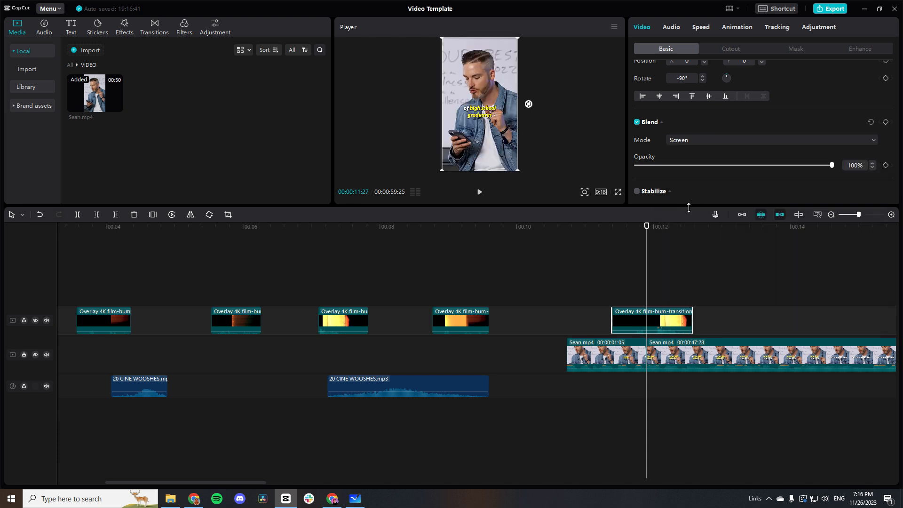
left_click_drag(646, 238, 595, 244)
key("space")
key("space")
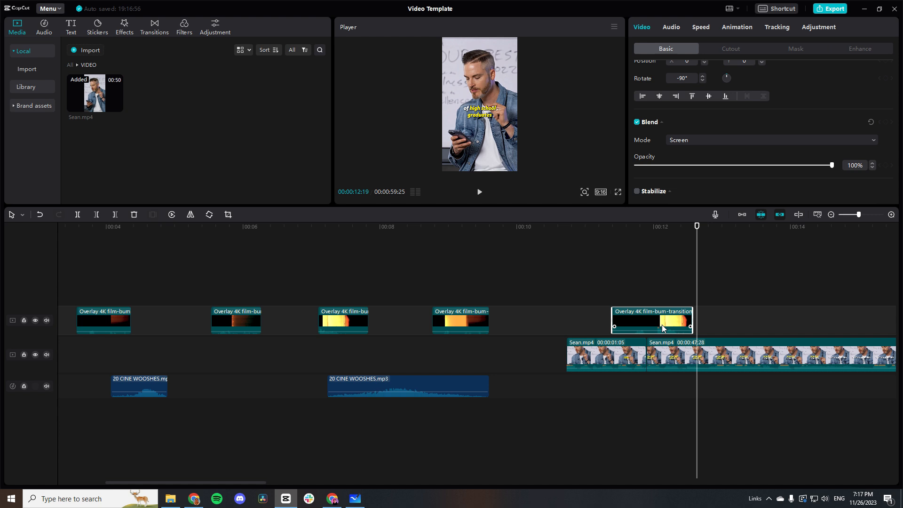
Delete both Sean.mp4 pieces from the main track, leaving the film-burn overlay in place.
left_click(678, 357)
key("Delete")
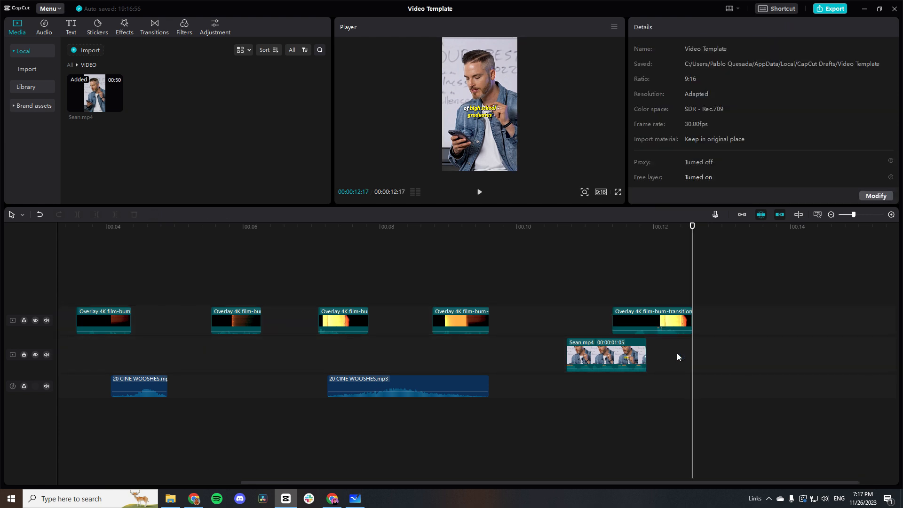
left_click(632, 354)
key("Delete")
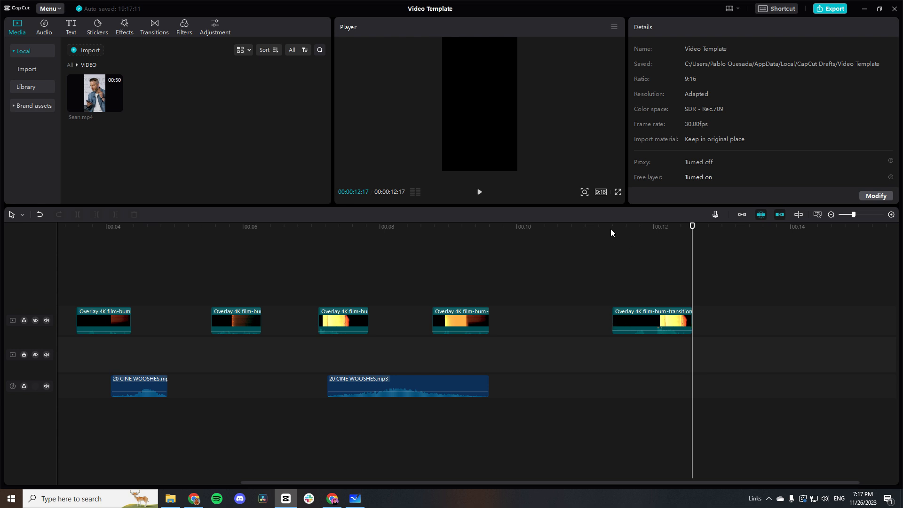
left_click(662, 323)
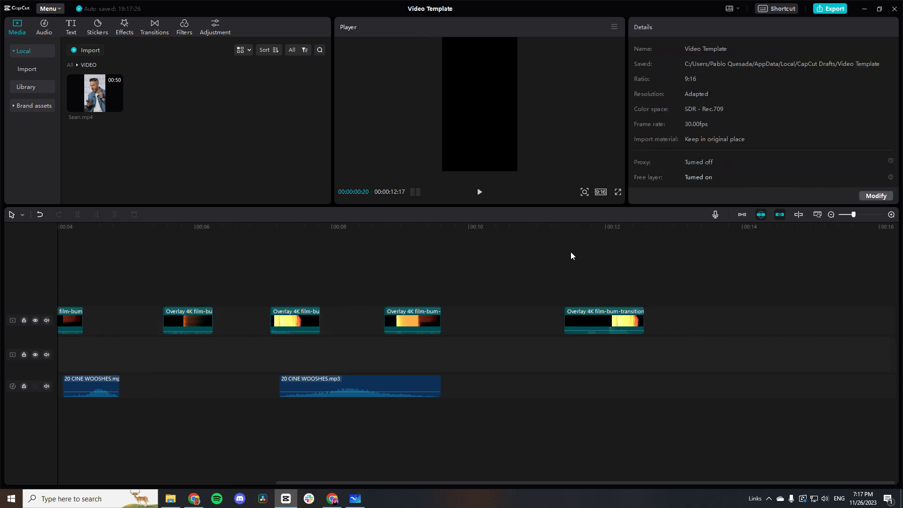
left_click(571, 253)
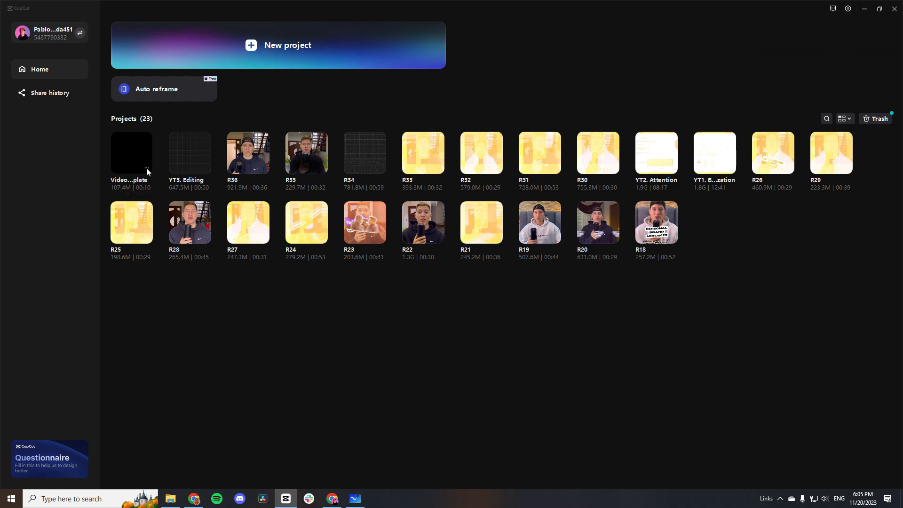
Duplicate the Video Template project under the name R37 and open the copy.
right_click(148, 172)
left_click(160, 195)
right_click(150, 175)
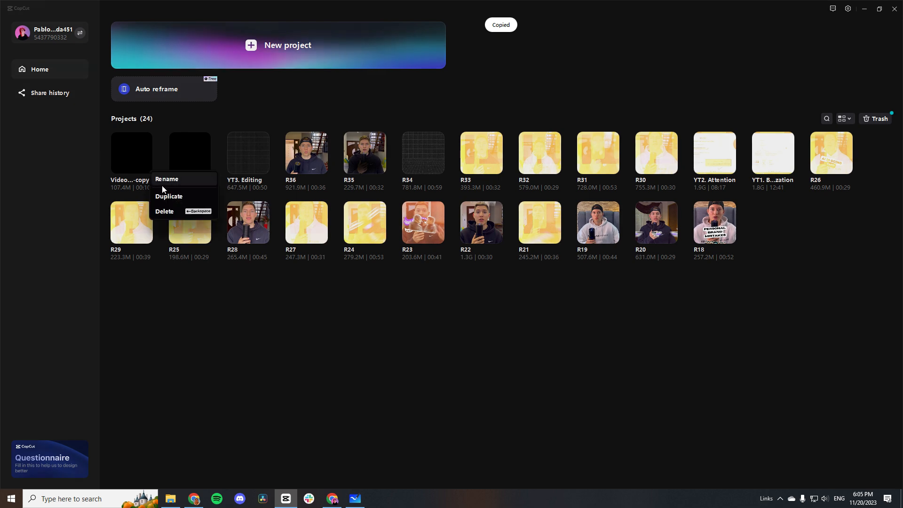
left_click(160, 182)
type("R37")
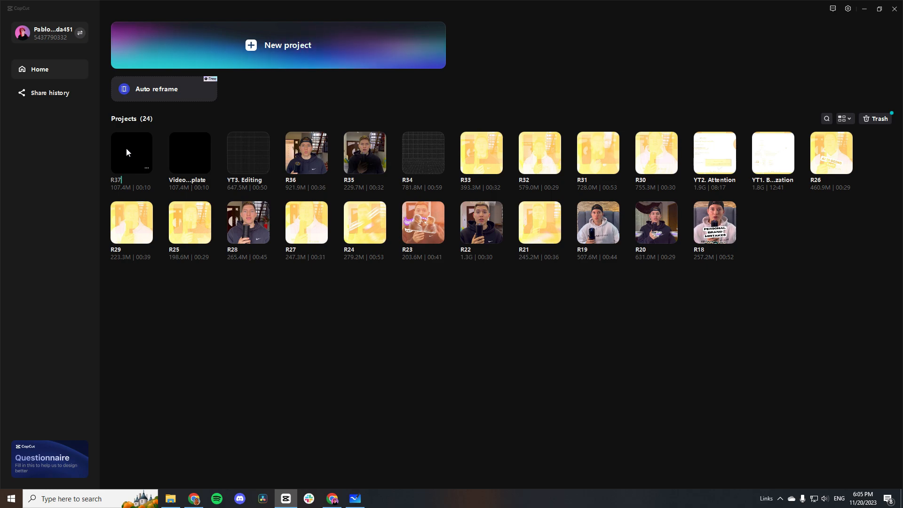
key("super+d")
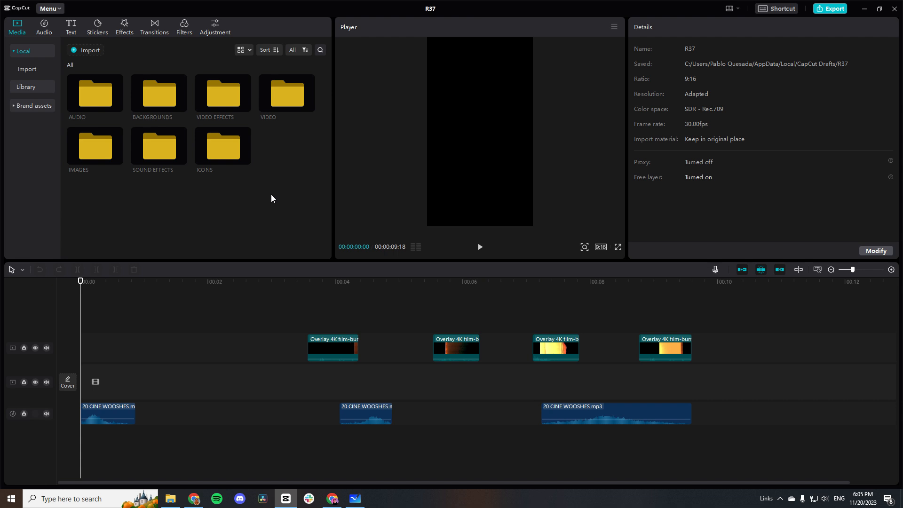
Import R37. Trimmed version into the VIDEO media folder and place it at the start of the main track, scrubbing through it.
left_click(188, 143)
left_click(215, 95)
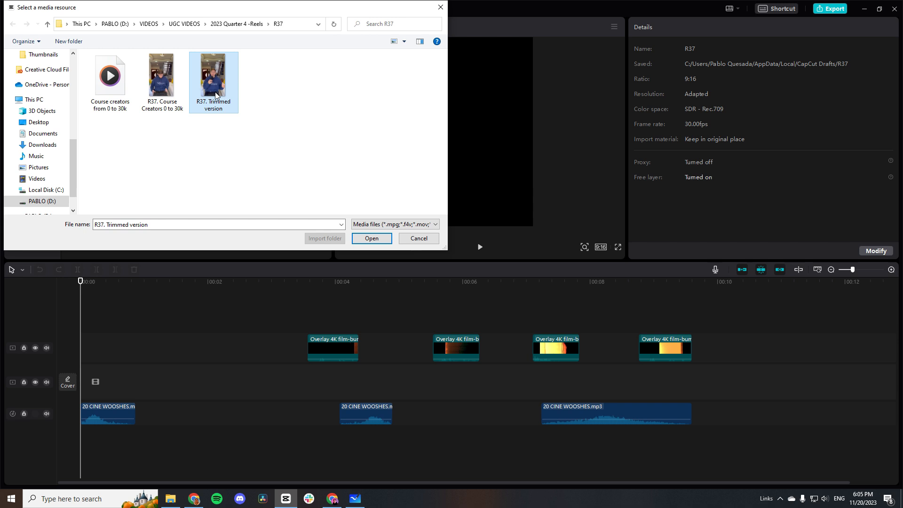
double_click(215, 95)
left_click_drag(109, 114, 114, 393)
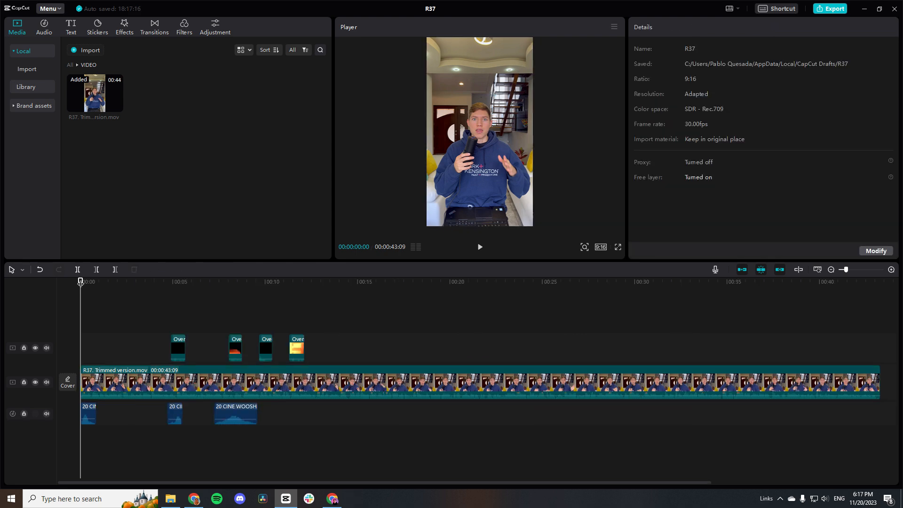
left_click_drag(80, 282, 803, 326)
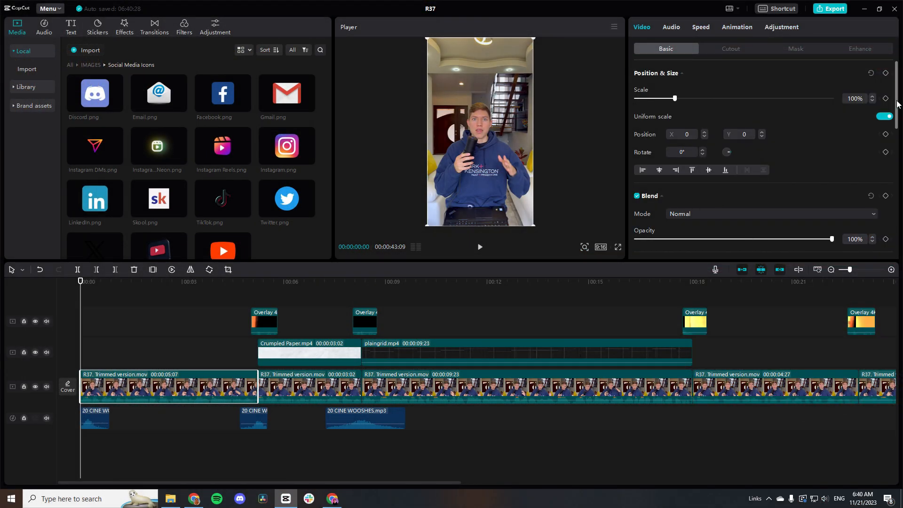
Animate a zoom-out on the first talking clip with scale keyframes of 130% at the start and 100% at 00:00:00:09.
left_click_drag(675, 101, 688, 102)
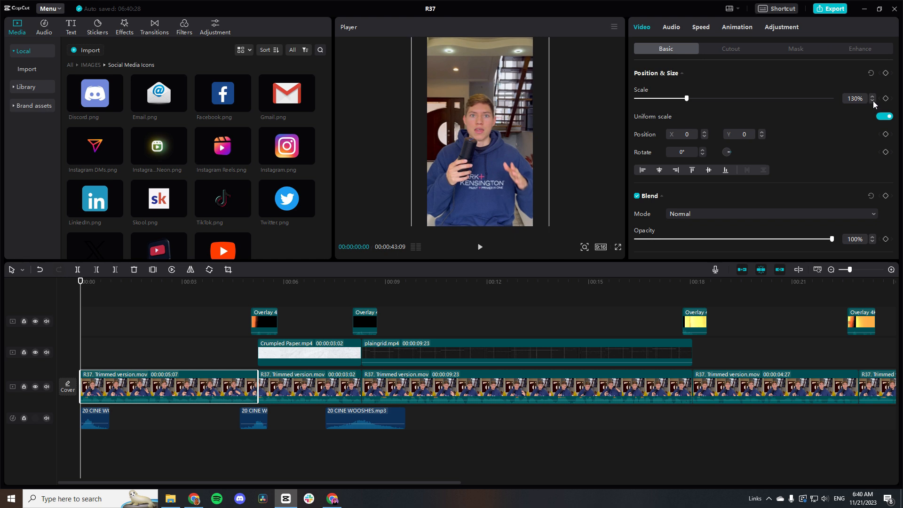
left_click(885, 98)
left_click_drag(82, 282, 91, 283)
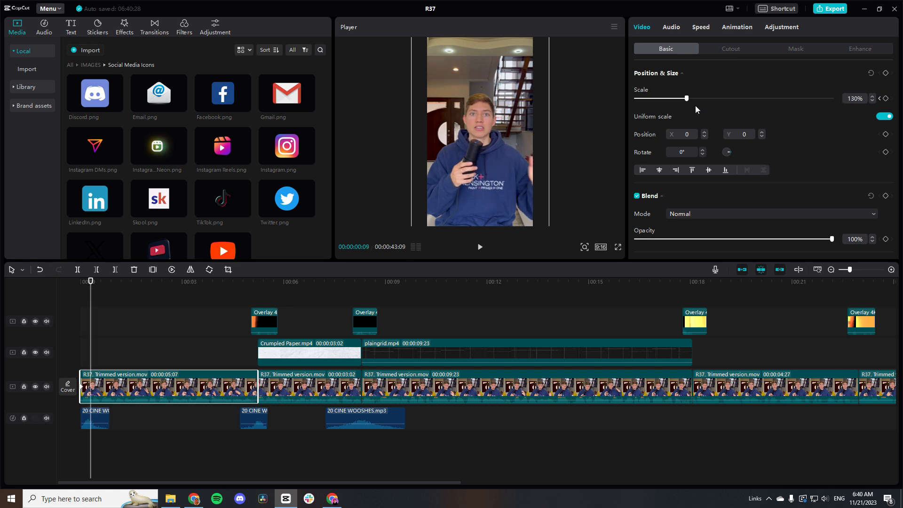
left_click_drag(686, 101, 676, 102)
left_click(872, 101)
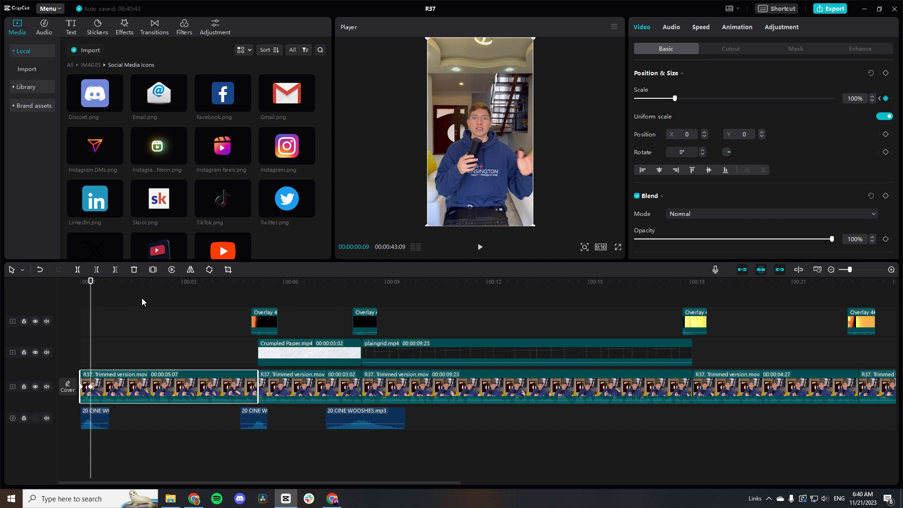
Preview the opening zoom-out, and add a zoom-in on the same clip with a 115% scale keyframe at 00:00:01:19.
left_click(85, 282)
key("space")
key("space")
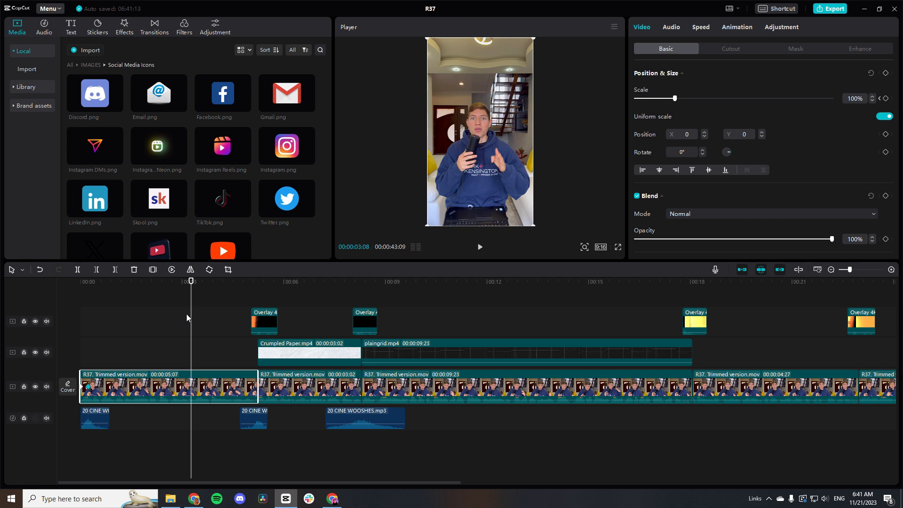
left_click_drag(191, 285, 103, 291)
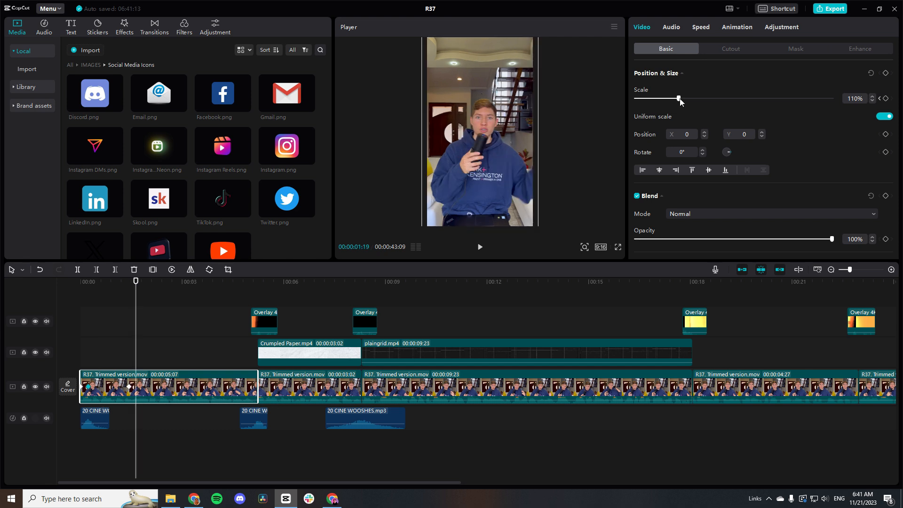
left_click(871, 97)
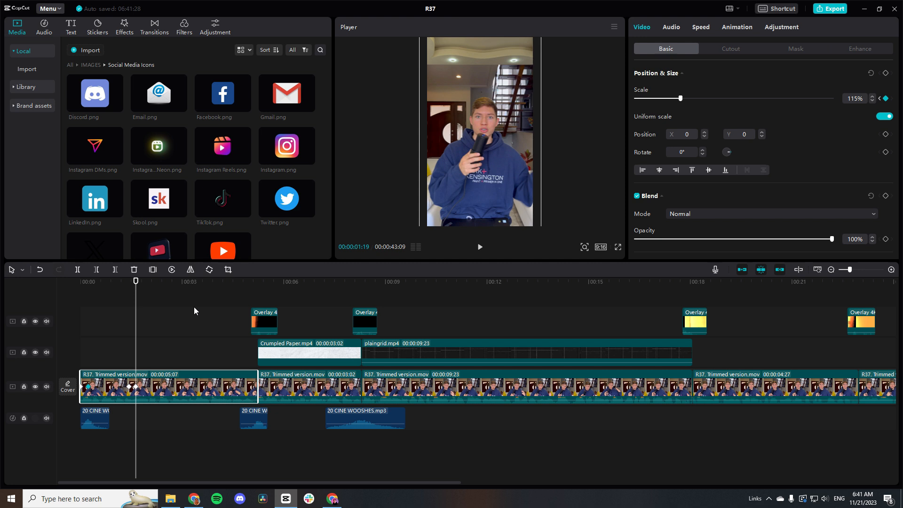
Add a 115% scale keyframe at 00:00:03:23 on the first clip, zoom out from there to the clip's end, and preview it.
left_click(115, 288)
key("space")
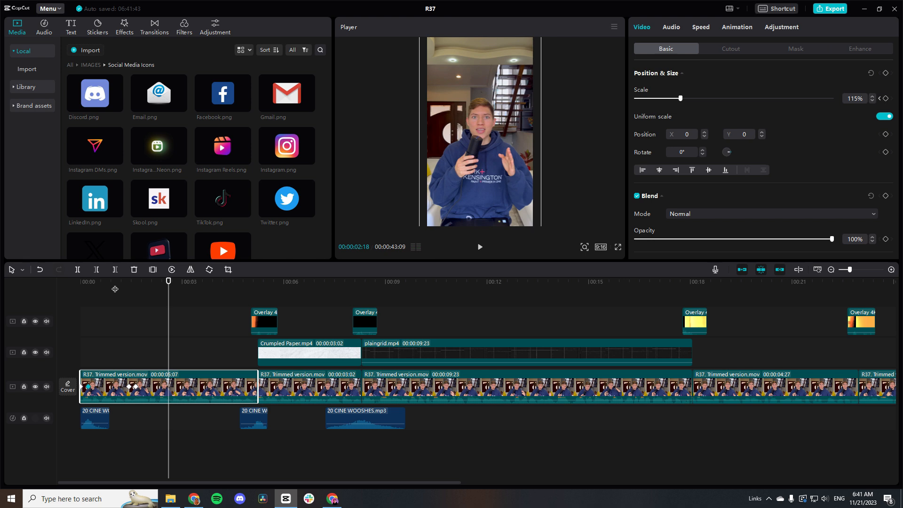
key("space")
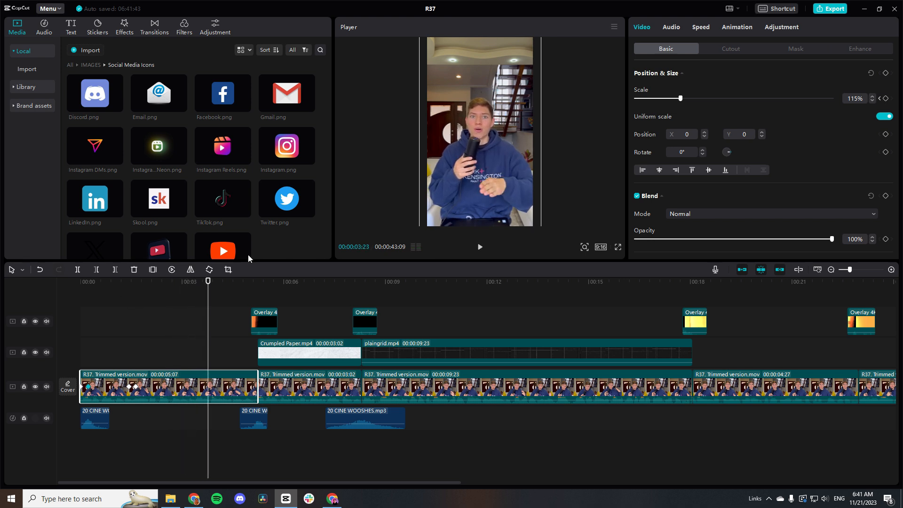
left_click(885, 99)
left_click_drag(213, 283, 255, 301)
key("Home")
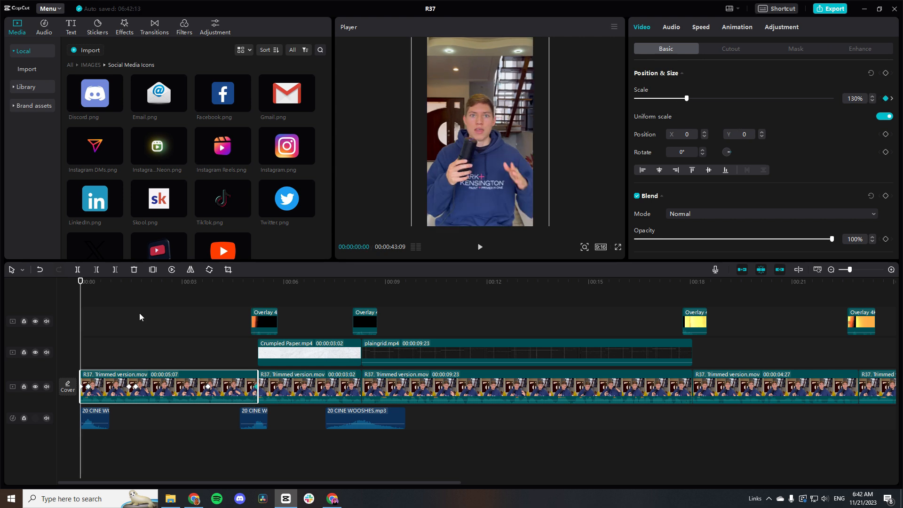
key("space")
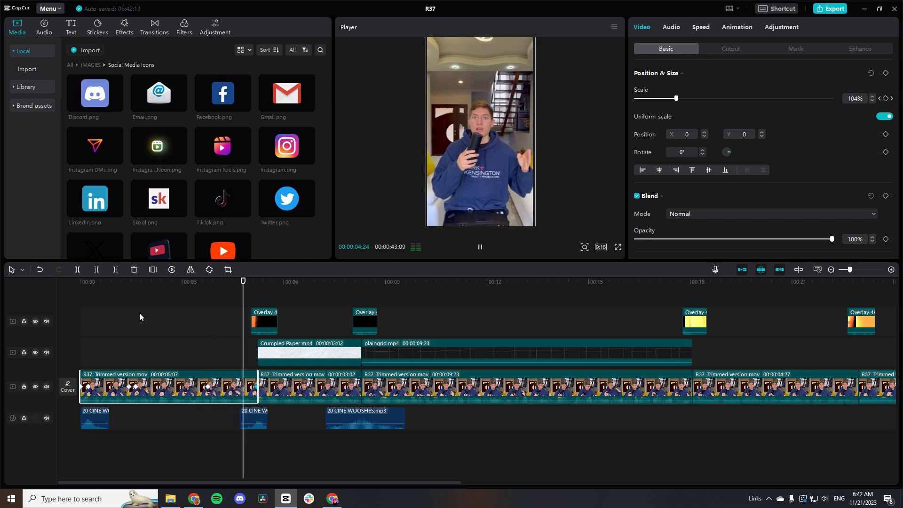
key("space")
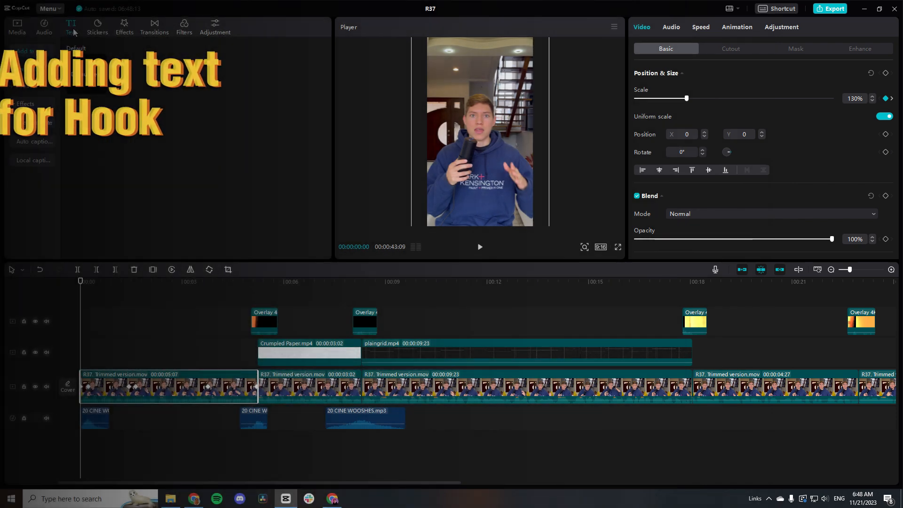
Add a default text spanning the first talking clip and set its font to the HelveticaLTPro-Black style.
left_click(71, 27)
left_click_drag(88, 75, 257, 375)
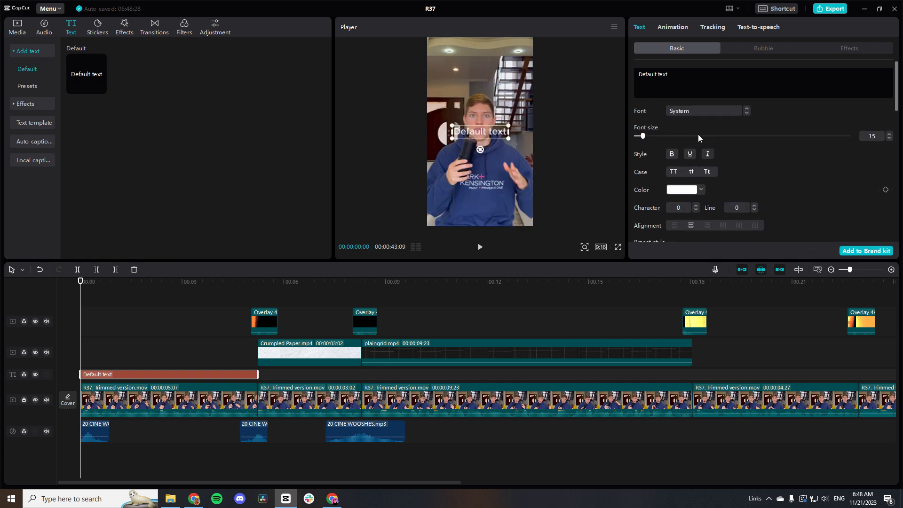
left_click(718, 112)
left_click(703, 159)
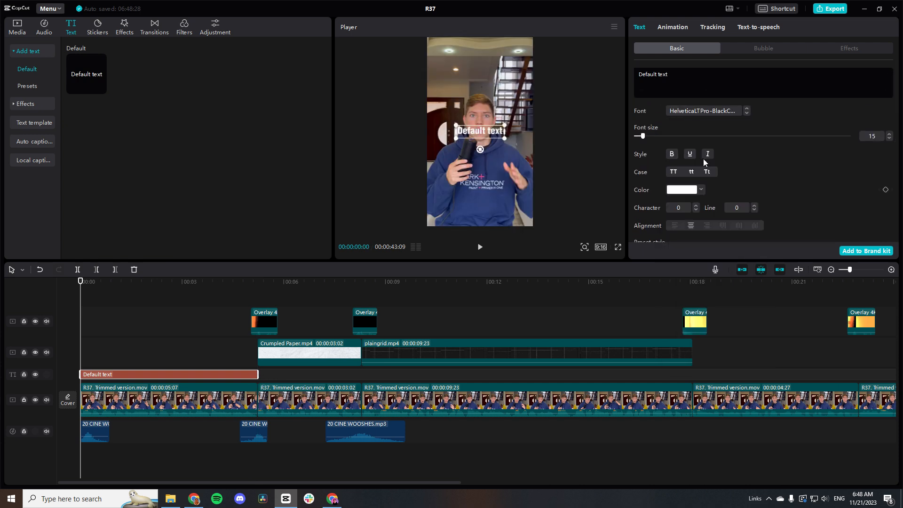
Scale the text to 135% at chest height, give it a reduced white glow, and check it full screen at 00:00:01:13.
scroll(781, 155, "down", 5)
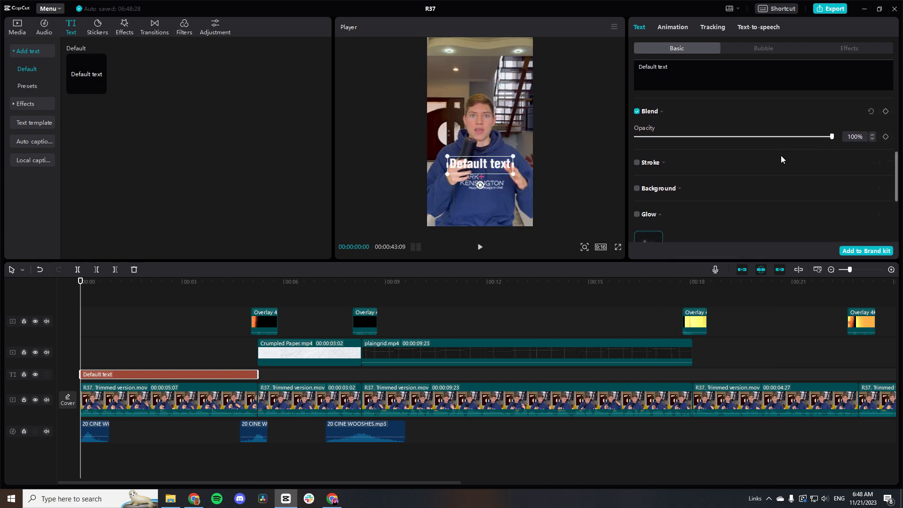
scroll(658, 188, "down", 2)
left_click(637, 182)
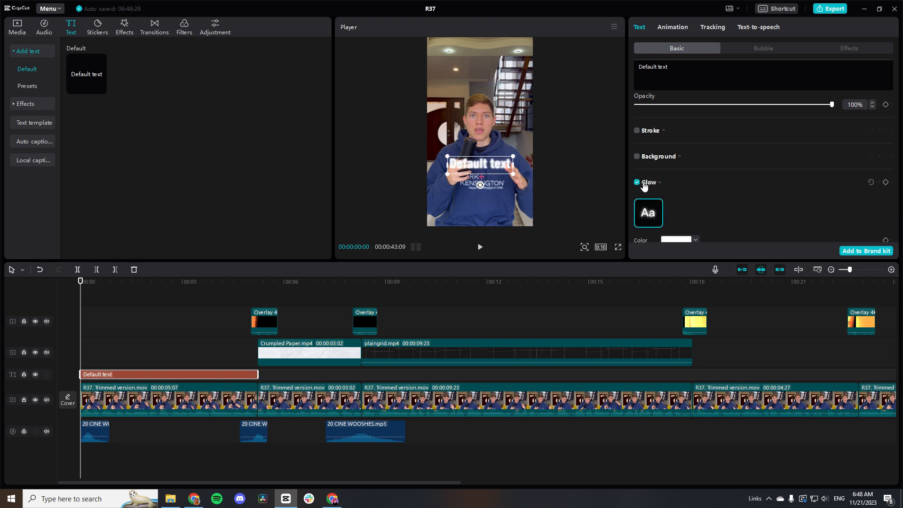
scroll(717, 197, "down", 2)
scroll(717, 194, "down", 2)
left_click_drag(722, 150, 690, 150)
left_click(129, 288)
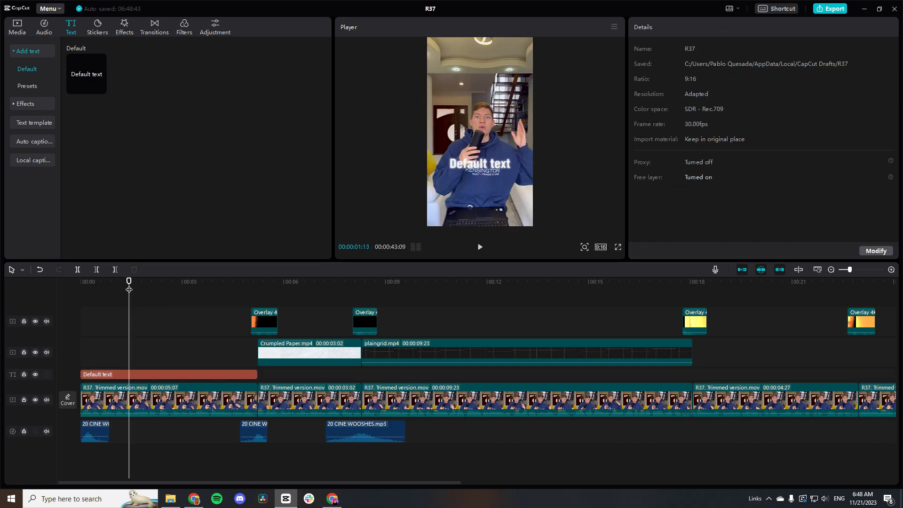
key("ctrl+shift+f")
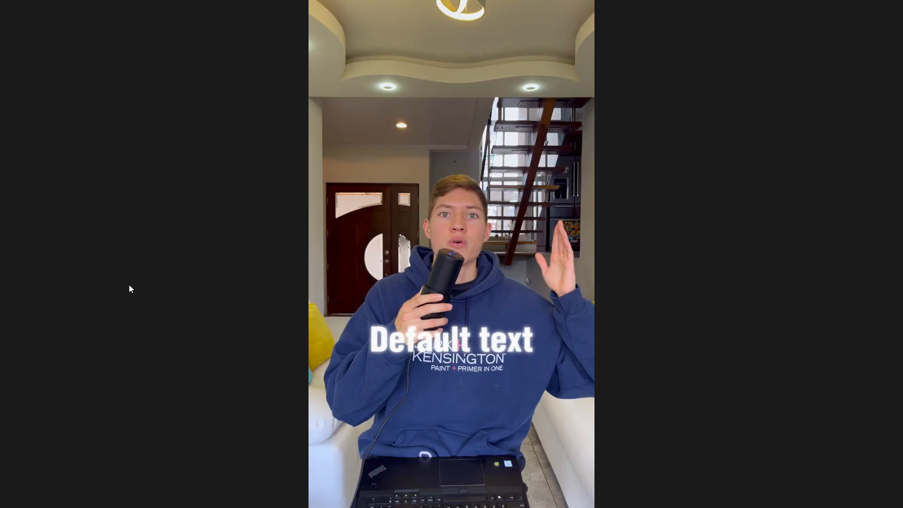
key("Escape")
Place Shadow for text.png from the IMAGES media folder beneath the text, matching the first clip's length.
left_click(18, 29)
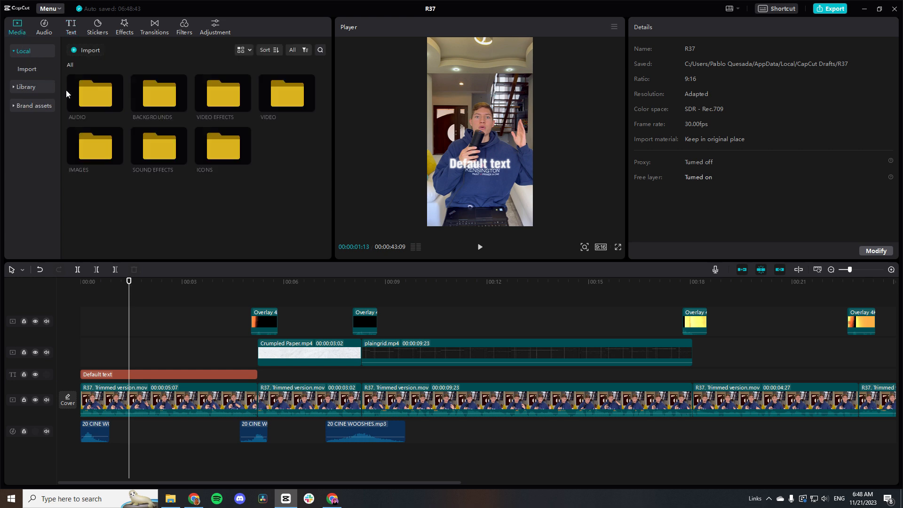
double_click(87, 143)
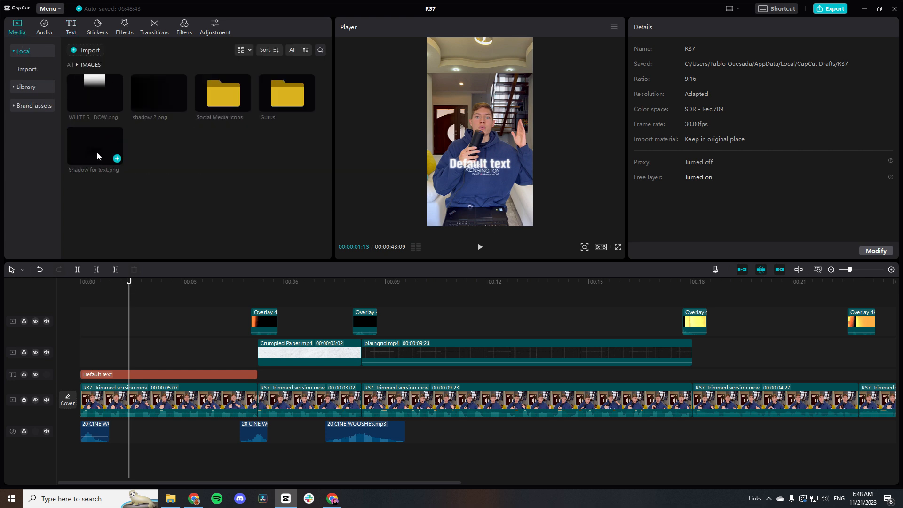
mouse_move(97, 148)
left_mouse_down()
mouse_move(119, 314)
mouse_move(94, 151)
left_mouse_up()
left_click_drag(94, 151, 131, 403)
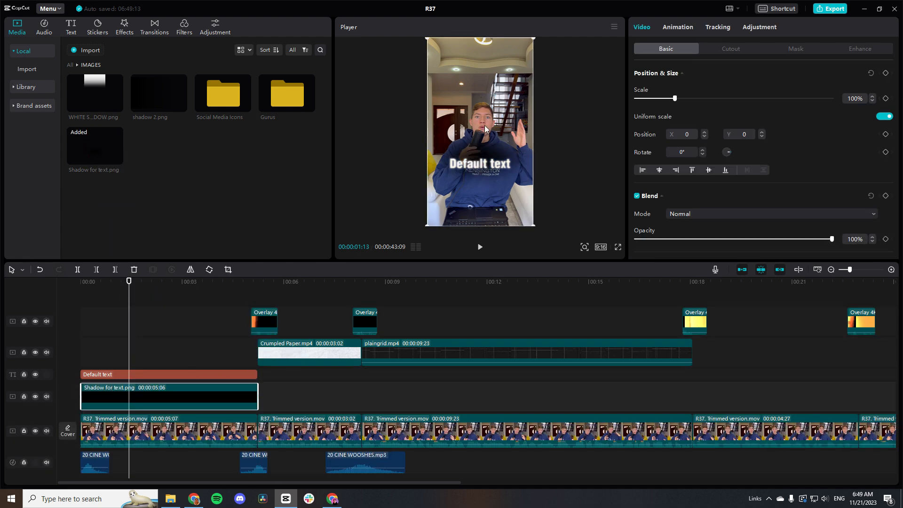
Enlarge the shadow image to 124%, position it behind the hook text, and check the result full screen.
left_click_drag(485, 128, 485, 136)
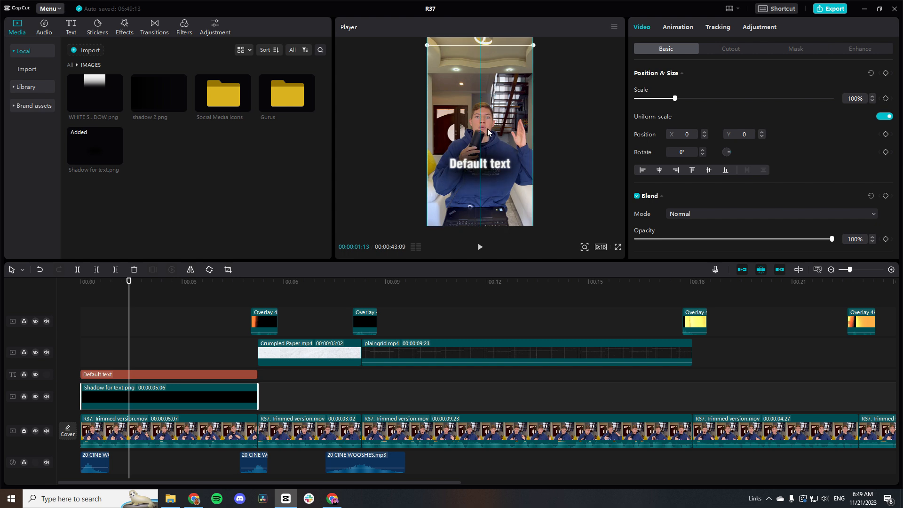
left_click_drag(425, 45, 394, 26)
left_click_drag(488, 97, 487, 89)
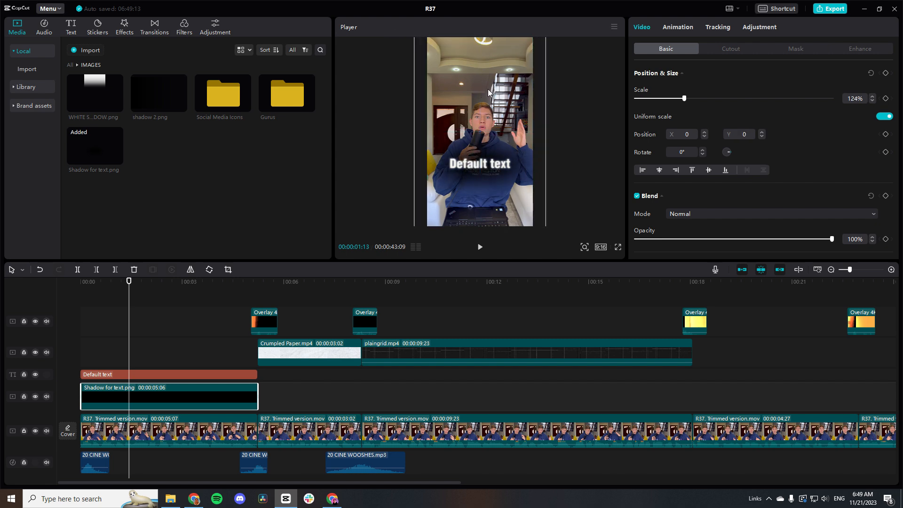
key("ctrl+shift+f")
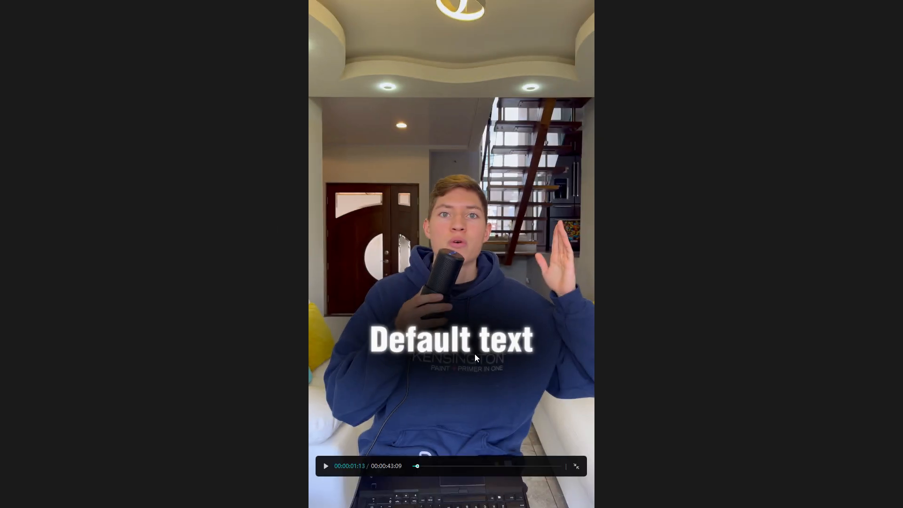
key("Escape")
Rewrite the hook text as "FROM $0 TO $30K/MO" and "USING SKOOL" on two lines, and shrink it to fit inside the frame.
left_click_drag(675, 69, 635, 68)
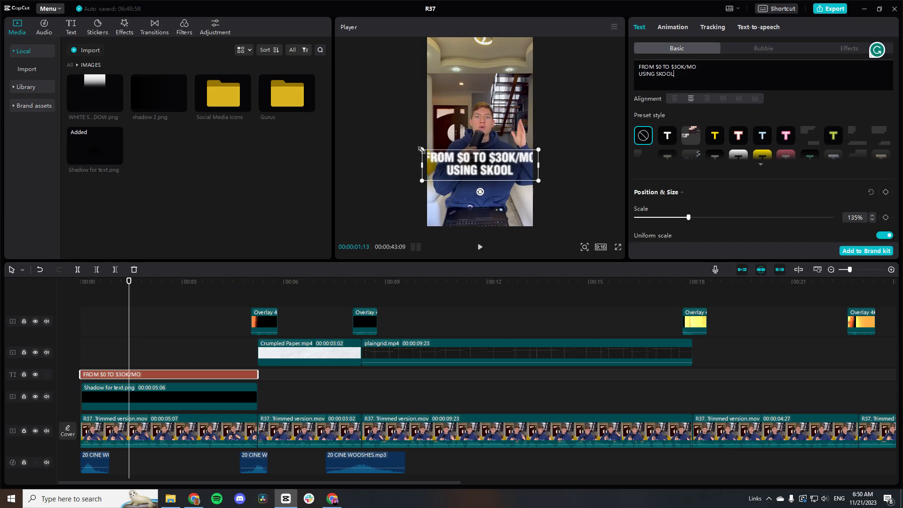
left_click_drag(421, 150, 444, 157)
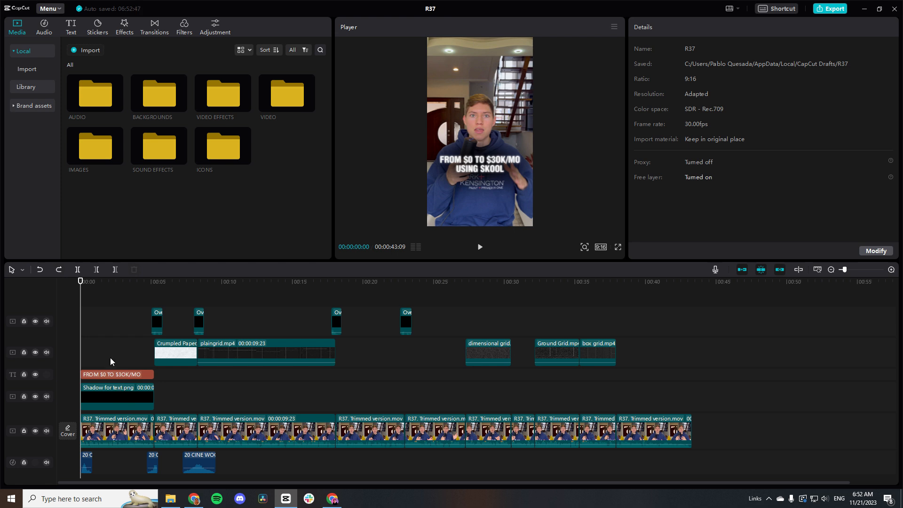
Combine the hook text and its shadow image into a compound clip.
left_click_drag(110, 357, 117, 385)
right_click(116, 385)
left_click(151, 427)
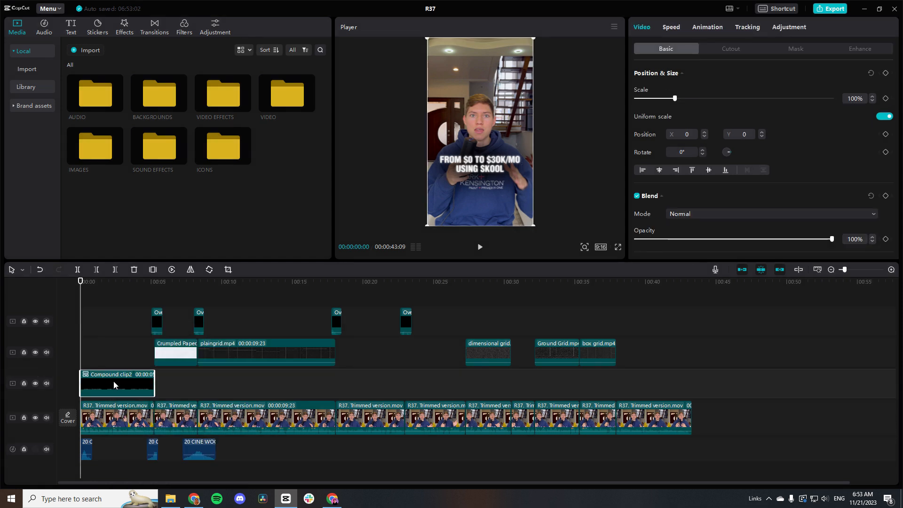
Give the hook compound clip a Slide Up entrance animation lasting 0.5 s.
left_click(712, 28)
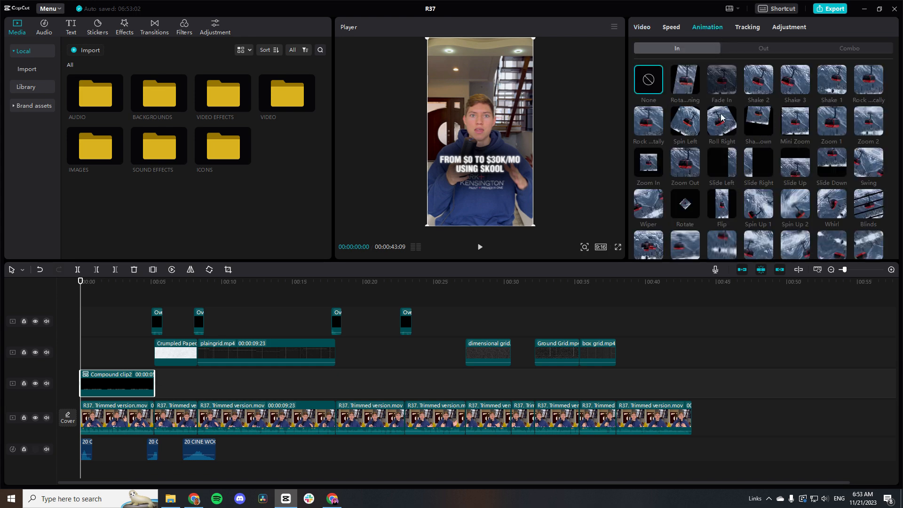
scroll(790, 133, "down", 1)
scroll(794, 137, "up", 1)
left_click(800, 167)
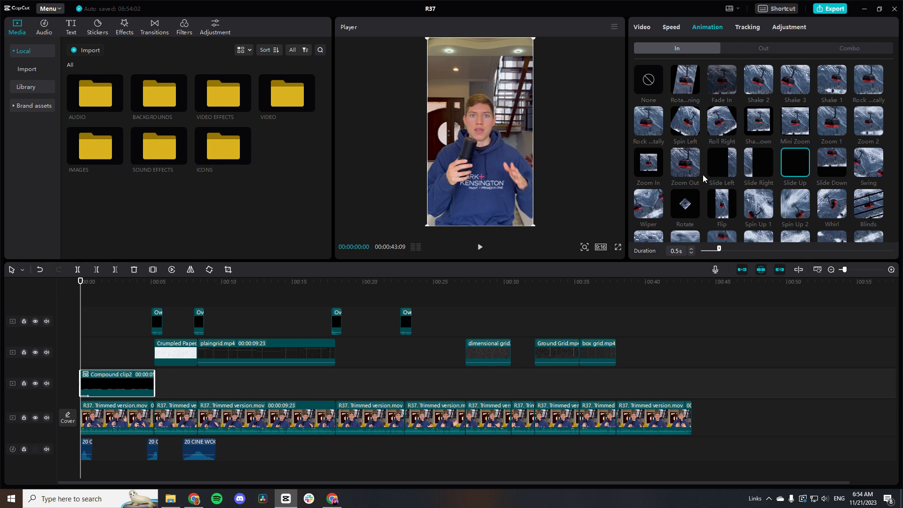
Apply the Play Pendulum effect from the favorites to the hook compound clip, and move the playhead to 00:00:01:25.
left_click(122, 29)
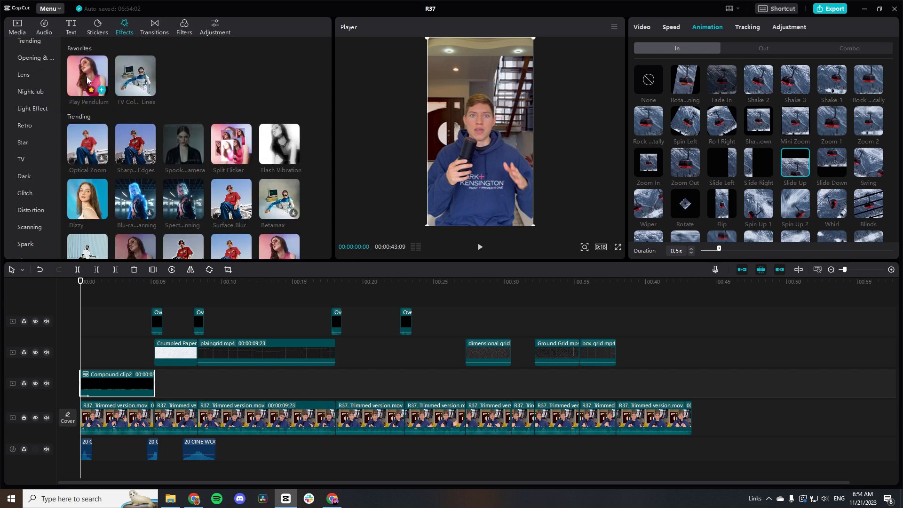
left_click_drag(87, 80, 107, 379)
left_click_drag(98, 292, 106, 296)
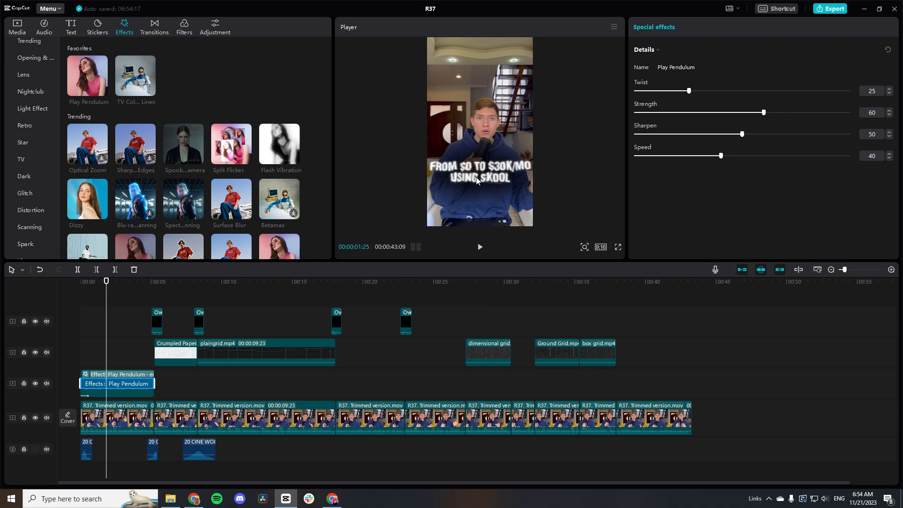
Set the Play Pendulum effect's Twist to 0, Strength to 22 and Speed to 15, and preview the hook full screen.
left_click_drag(689, 92, 619, 97)
left_click_drag(761, 116, 681, 116)
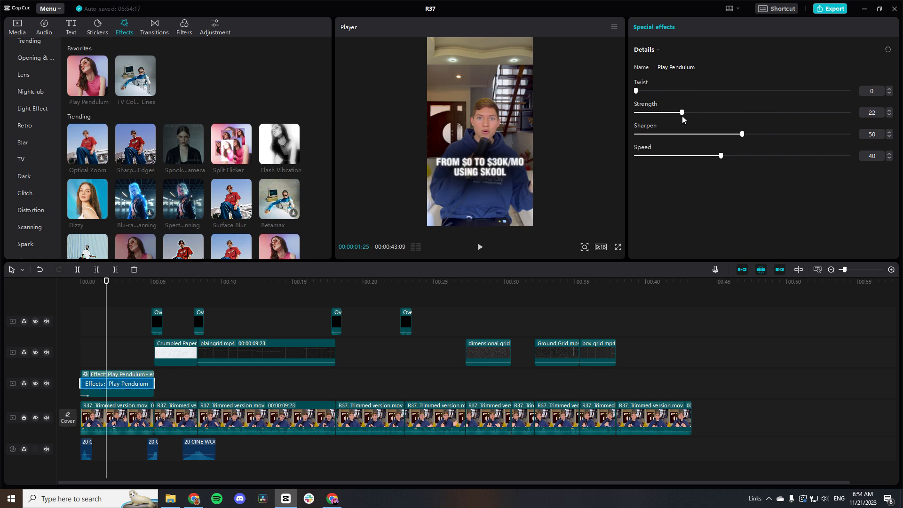
left_click_drag(714, 157, 669, 159)
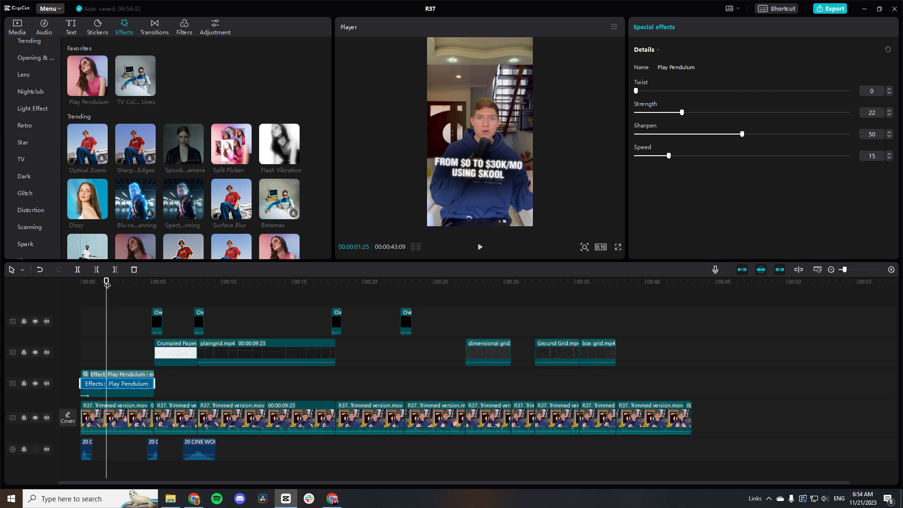
left_click_drag(107, 285, 64, 288)
key("ctrl+shift+f")
key("space")
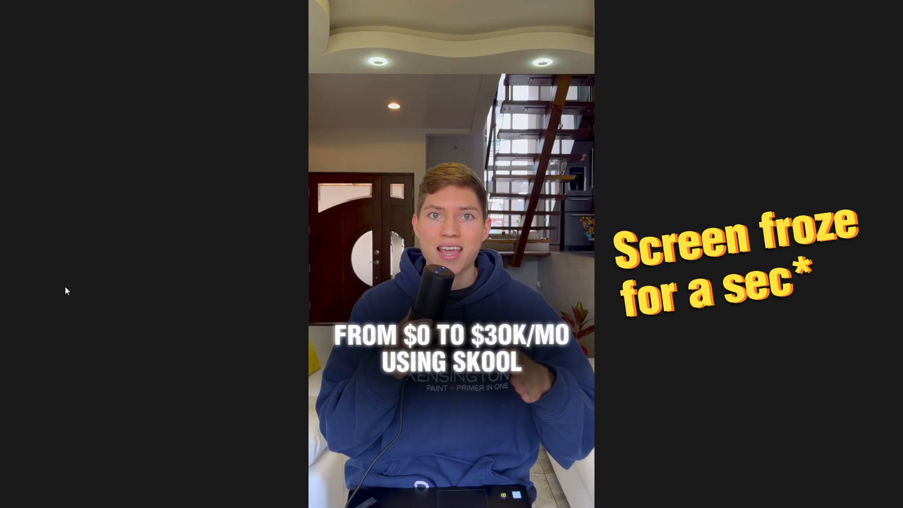
key("Escape")
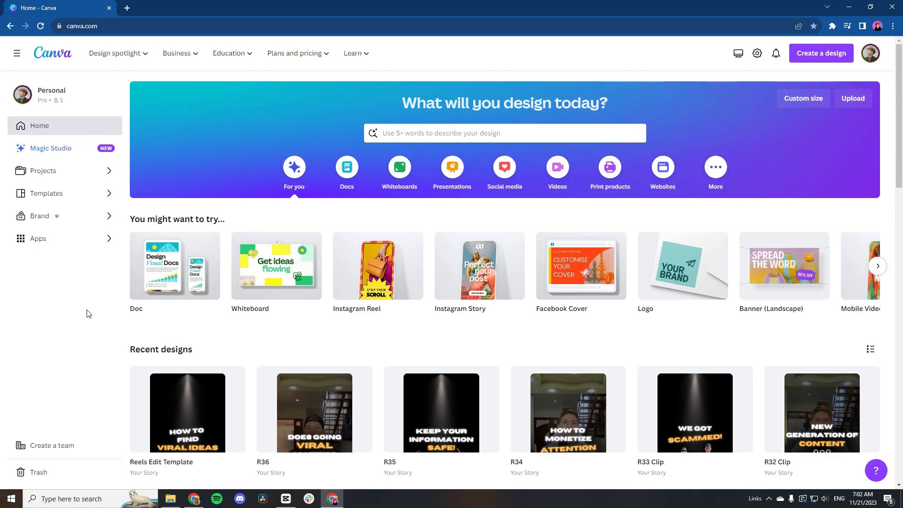
Switch to Canva, create a blank Instagram Story design, and search Google for "dan koe" in a new browser tab.
left_click(486, 281)
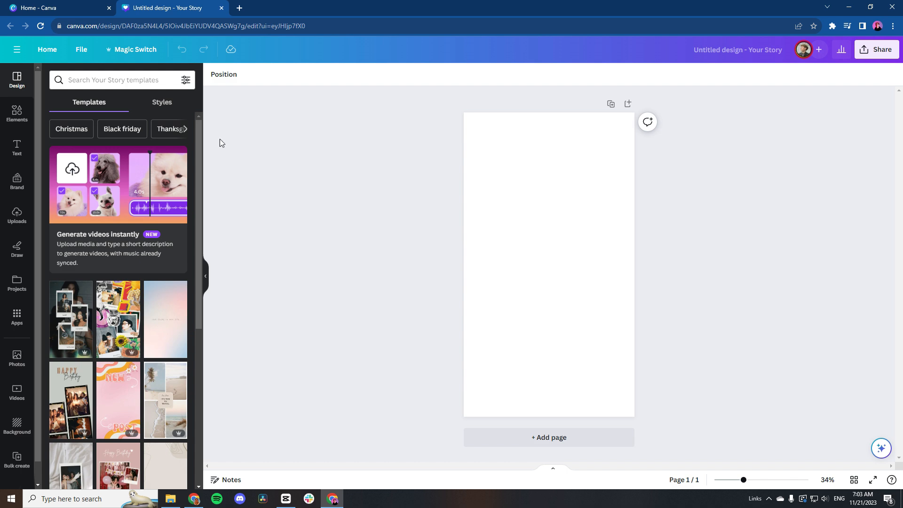
left_click(239, 8)
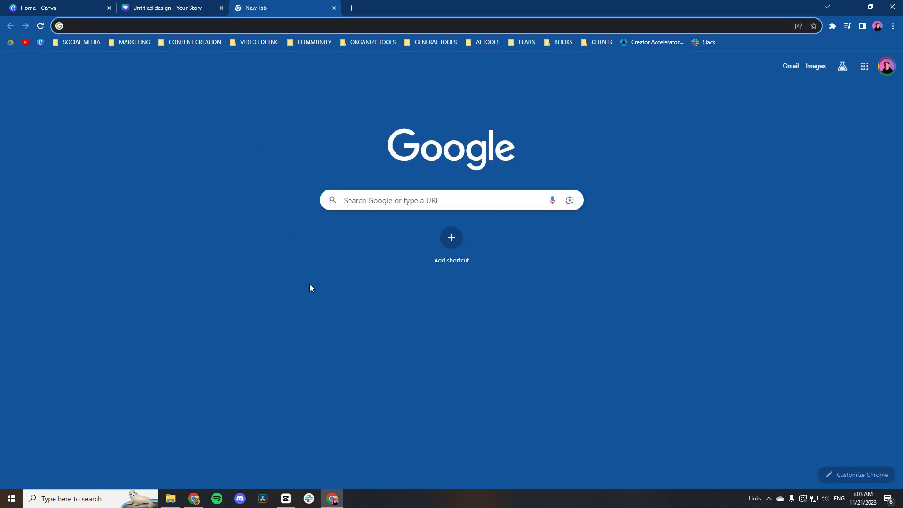
type("dan koe")
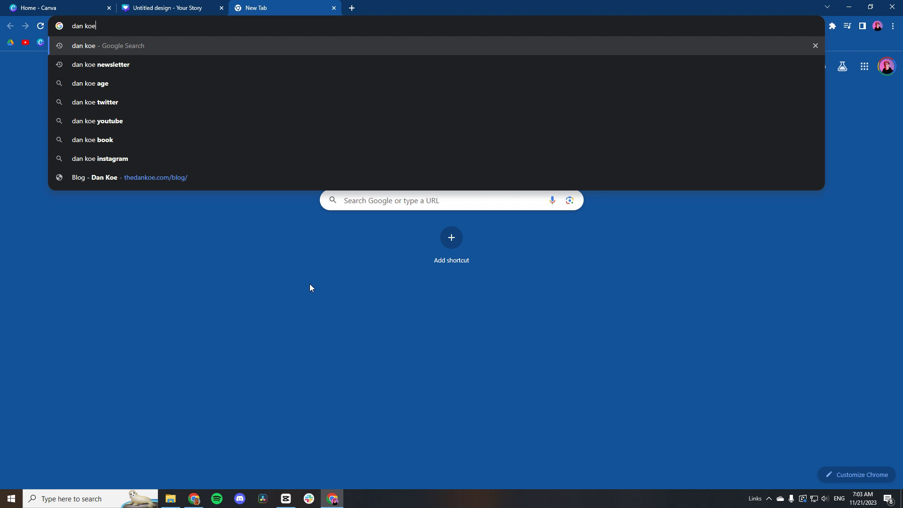
key("Return")
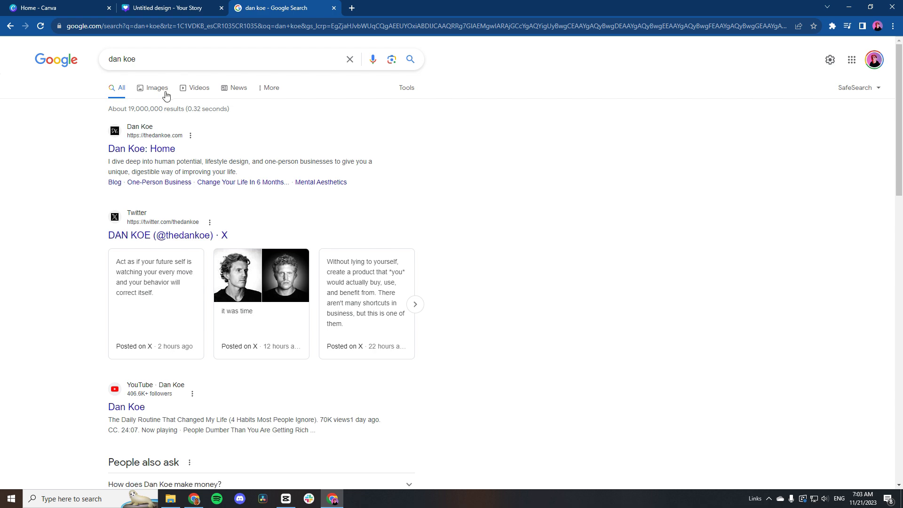
Copy the first Dan Koe portrait from the image results and paste it into the blank Canva story design.
left_click(156, 88)
left_click(54, 188)
right_click(662, 204)
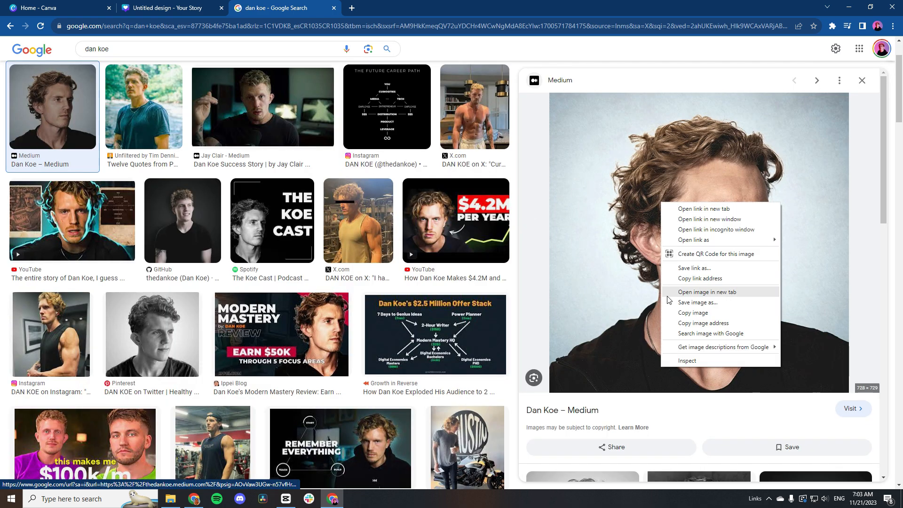
left_click(684, 313)
left_click(186, 8)
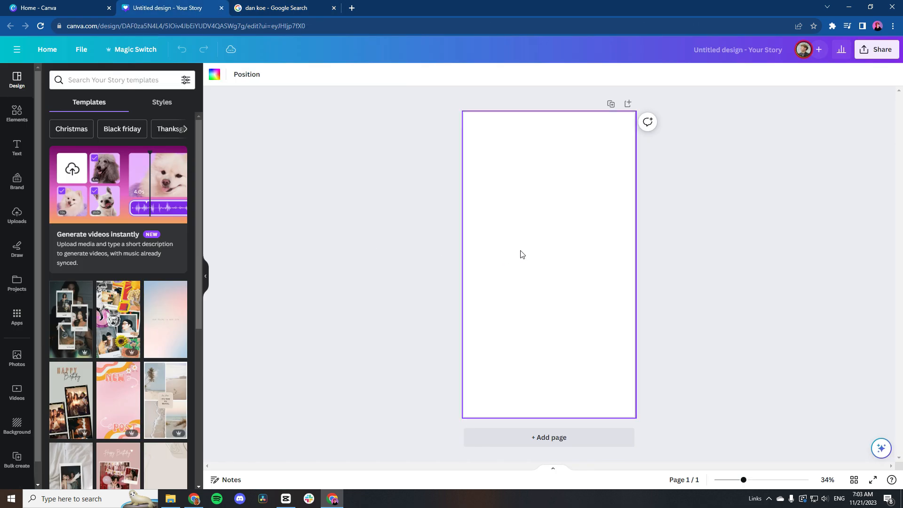
key("ctrl+v")
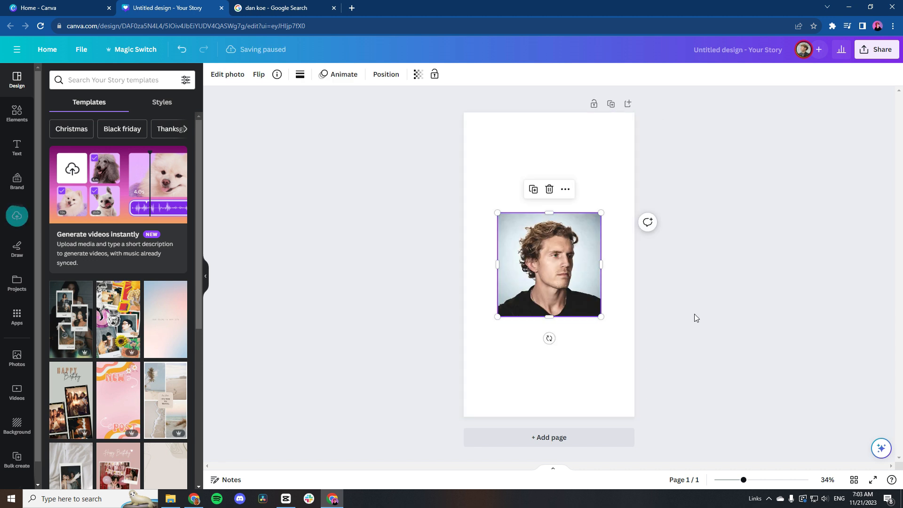
Remove the background from the Dan Koe portrait with BG Remover and enlarge the cut-out on the page.
left_click(695, 317)
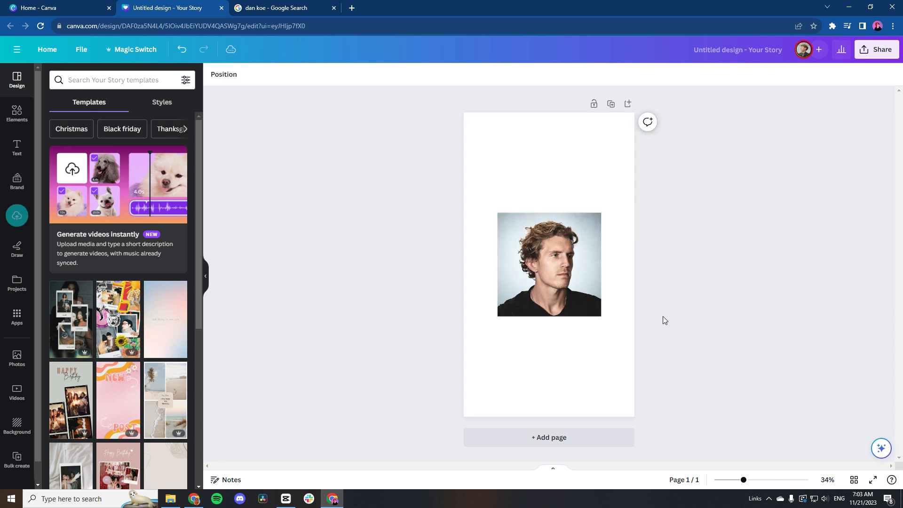
left_click(552, 277)
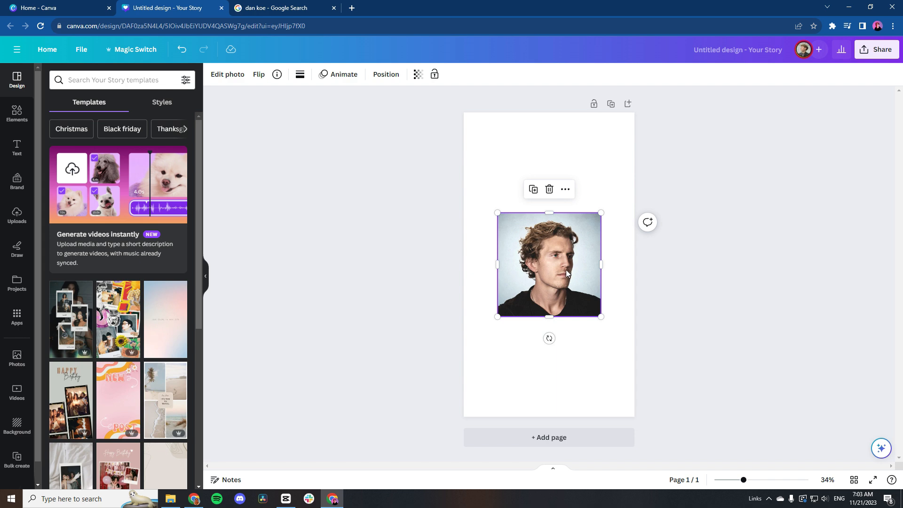
left_click(228, 76)
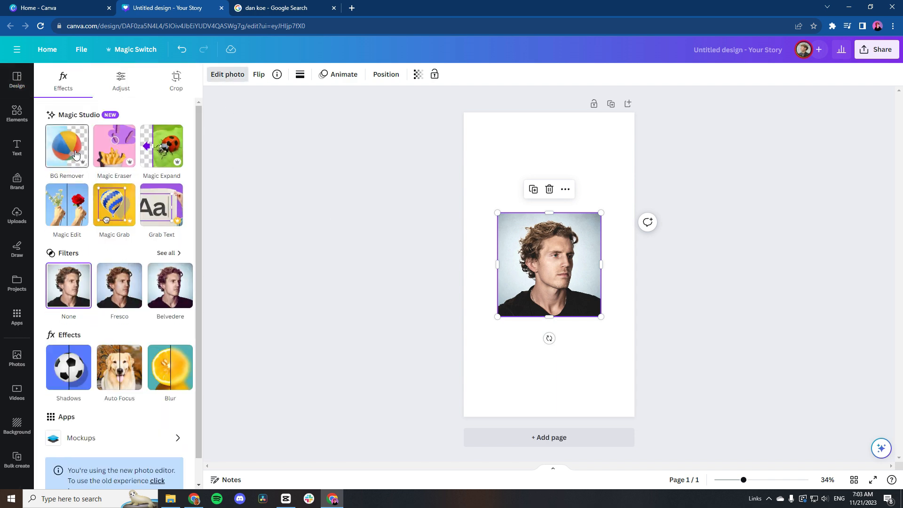
left_click(74, 154)
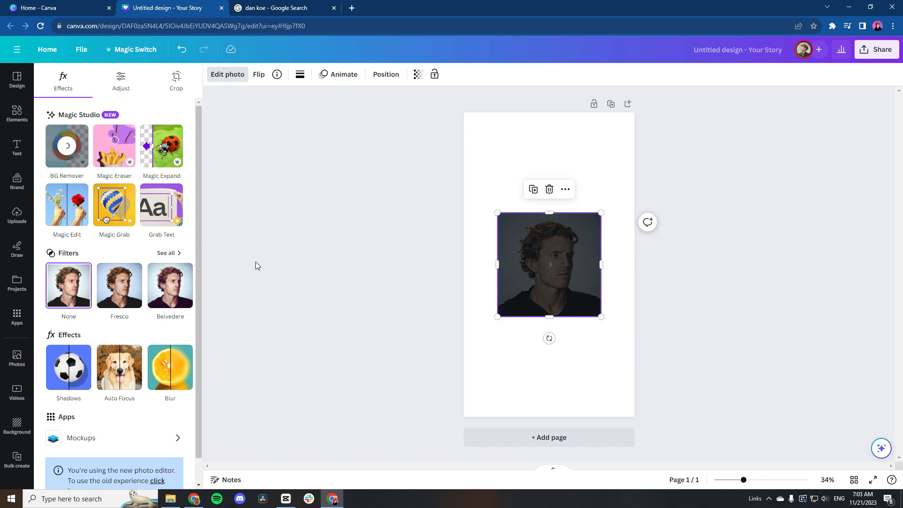
left_click(738, 295)
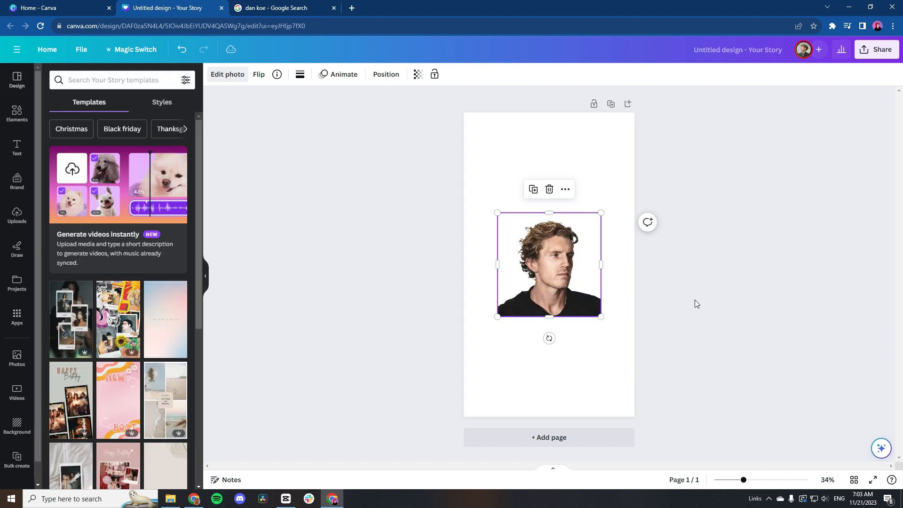
left_click(509, 280)
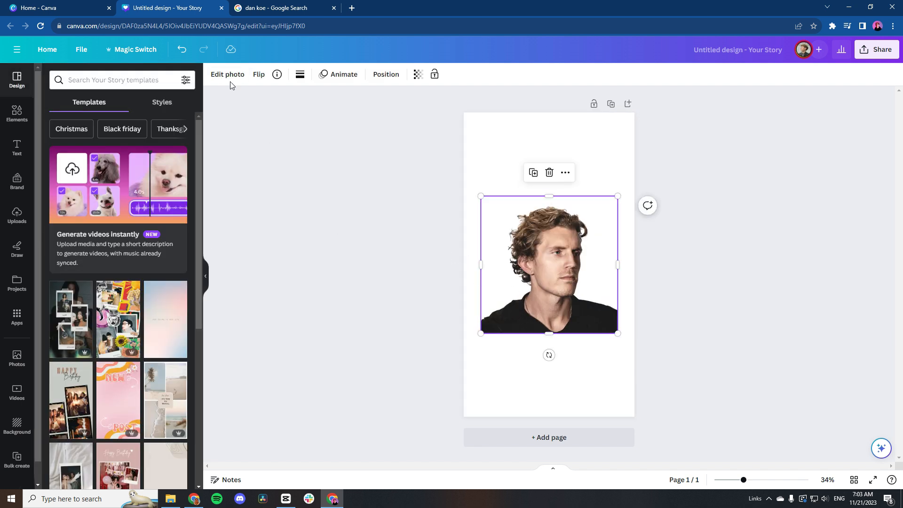
Apply a white outline shadow around the cut-out portrait and make the page background light gray.
left_click(228, 76)
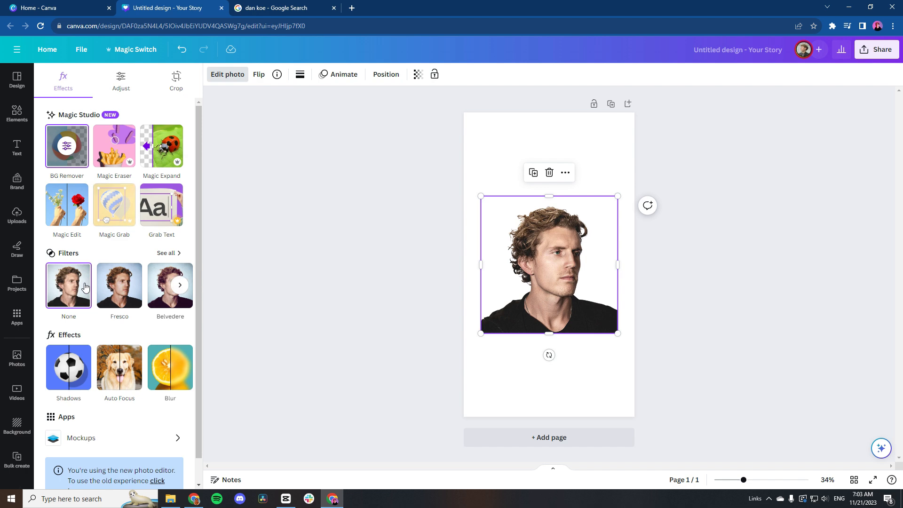
left_click(68, 366)
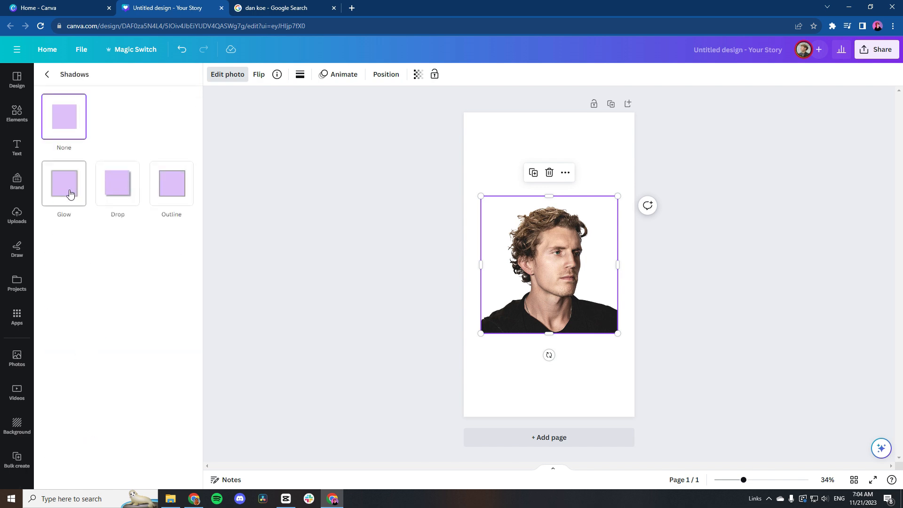
left_click(69, 194)
left_click(171, 189)
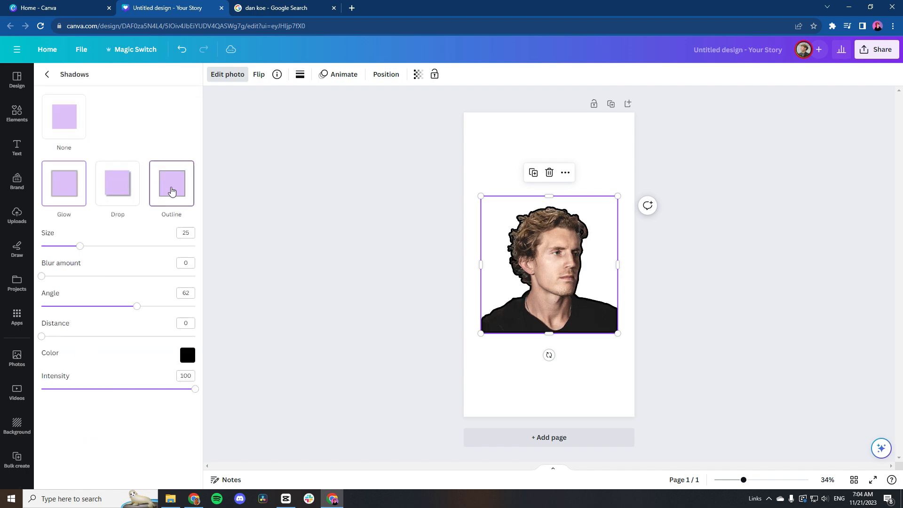
left_click(413, 220)
left_click(414, 220)
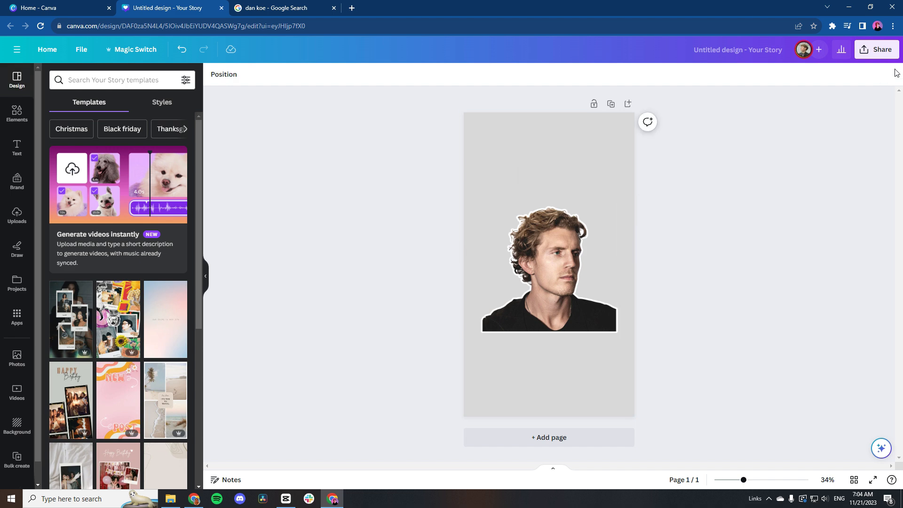
Download the design as a PNG with a transparent background.
left_click(881, 52)
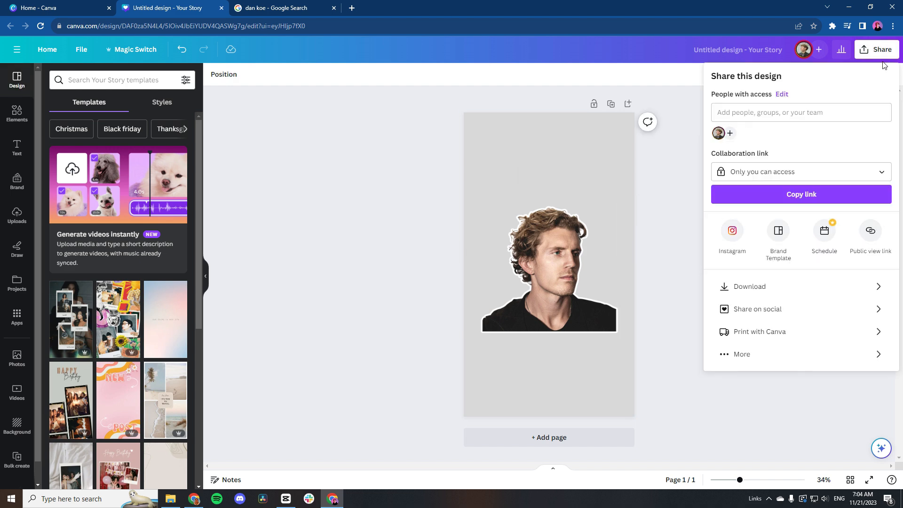
left_click(753, 286)
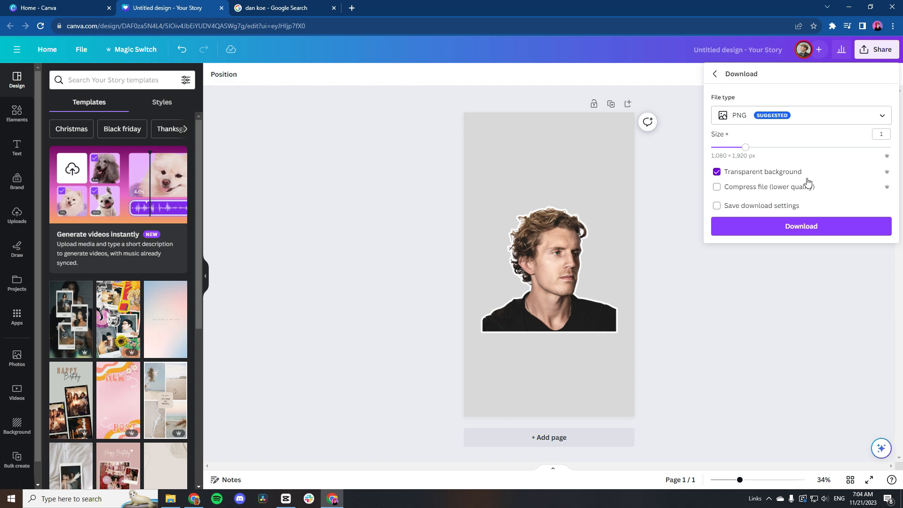
left_click(801, 226)
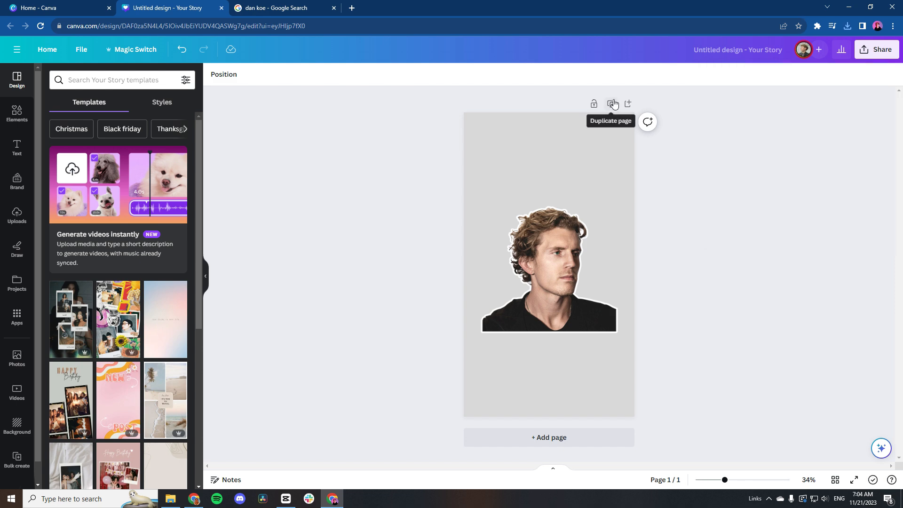
Duplicate the portrait page and delete the portrait from the copy.
left_click(611, 103)
left_click(551, 266)
left_click(549, 172)
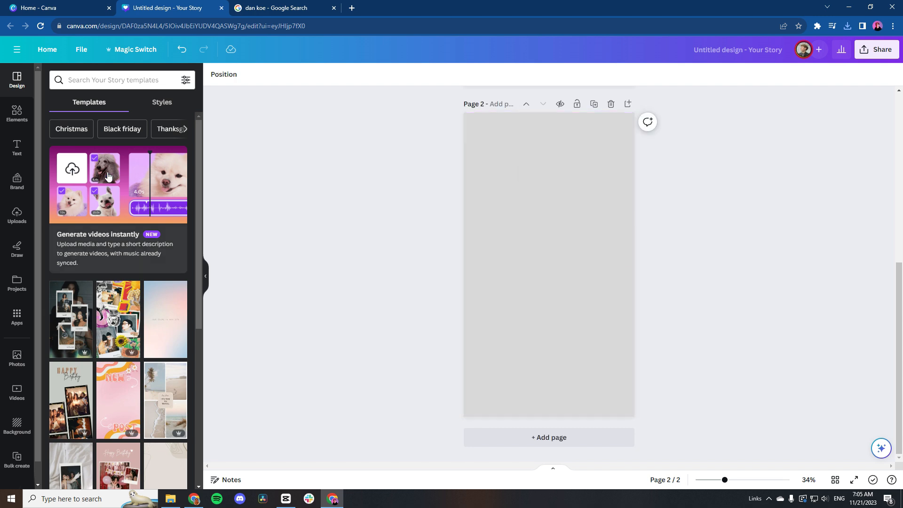
Search the elements for "running" and limit the results to videos with vertical orientation.
left_click(17, 114)
left_click(115, 83)
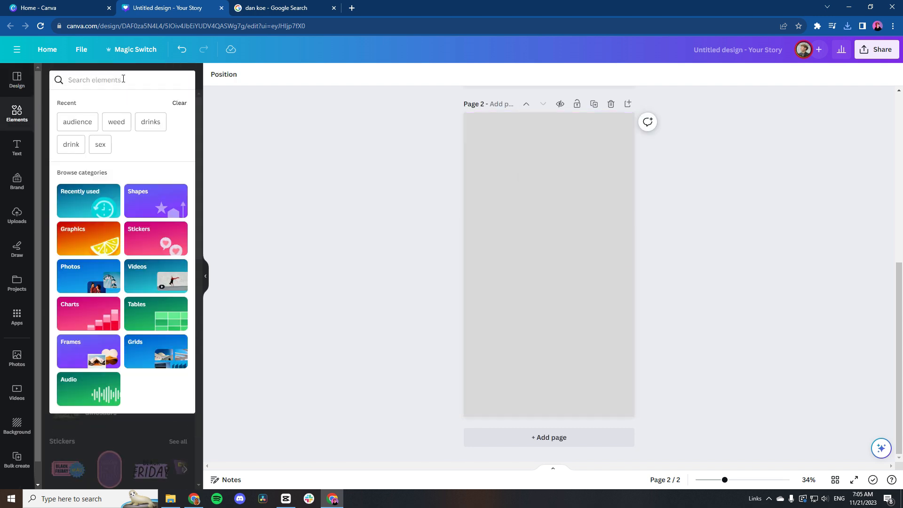
type("run")
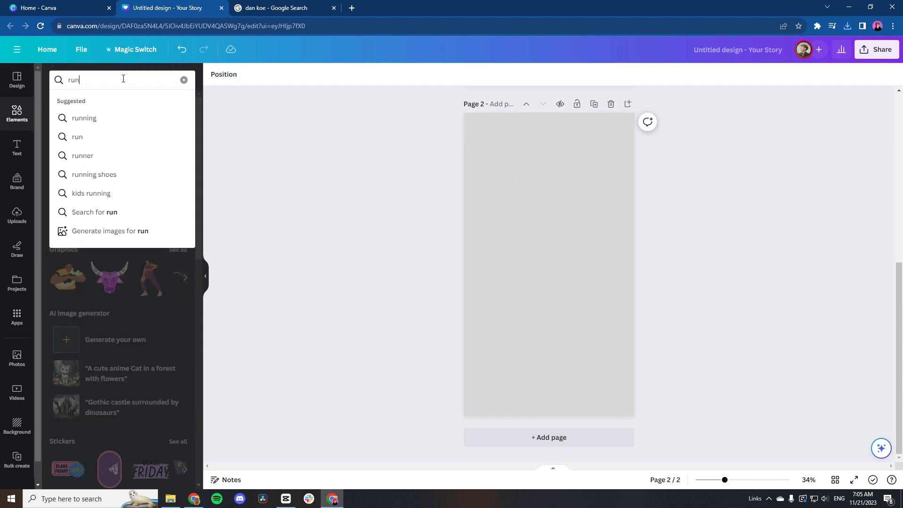
type("ning")
key("Return")
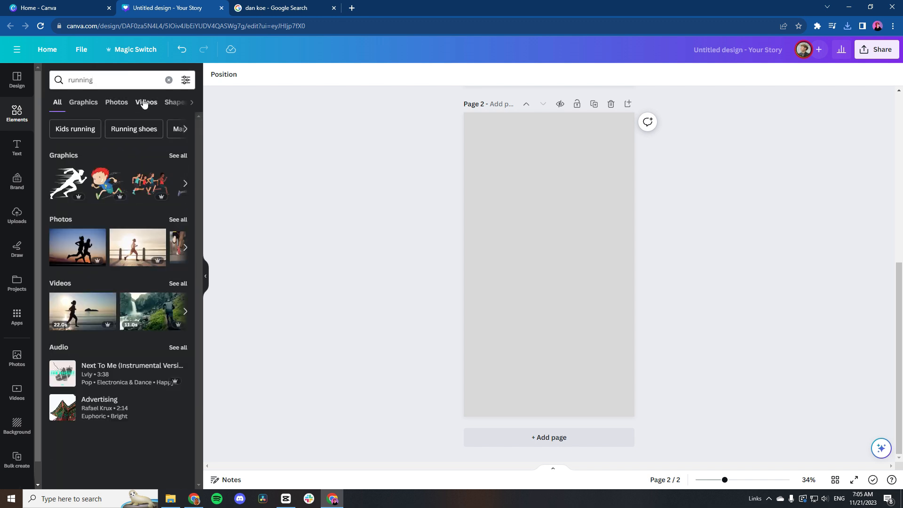
left_click(144, 103)
left_click(186, 80)
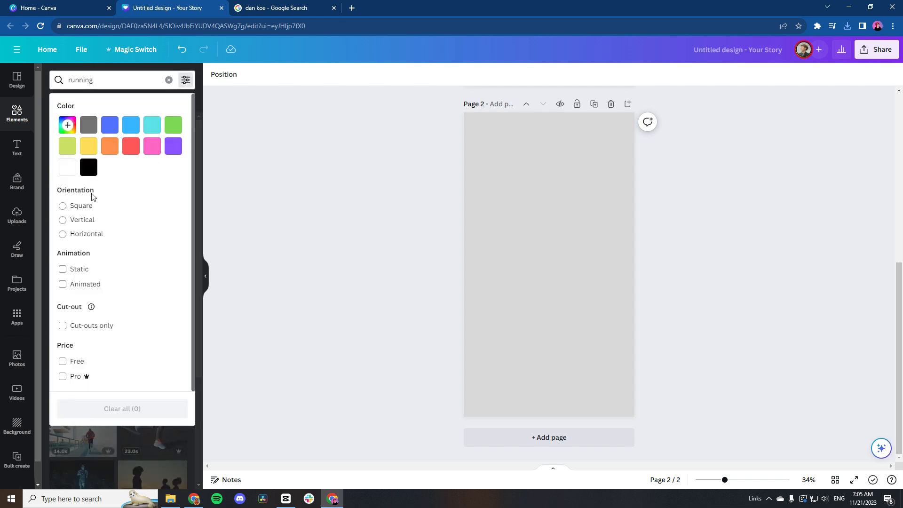
left_click(70, 220)
left_click(203, 201)
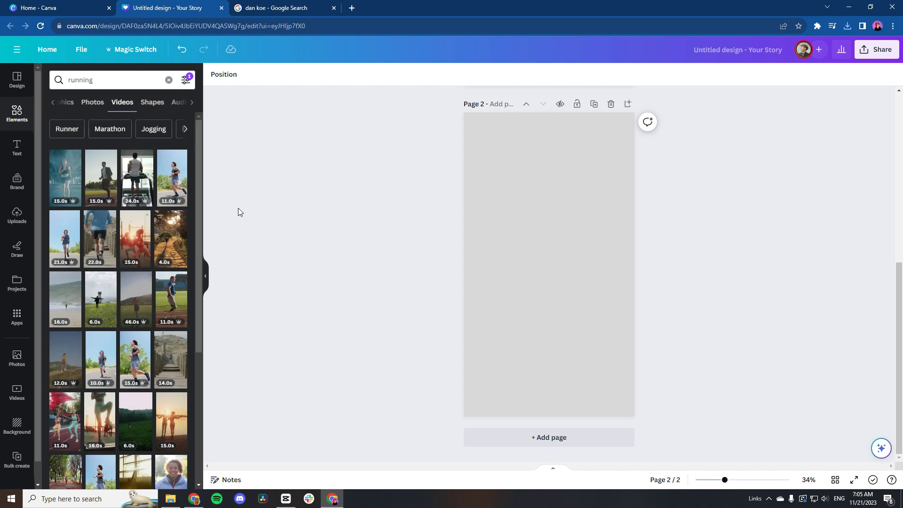
Add the video of the man running in a suit to page 2 and set it as the page background.
left_click(104, 185)
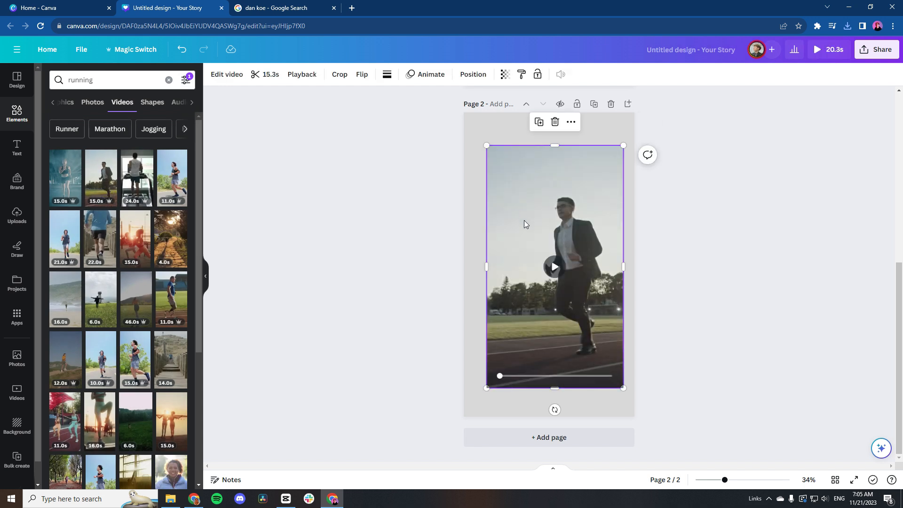
right_click(534, 236)
left_click(570, 441)
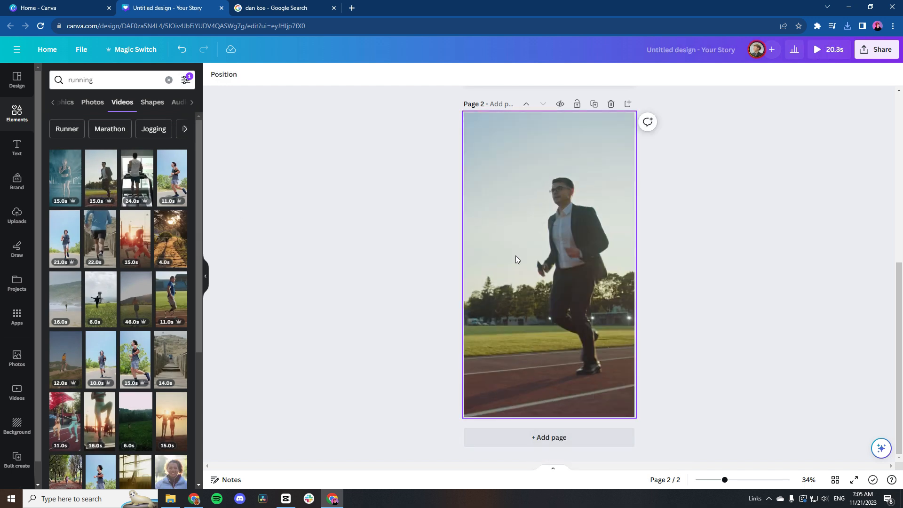
Duplicate the running video page and delete the video from the copy.
left_click(543, 228)
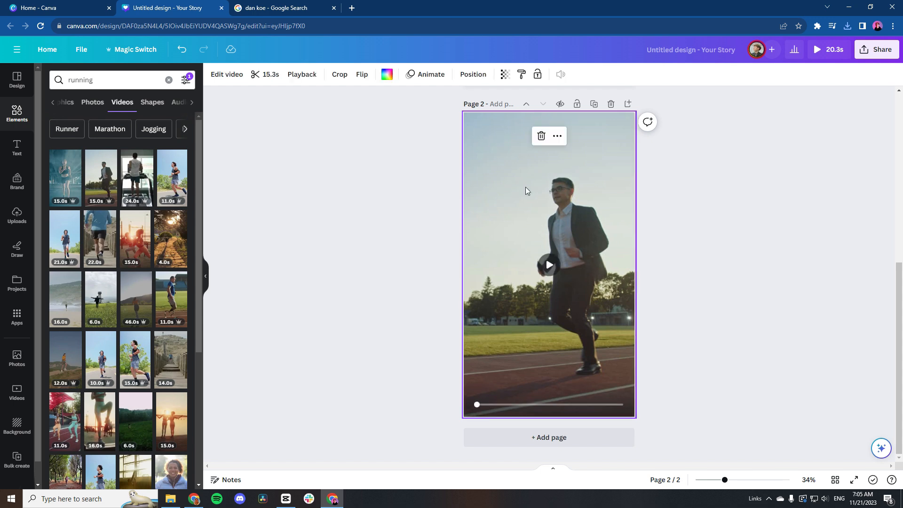
left_click(593, 103)
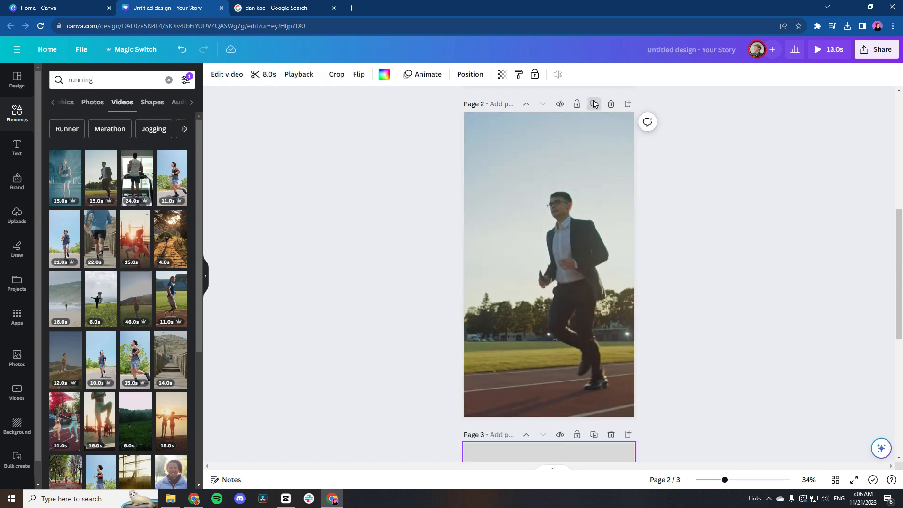
left_click(542, 136)
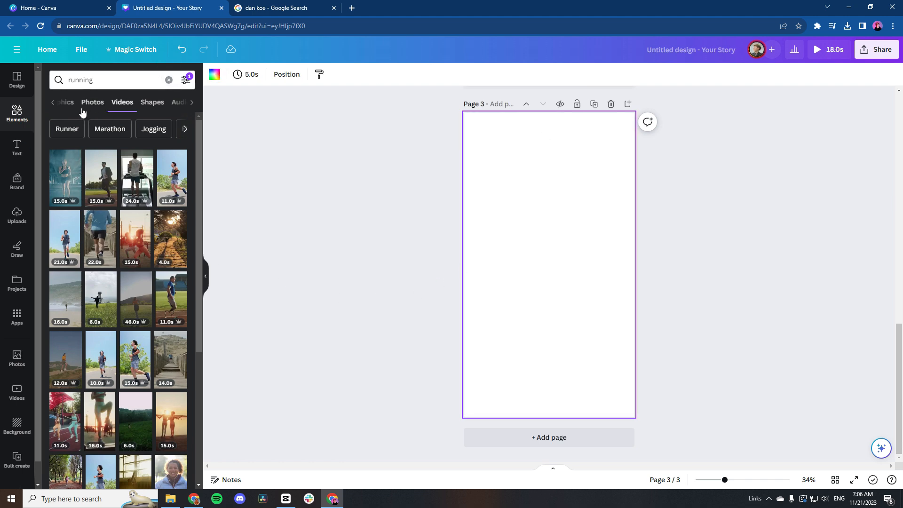
Find the running stick figure with speed lines among the graphics and place it on page 3.
left_click(65, 103)
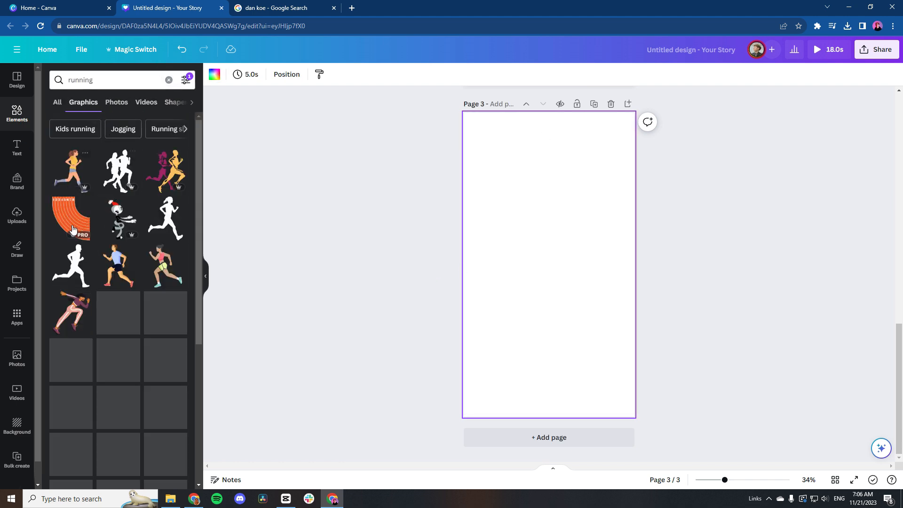
scroll(140, 301, "down", 10)
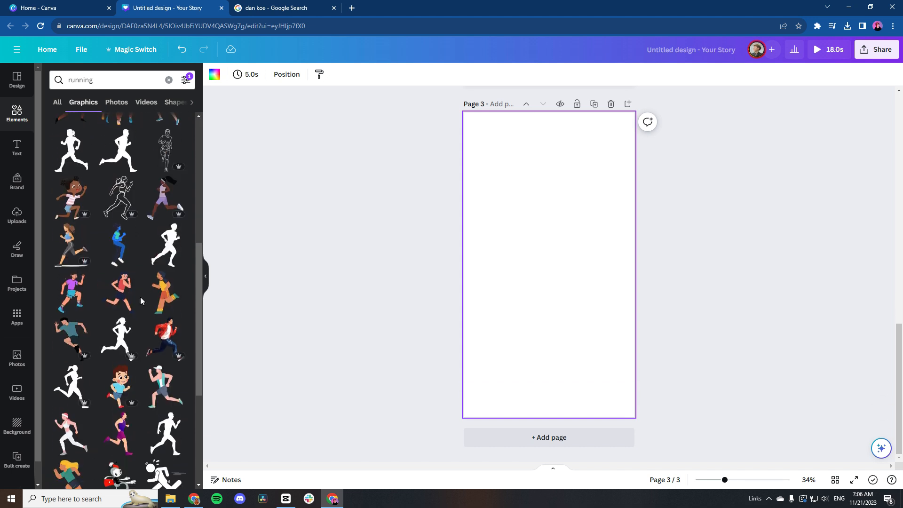
left_click_drag(140, 307, 538, 243)
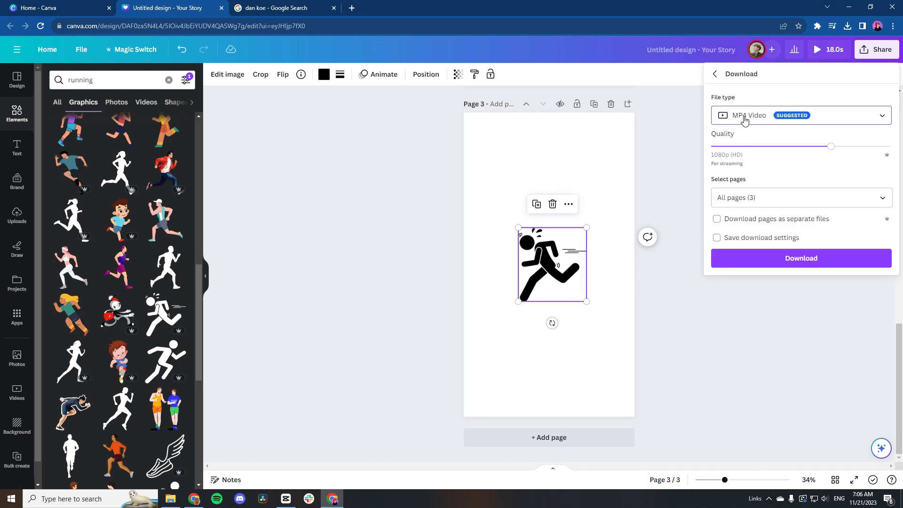
Set the download file type to PNG with a transparent background and open the page selection.
left_click(744, 118)
left_click(743, 143)
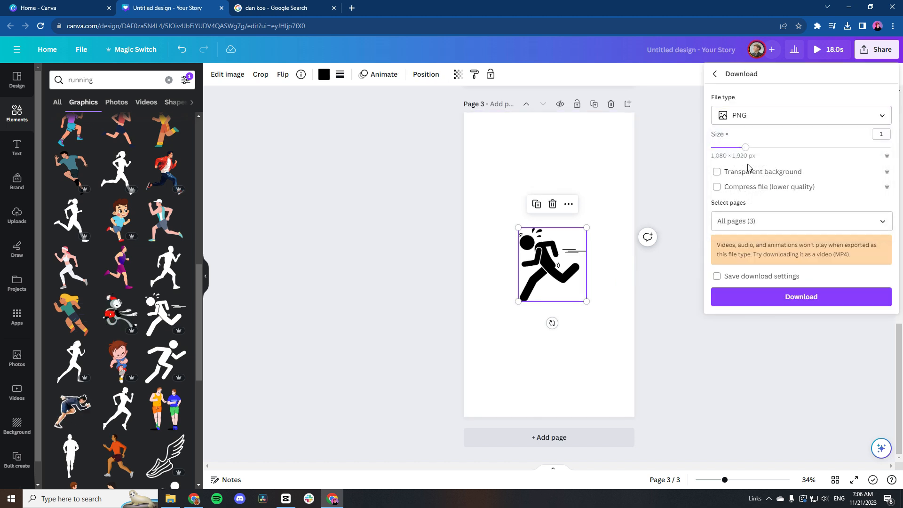
left_click(717, 172)
left_click(761, 221)
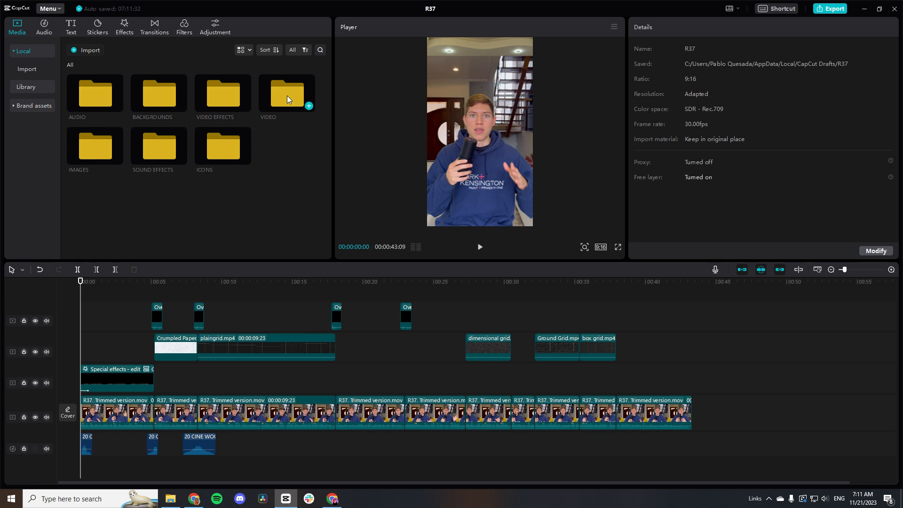
Switch to CapCut, open the IMAGES folder, and look in Downloads for the exported portrait through the media import dialog.
double_click(100, 142)
left_click(87, 51)
scroll(29, 69, "down", 2)
scroll(29, 70, "up", 2)
left_click(39, 85)
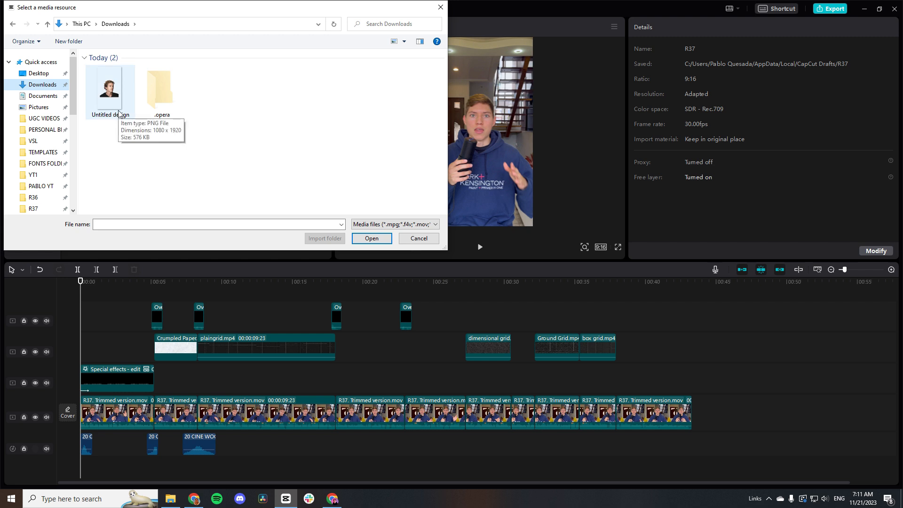
key("Escape")
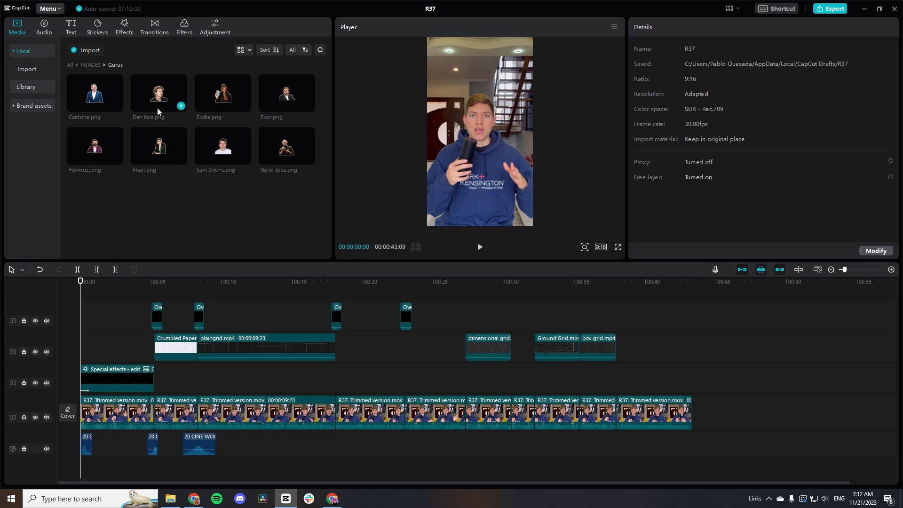
Add Dan Koe.png, Sam Ovens.png and Eddie.png on tracks under the hook text and arrange them, scaled down, side by side along the frame's lower edge.
left_click_drag(162, 94, 111, 416)
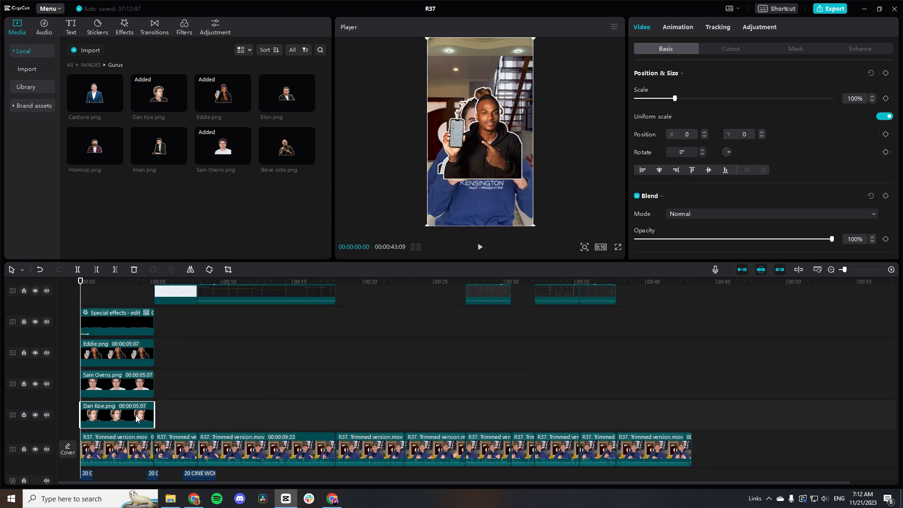
left_click_drag(429, 41, 445, 69)
left_click_drag(481, 208, 472, 208)
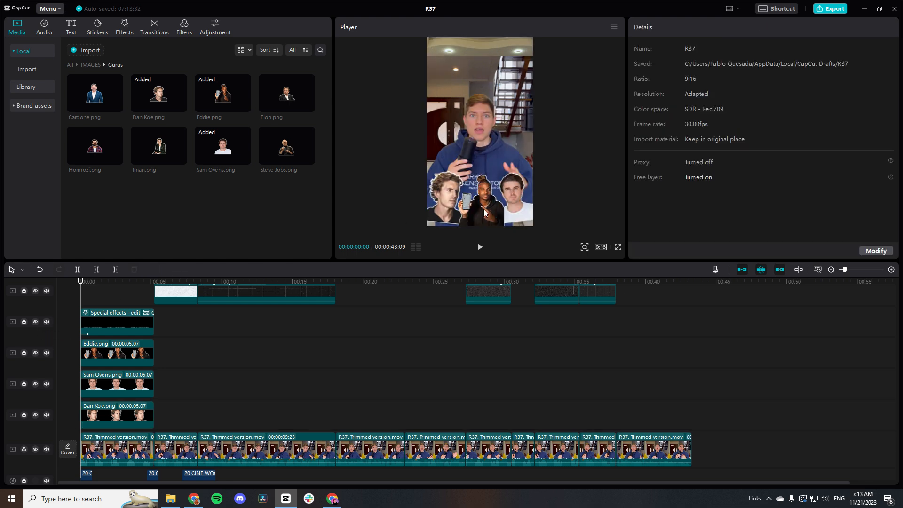
Give Dan Koe.png the Slide Right entrance animation and Sam Ovens.png the Slide Left one, and select Eddie.png.
left_click(112, 324)
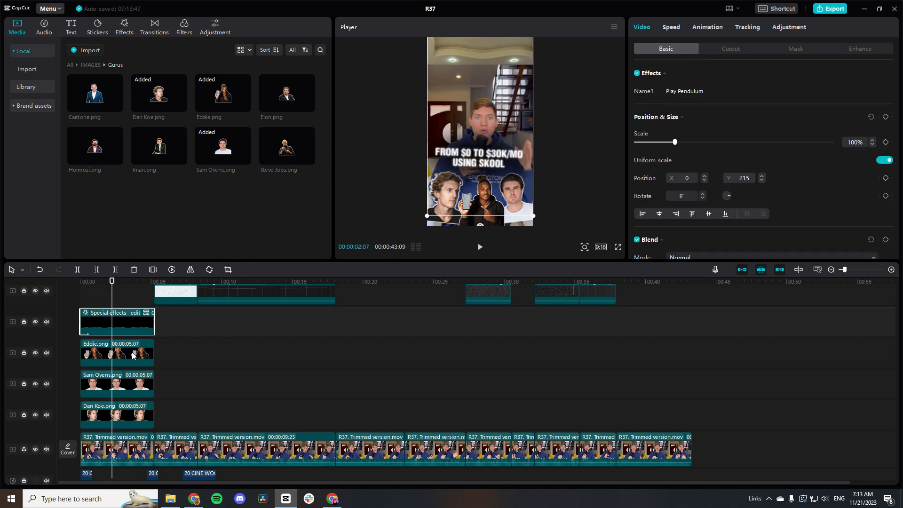
left_click(127, 411)
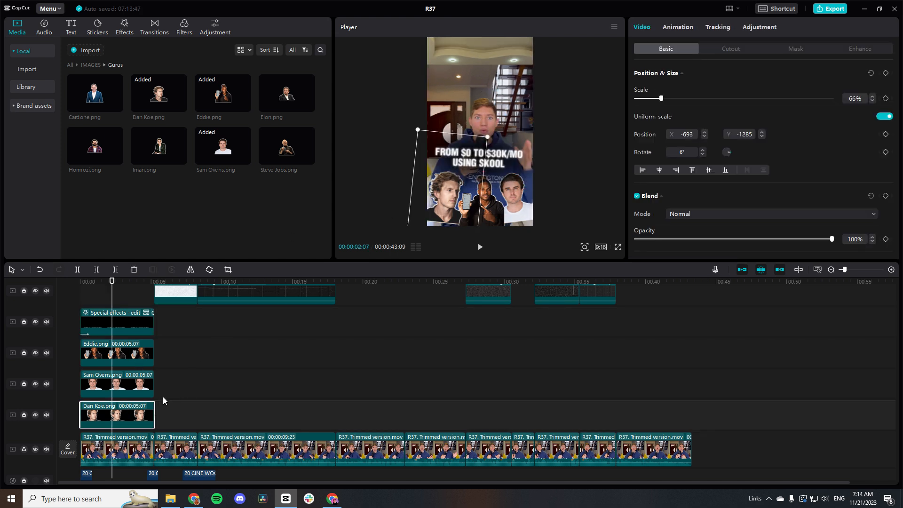
left_click(679, 27)
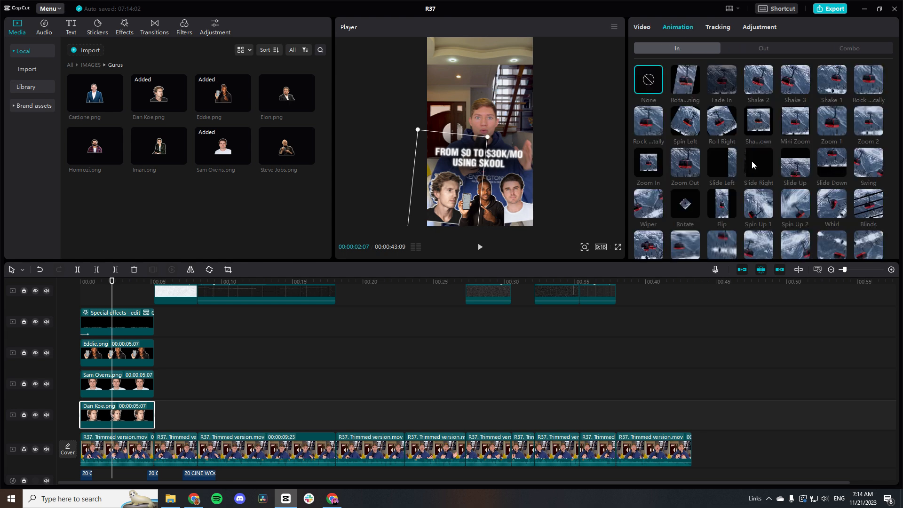
left_click(752, 162)
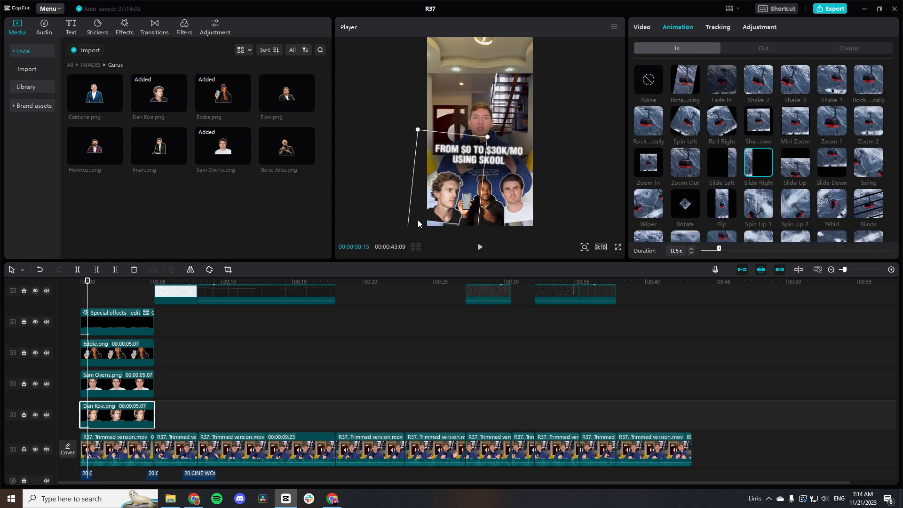
left_click(120, 385)
left_click(721, 162)
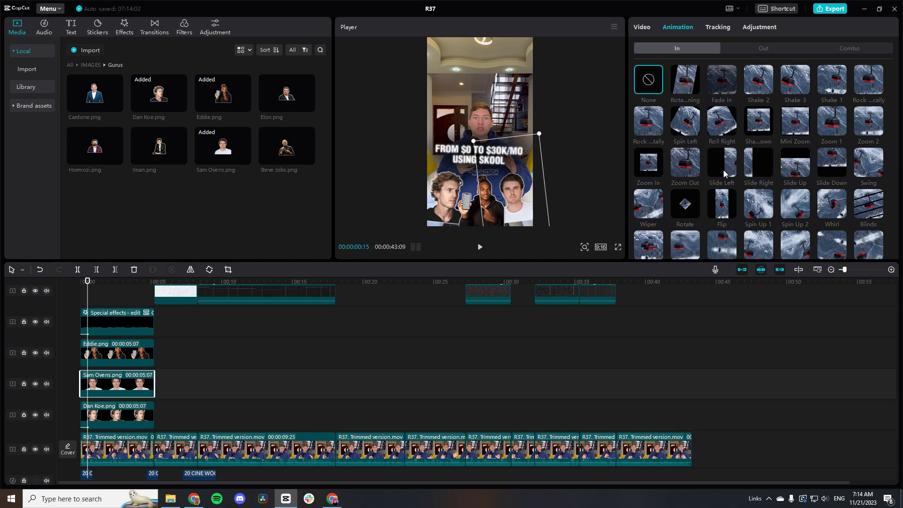
left_click(133, 359)
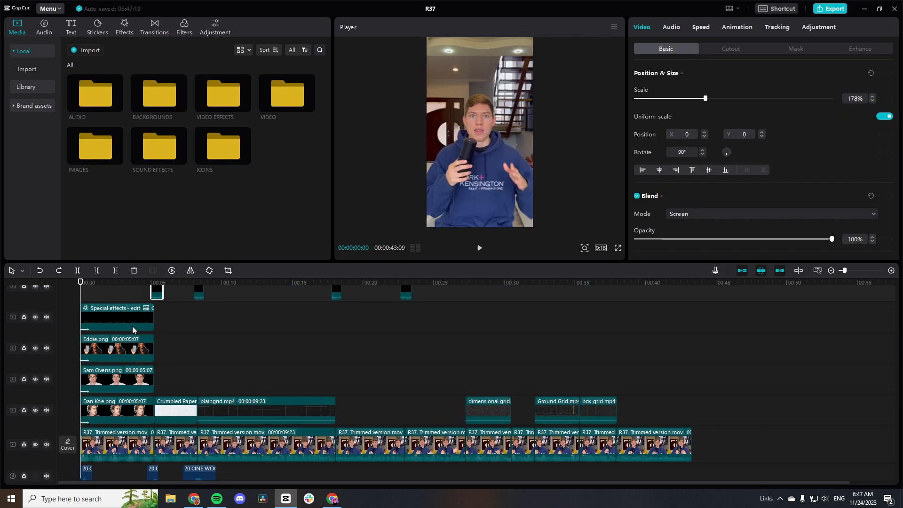
Review the hook text and guru cut-out clips, and scrub and play through the following crumpled paper and grid backgrounds.
left_click(127, 323)
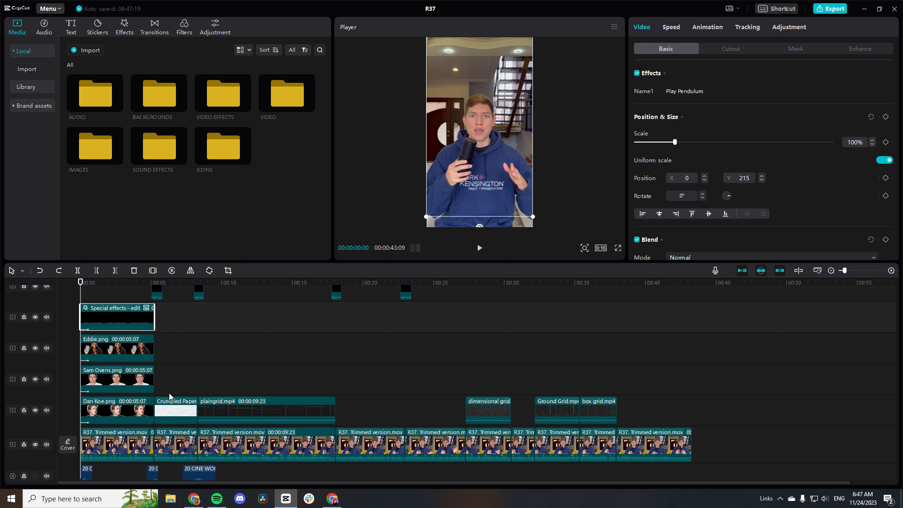
left_click(119, 351)
left_click(119, 391)
left_click(117, 409)
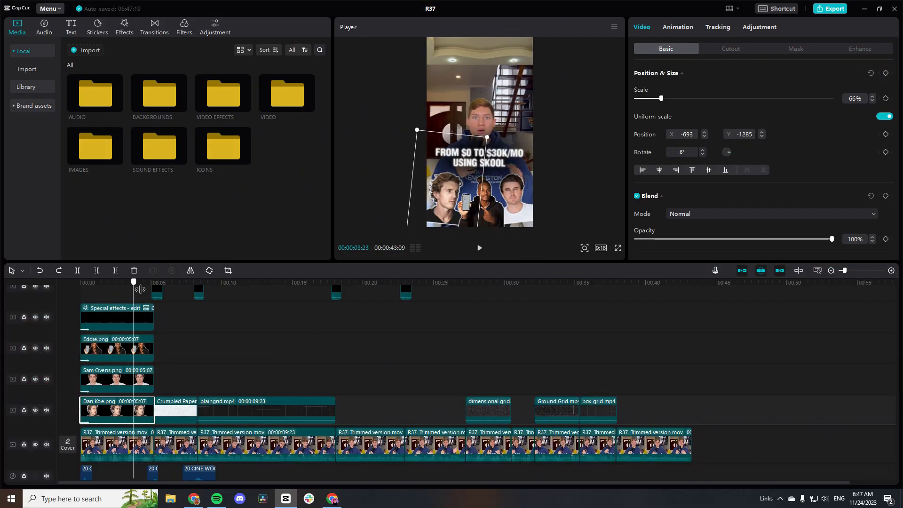
left_click_drag(156, 289, 315, 309)
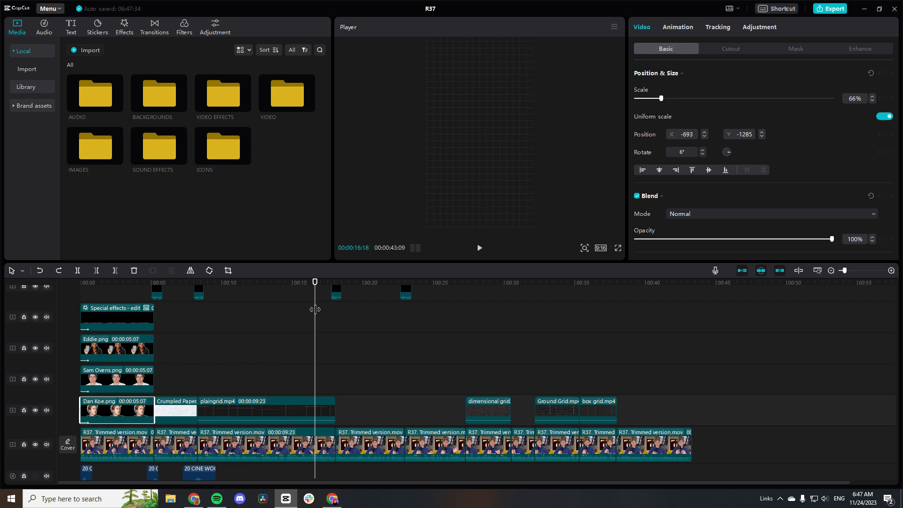
left_click_drag(313, 306, 156, 305)
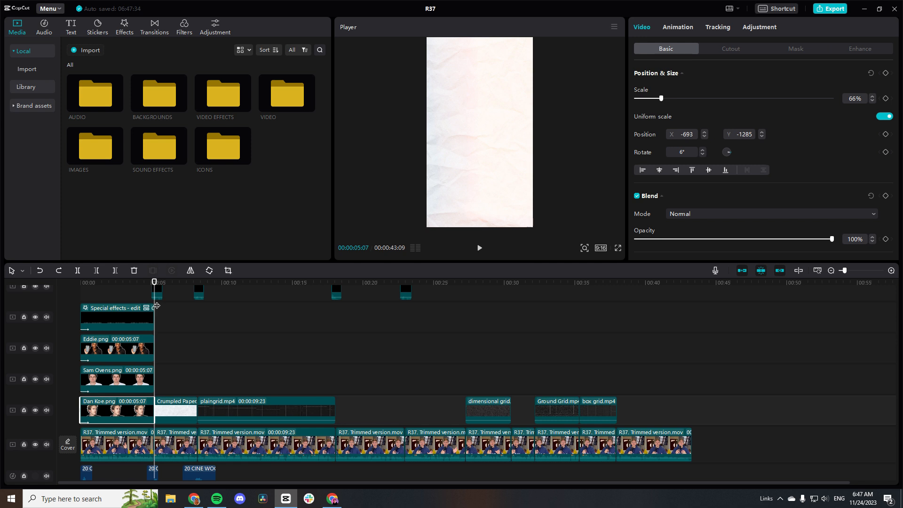
key("space")
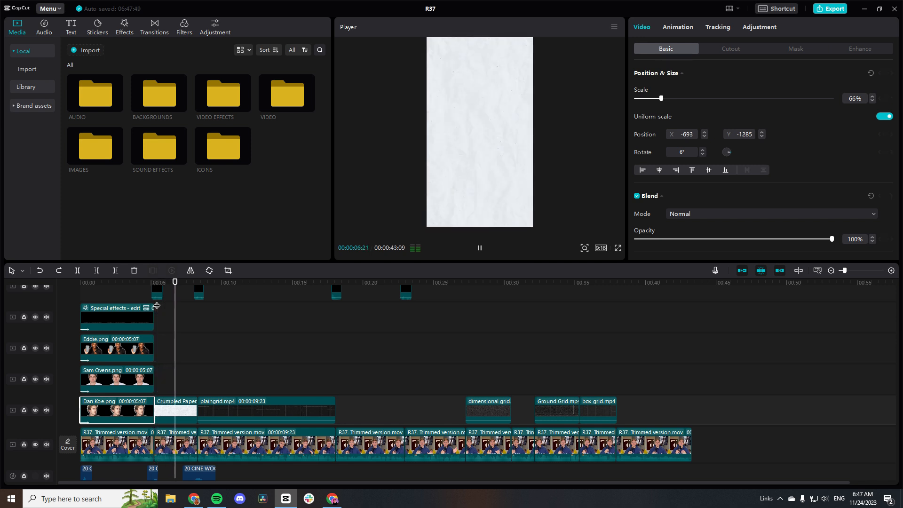
left_click(189, 286)
left_click_drag(190, 288, 161, 287)
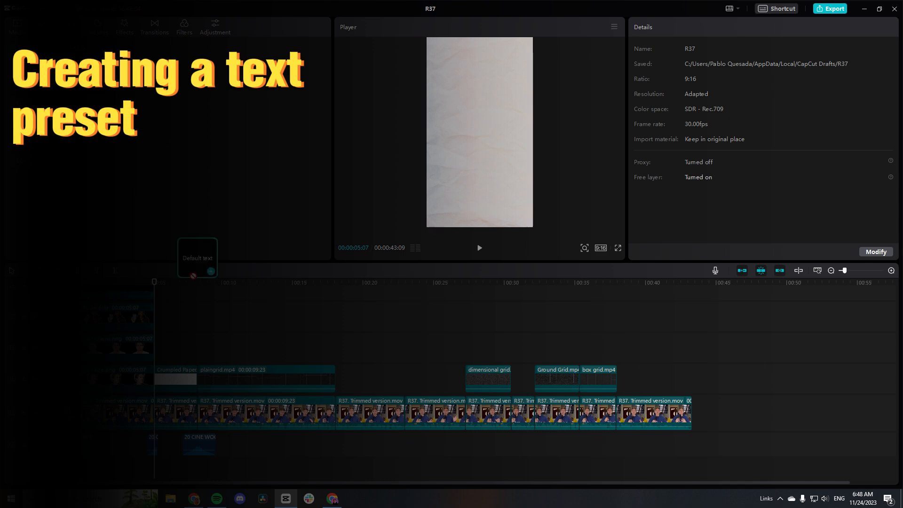
Add a default text clip above the Crumpled Paper clip, enlarge it slightly and change its wording to TEXT.
left_click_drag(202, 247, 159, 367)
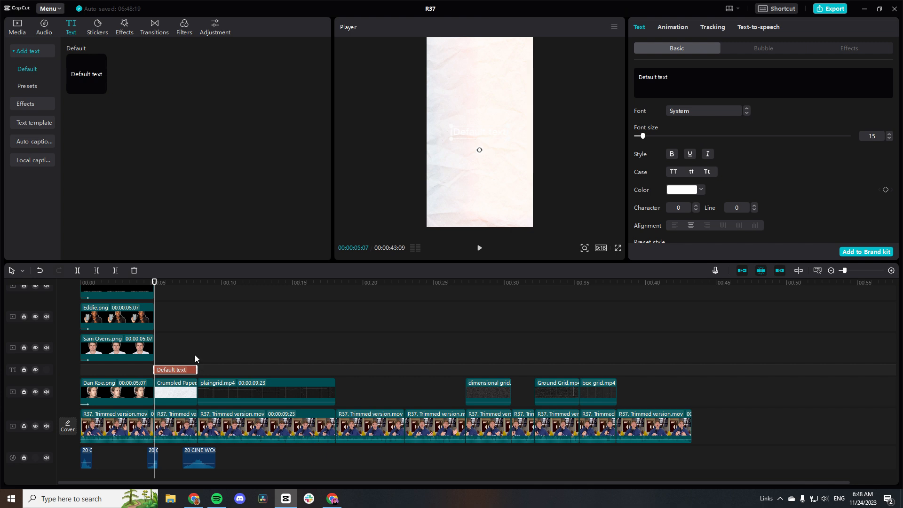
left_click_drag(451, 140, 445, 147)
left_click_drag(672, 78, 636, 74)
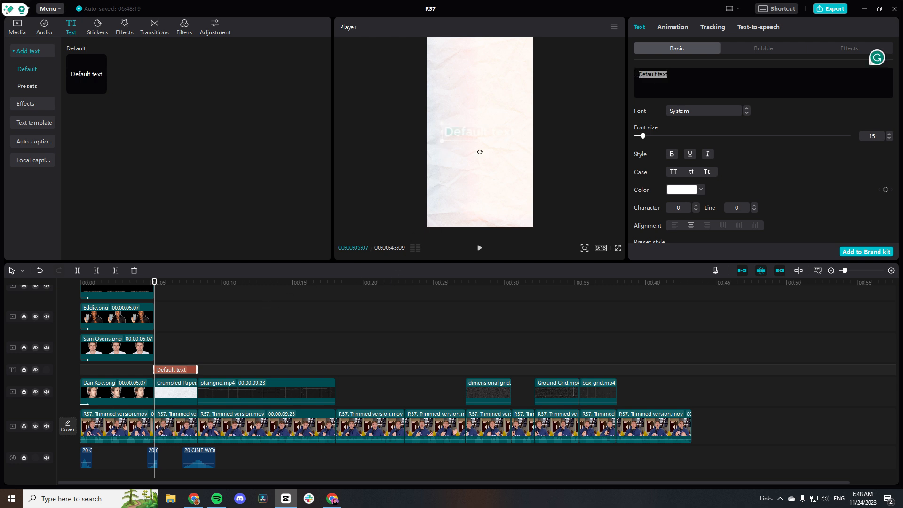
type("TEXT")
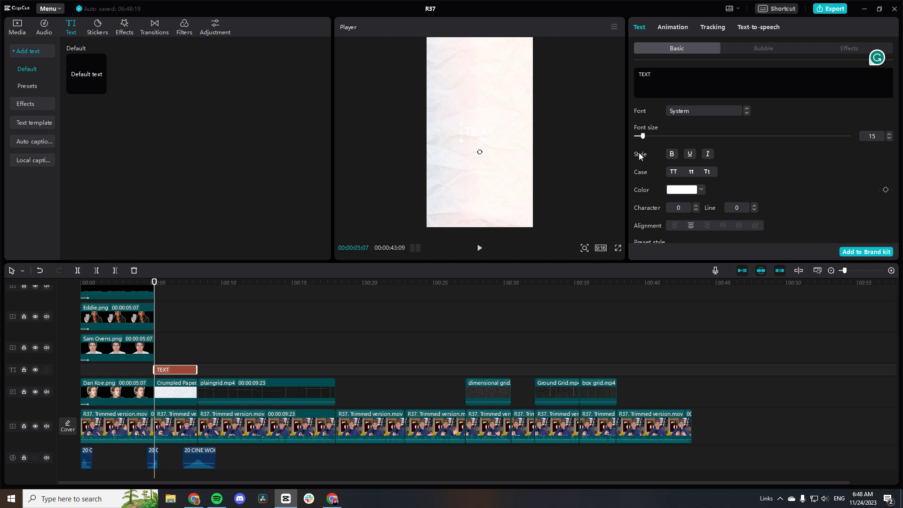
Set the TEXT clip's font to Helvetica and turn on a glow coloured black (000000).
left_click(673, 111)
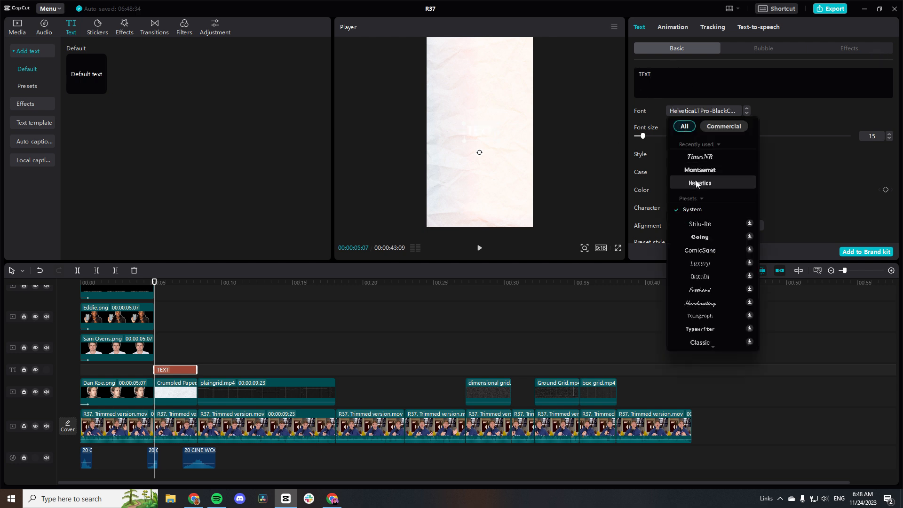
left_click(695, 183)
scroll(727, 174, "down", 5)
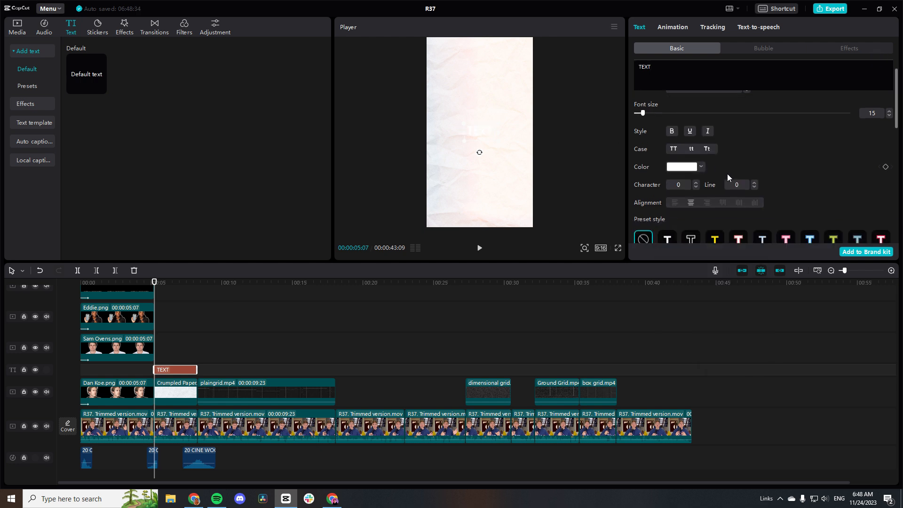
left_click(638, 172)
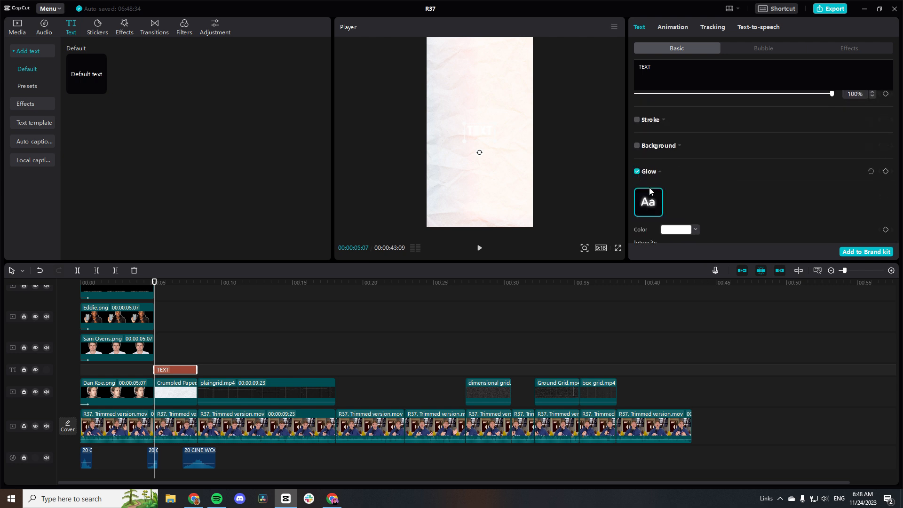
left_click(695, 229)
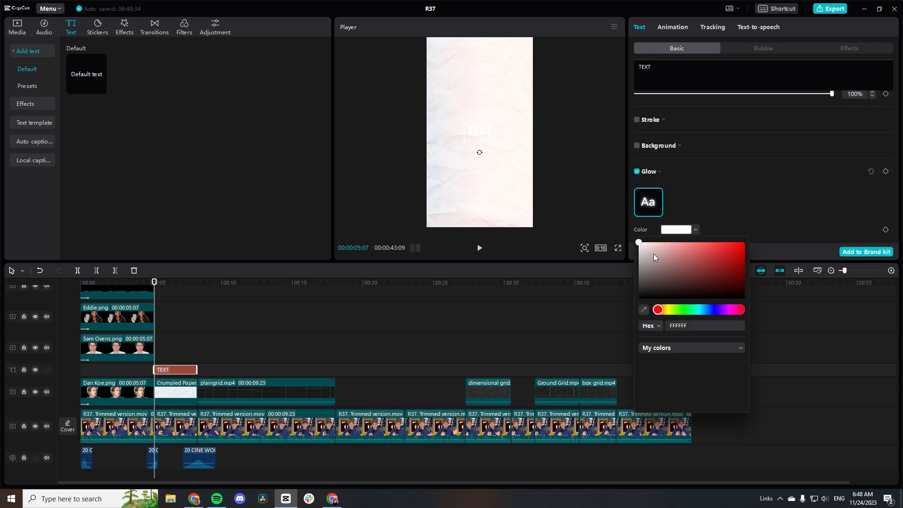
left_click_drag(640, 243, 766, 311)
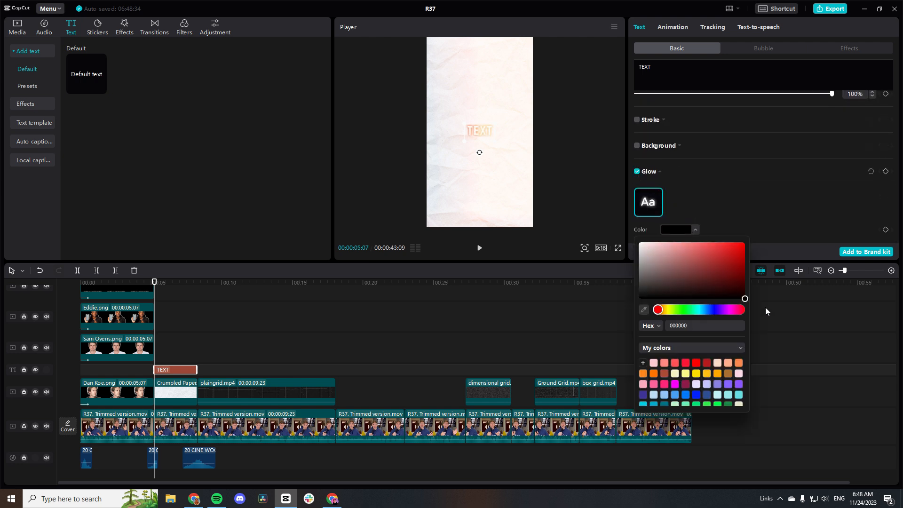
left_click(722, 201)
Set the text fill colour to black (000000) and enlarge the text in the frame, checking it against the paper background.
scroll(714, 193, "up", 3)
scroll(714, 193, "up", 3)
left_click(696, 191)
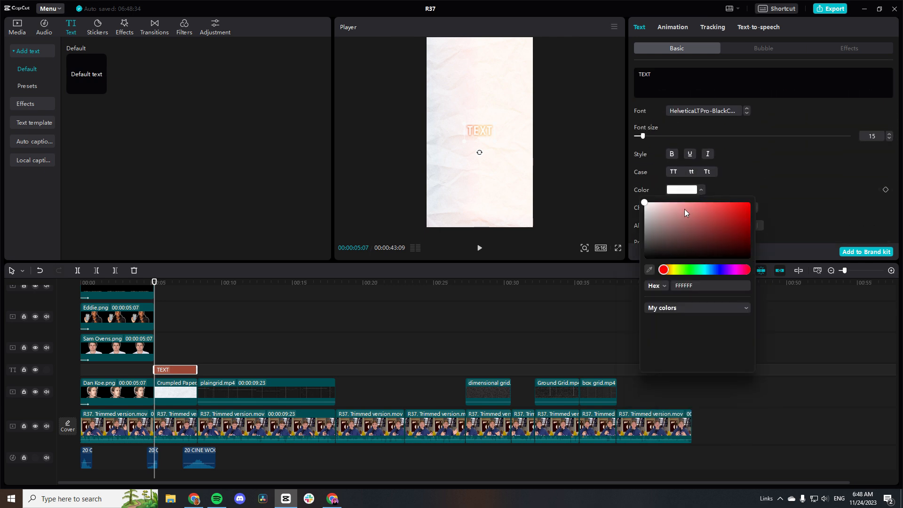
left_click_drag(644, 204, 752, 263)
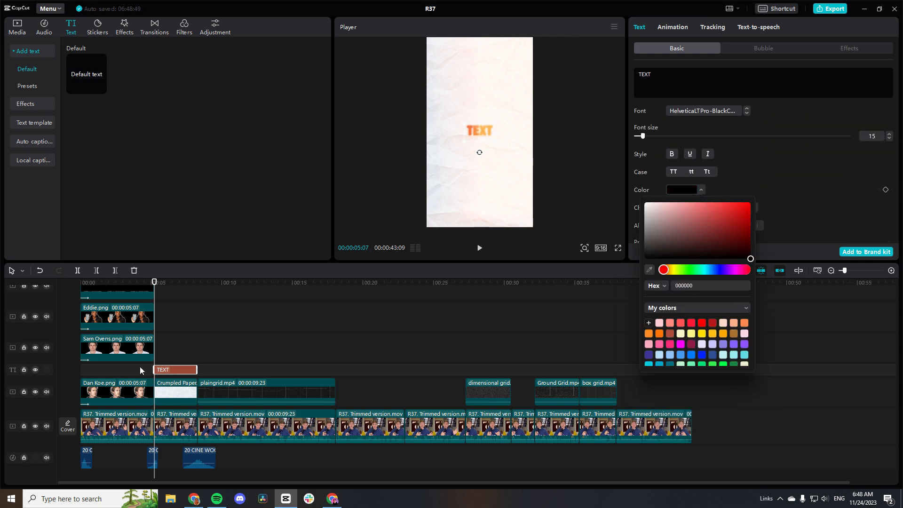
left_click(163, 315)
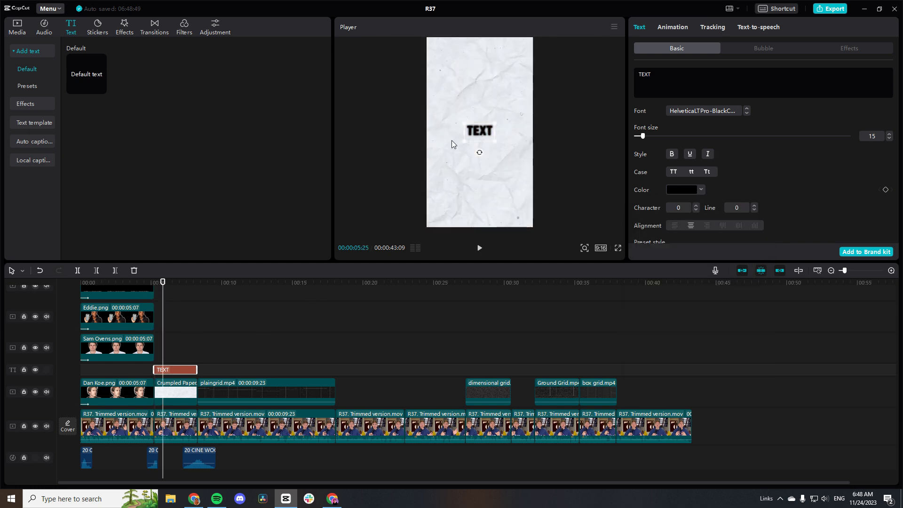
left_click_drag(464, 141, 452, 148)
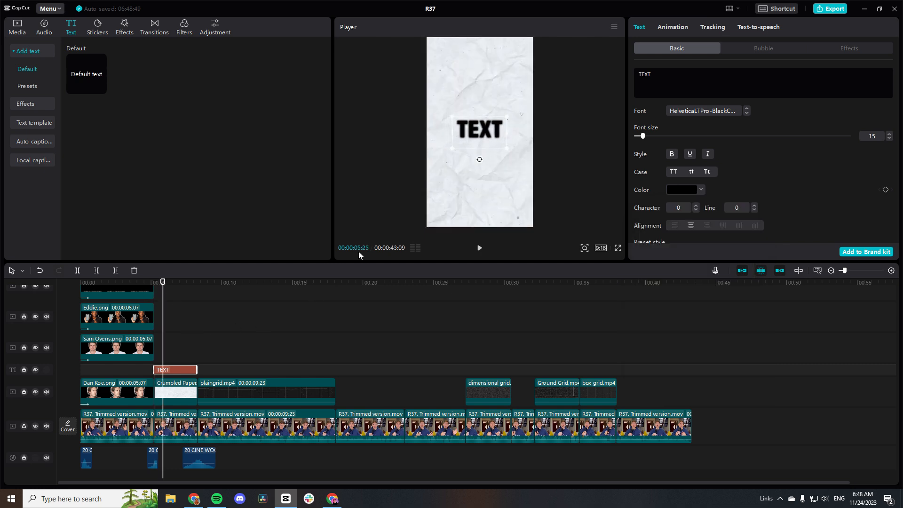
mouse_move(162, 283)
left_mouse_down()
mouse_move(151, 283)
mouse_move(174, 288)
left_mouse_up()
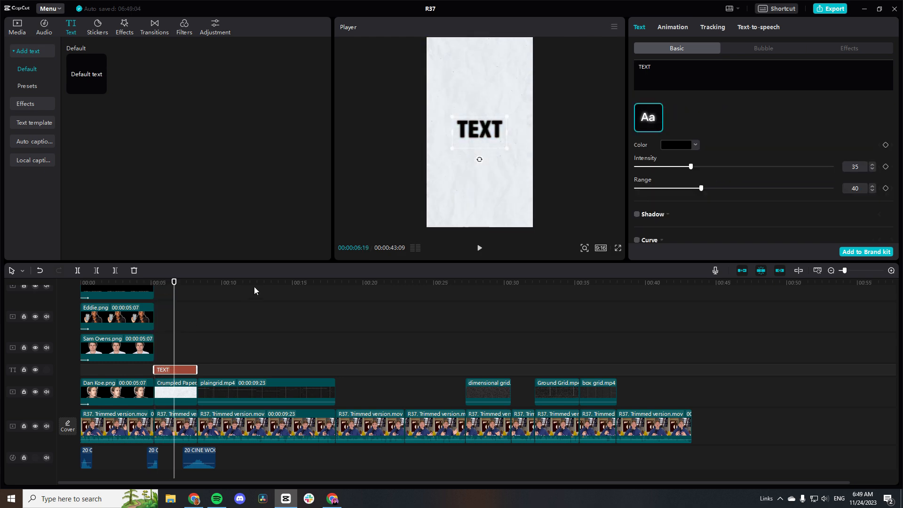
Save the styled text to the brand kit as a preset named Sample.
left_click(853, 252)
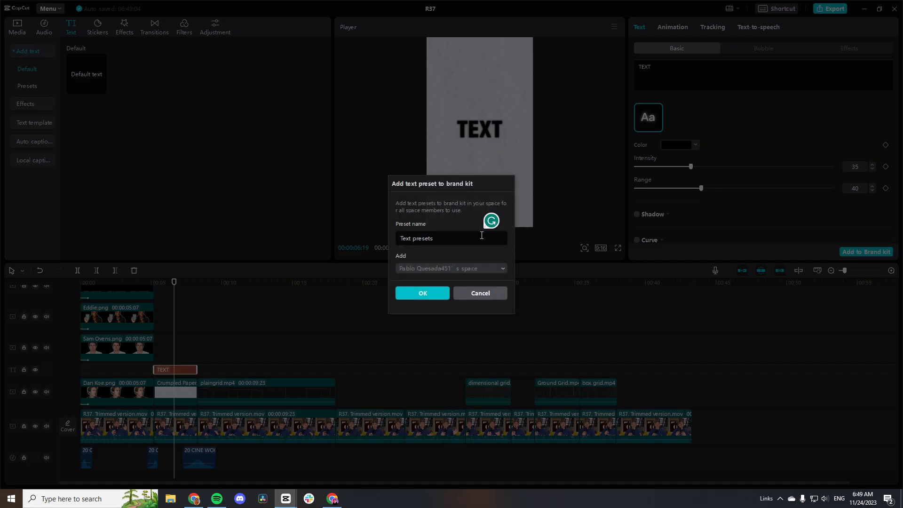
type("Sample")
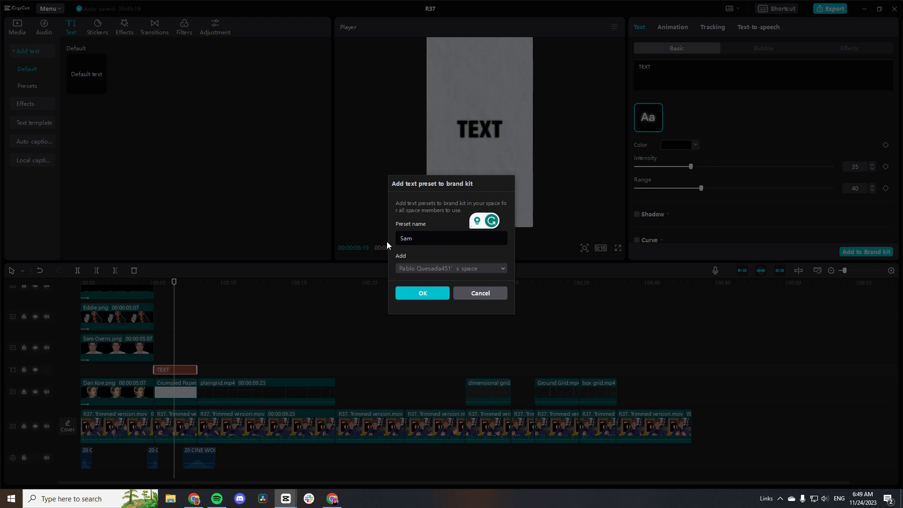
left_click(434, 297)
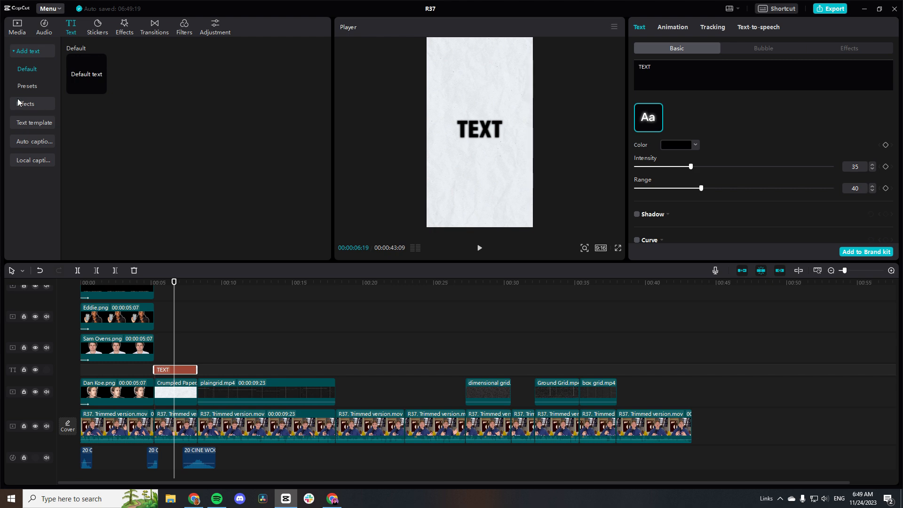
Delete the TEXT clip and place the Sample preset above the Crumpled Paper clip, reading 3 SIMPLE STEPS on three lines.
left_click(28, 87)
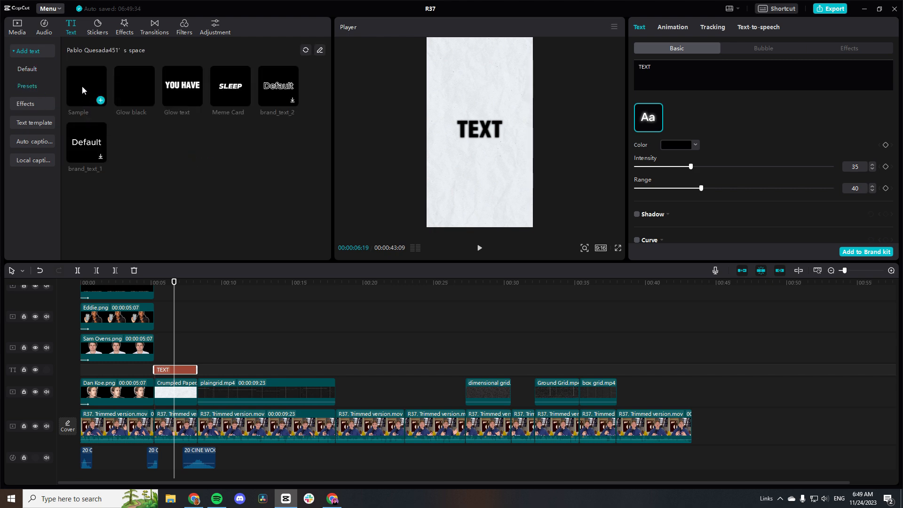
key("Delete")
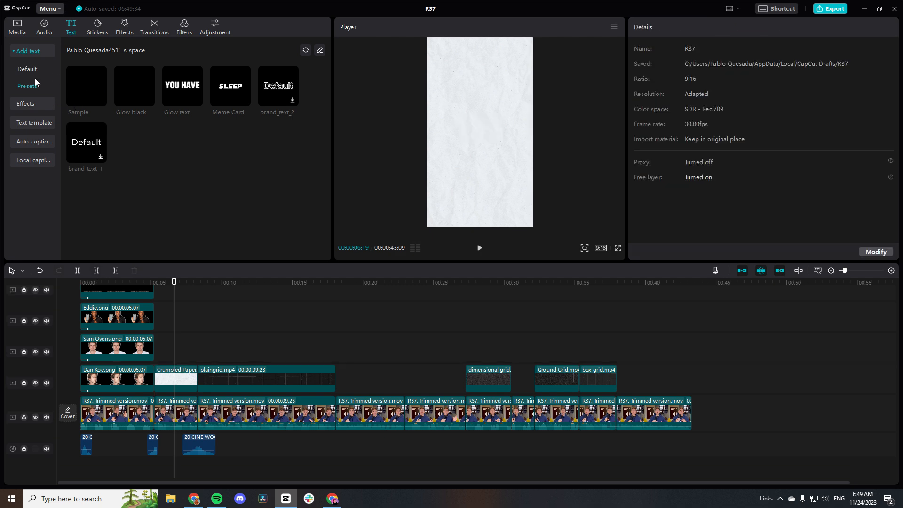
left_click_drag(86, 81, 170, 363)
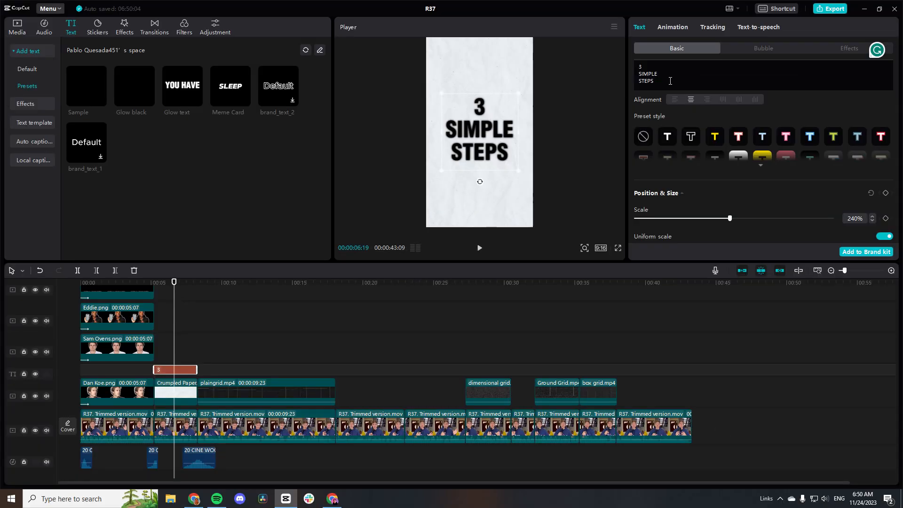
Browse the entrance animations for the 3 SIMPLE STEPS text and convert its clip into a compound clip.
left_click(672, 27)
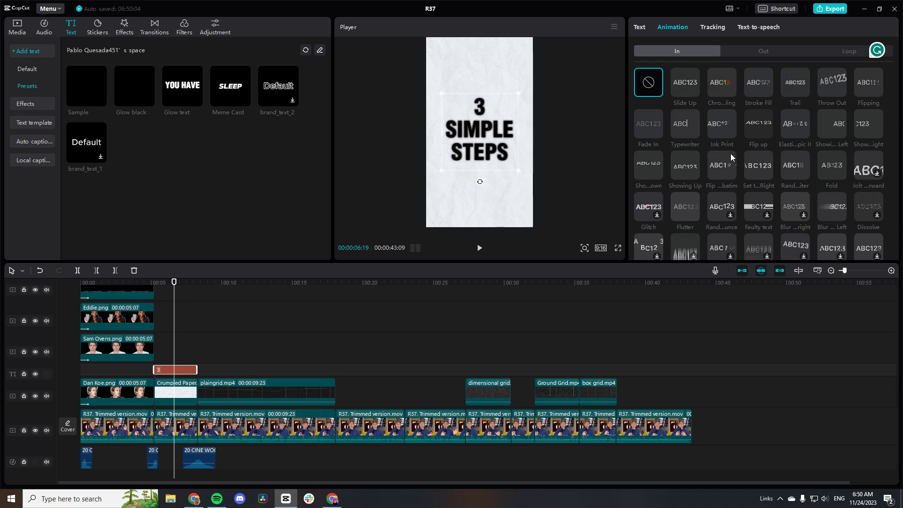
scroll(726, 151, "down", 2)
scroll(722, 149, "down", 4)
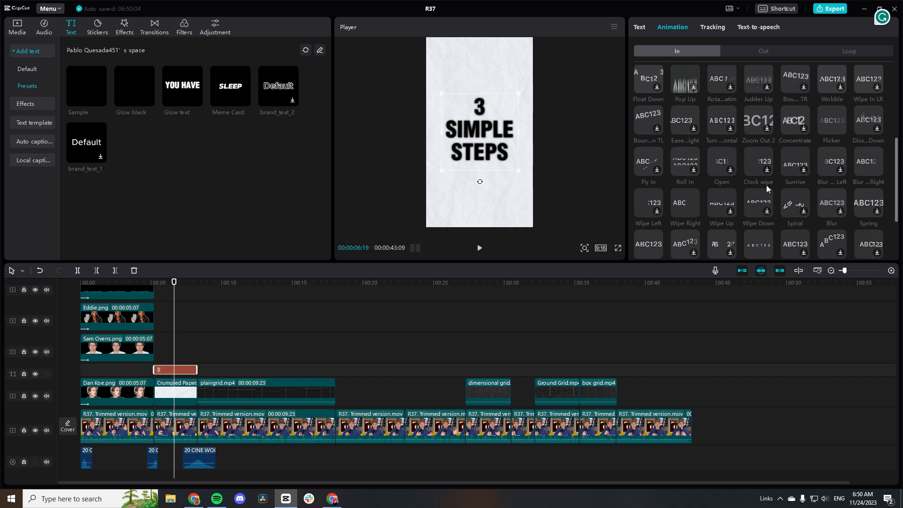
right_click(186, 369)
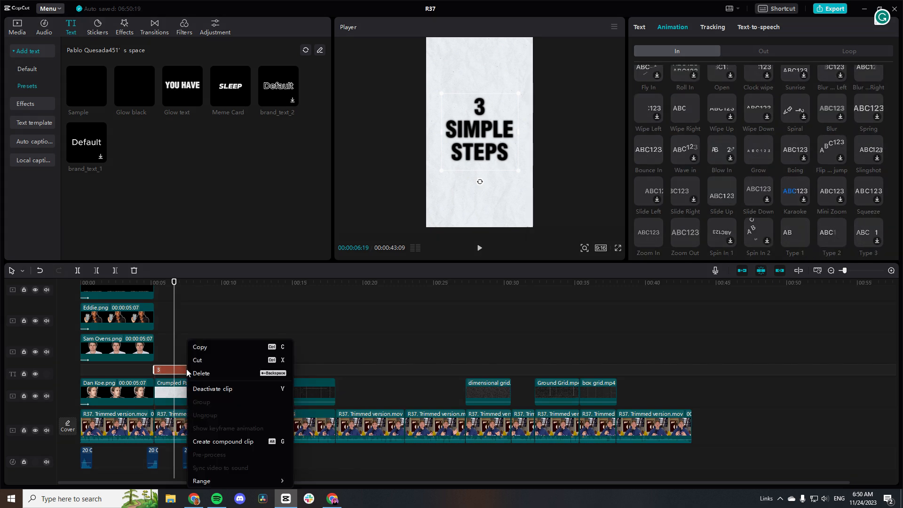
left_click(222, 442)
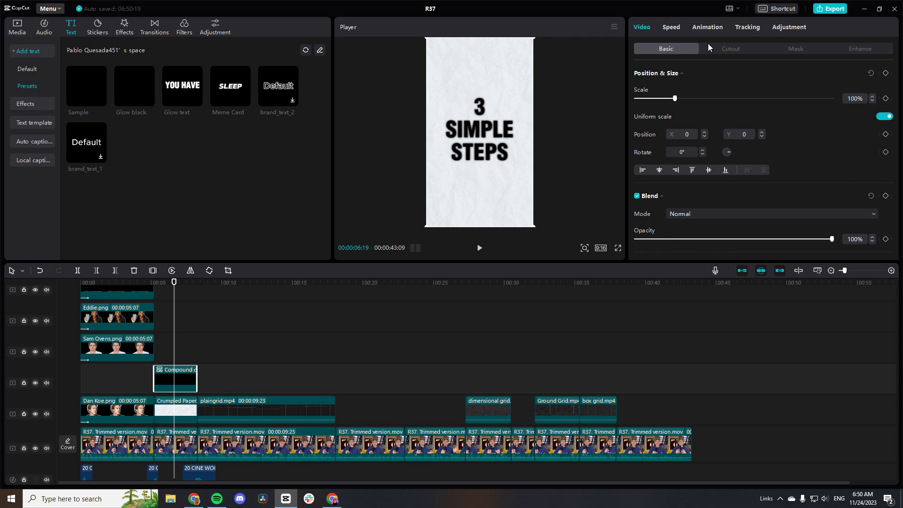
Undo the compound clip and give the 3 SIMPLE STEPS text the Random Typewriter entrance animation, checking it in the frame.
left_click(698, 28)
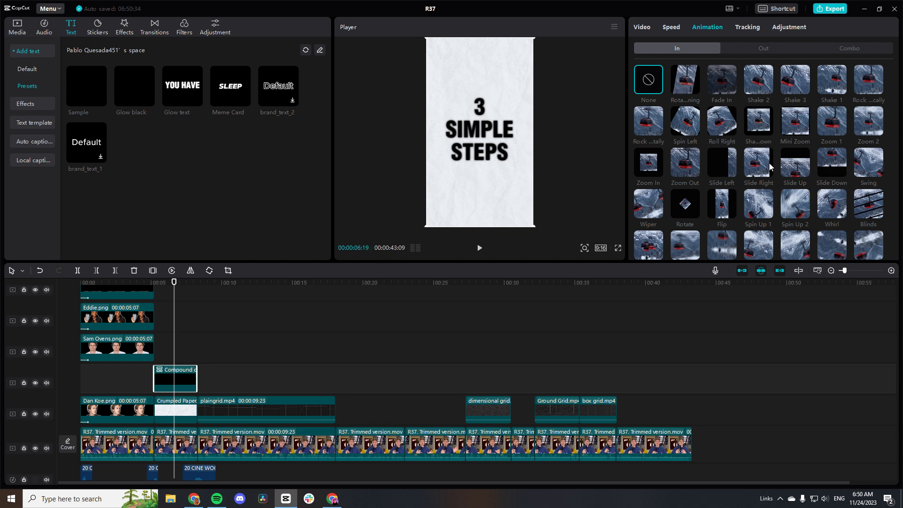
key("ctrl+z")
left_click(673, 28)
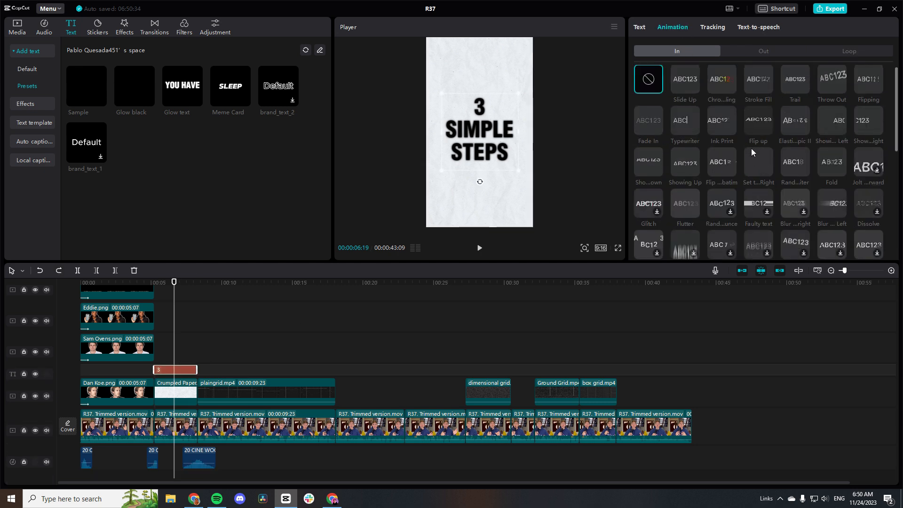
left_click(790, 175)
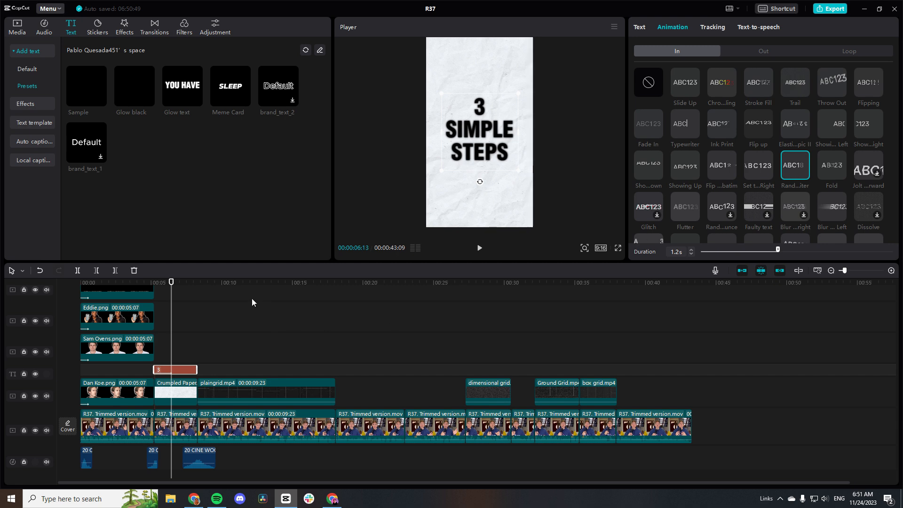
mouse_move(175, 286)
left_mouse_down()
mouse_move(196, 286)
mouse_move(180, 289)
left_mouse_up()
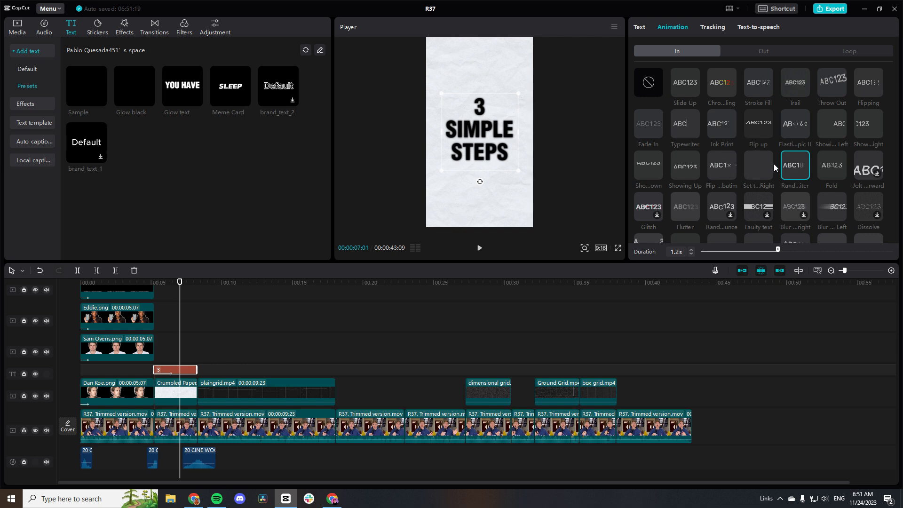
Convert the animated 3 SIMPLE STEPS text into a compound clip and apply the Slide Up entrance animation to it.
right_click(183, 373)
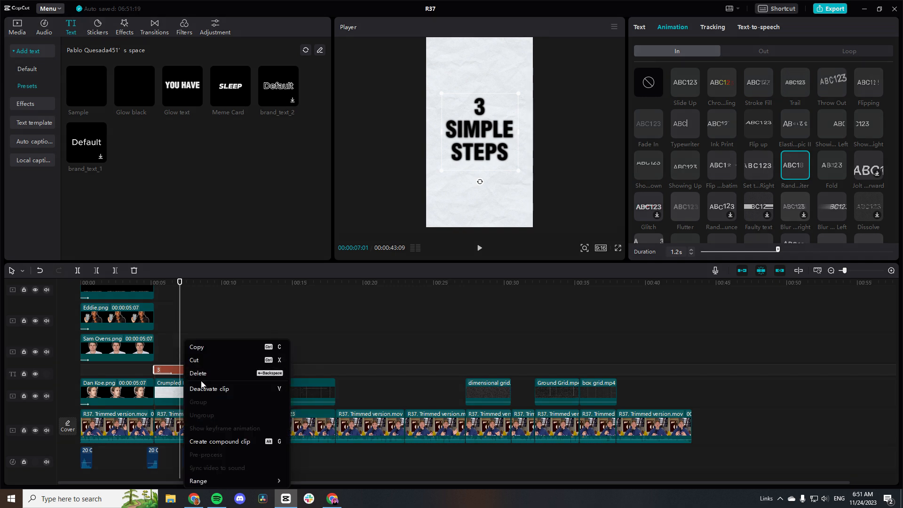
left_click(209, 432)
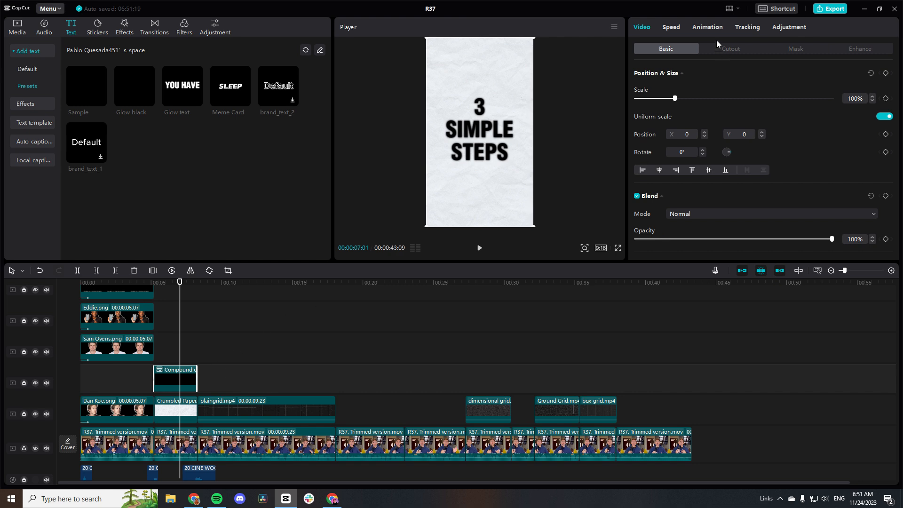
left_click(708, 27)
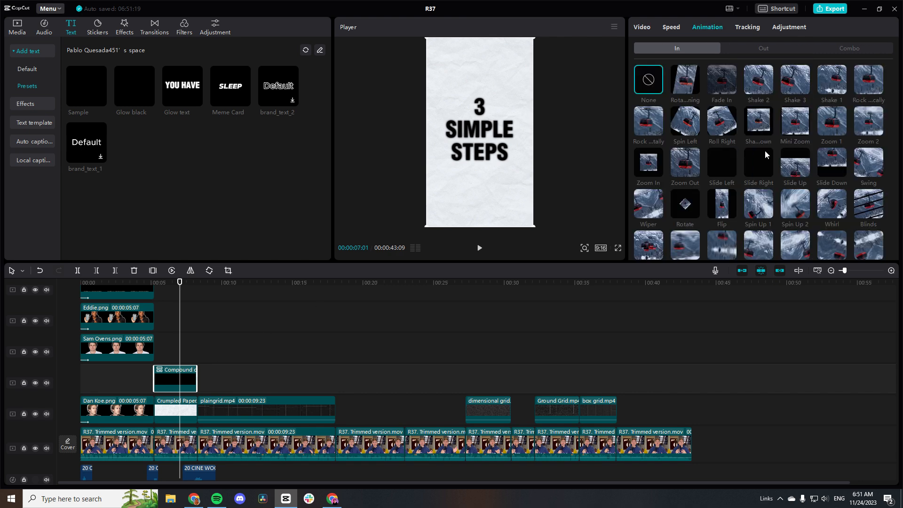
left_click(797, 162)
Add the Play Pendulum effect to the 3 SIMPLE STEPS compound clip and reduce the effect's strength and speed.
left_click(124, 27)
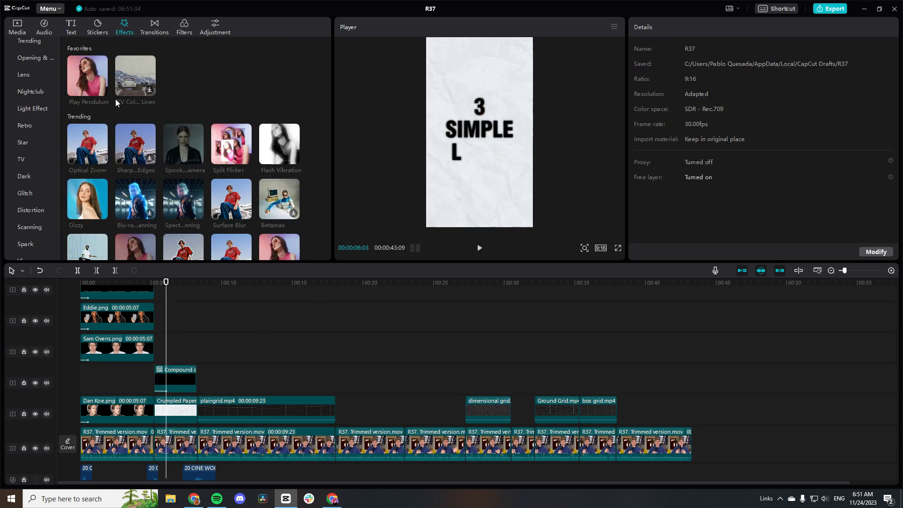
left_click_drag(89, 70, 193, 378)
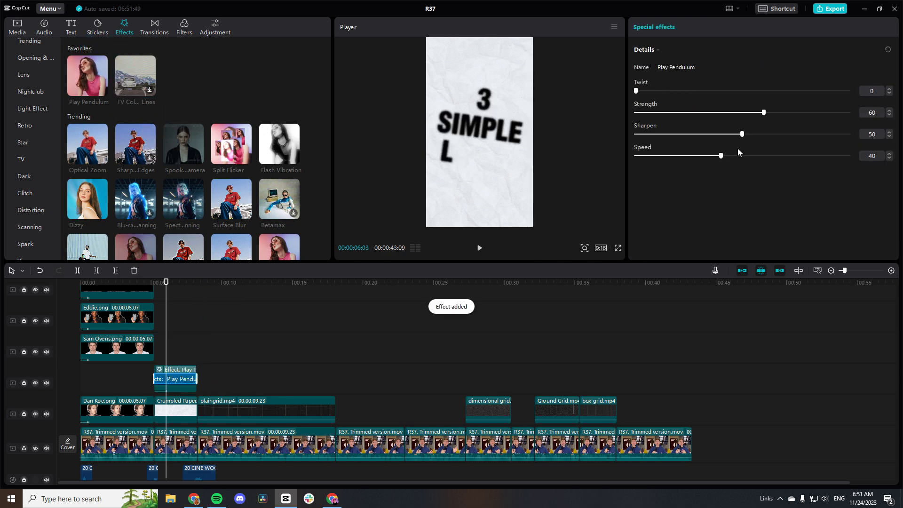
left_click_drag(763, 113, 667, 113)
left_click_drag(719, 159, 671, 157)
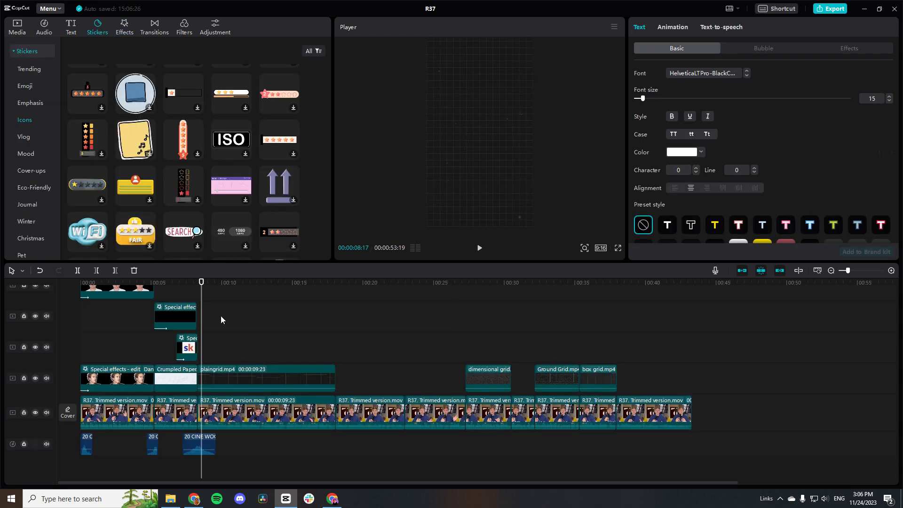
Review the first plaingrid section, examining the ORGANIC CONTENT, FREE GROUP, EXCLUSIVE HELP and PAID OPTION texts, their images and the text presets.
left_click_drag(202, 289, 243, 314)
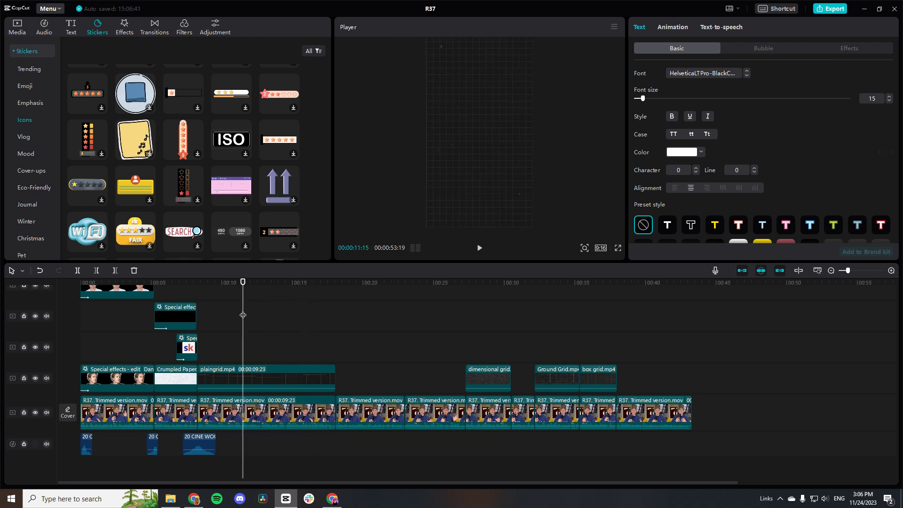
left_click_drag(243, 314, 268, 299)
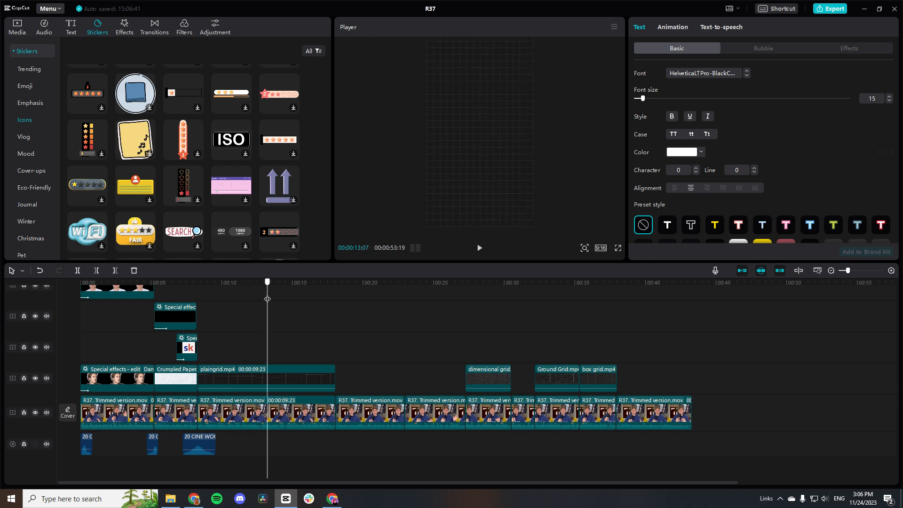
left_click_drag(267, 299, 288, 303)
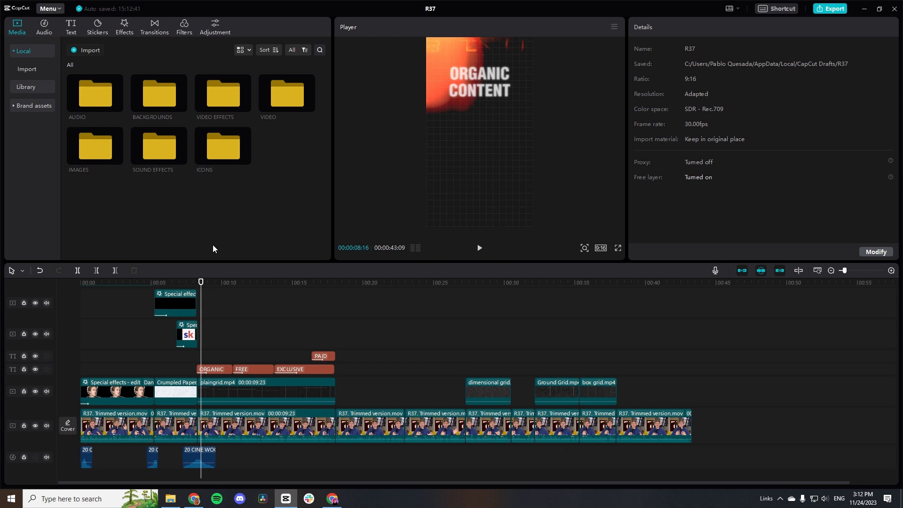
left_click_drag(201, 288, 262, 299)
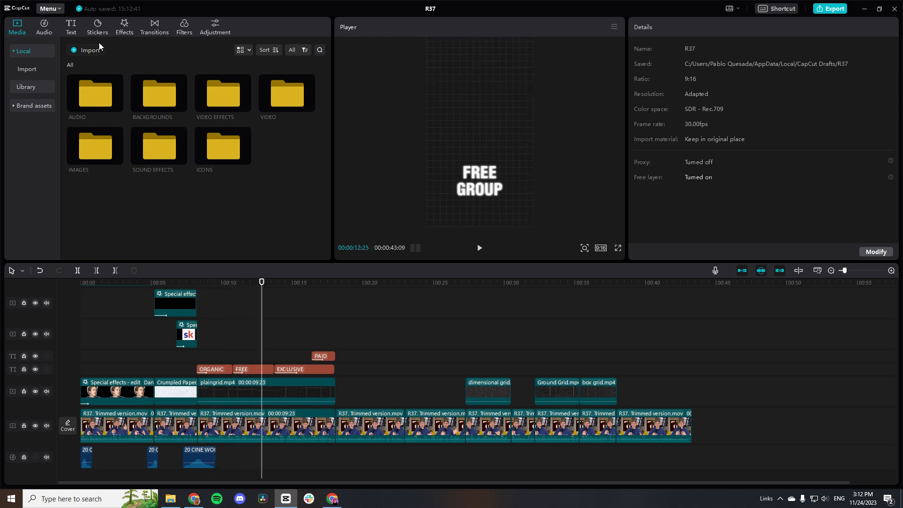
left_click(70, 27)
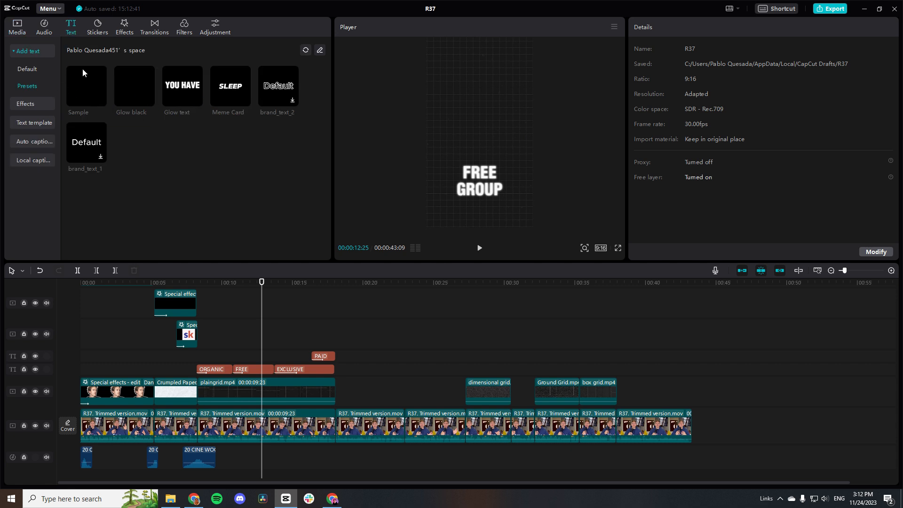
left_click(17, 27)
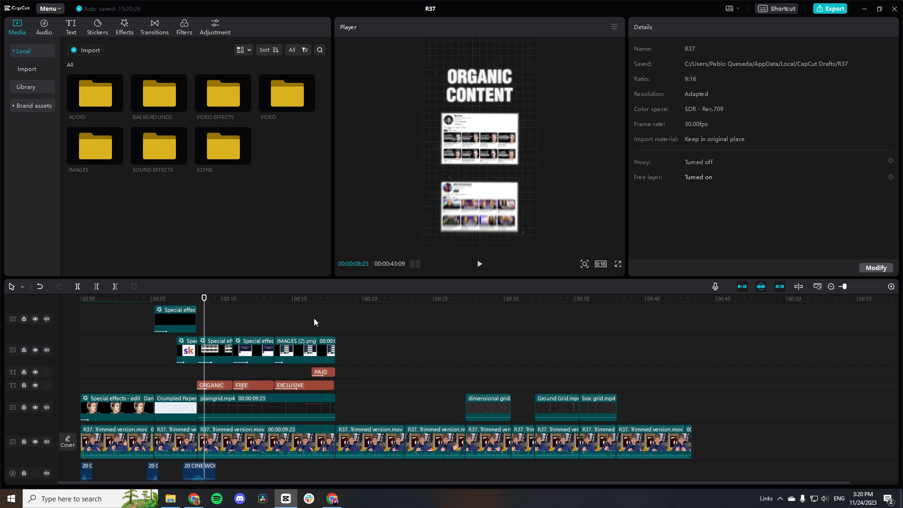
key("space")
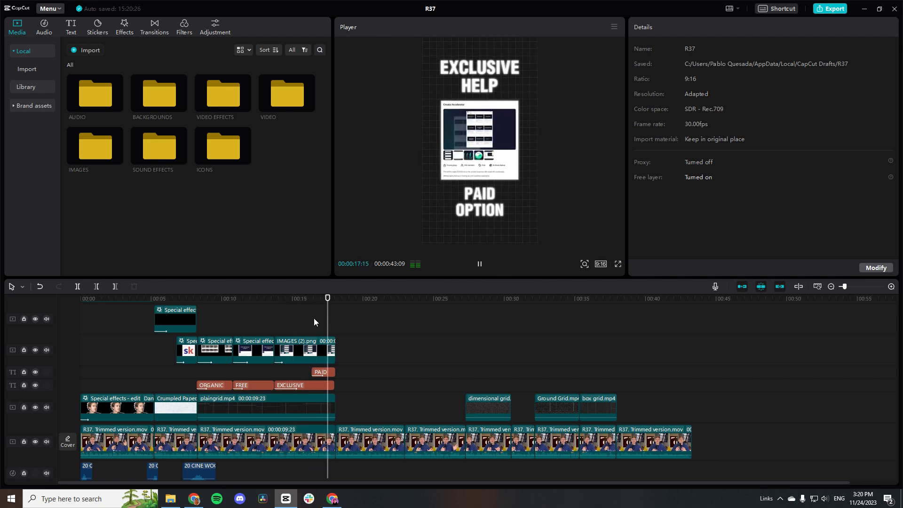
key("space")
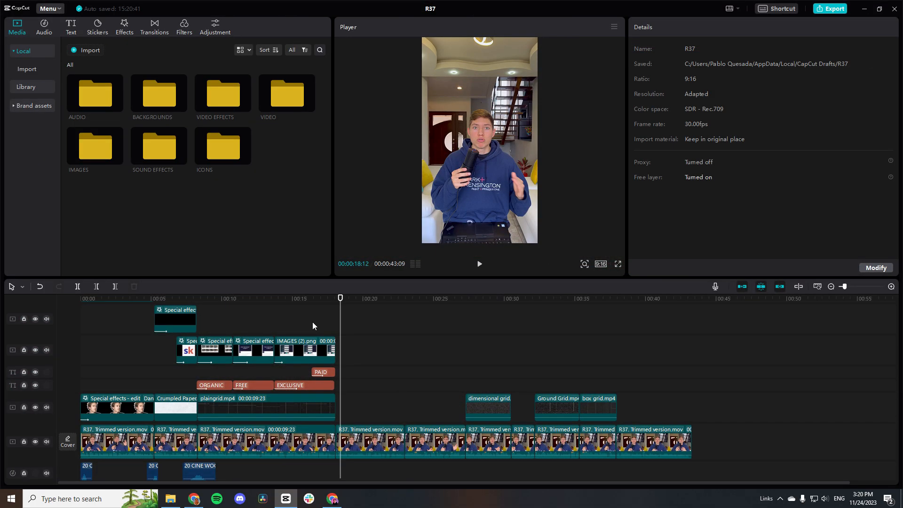
Duplicate the R37 talking clip that starts at 00:00:18:02 onto an upper track, aligned with the original.
left_click(341, 303)
left_click(336, 310)
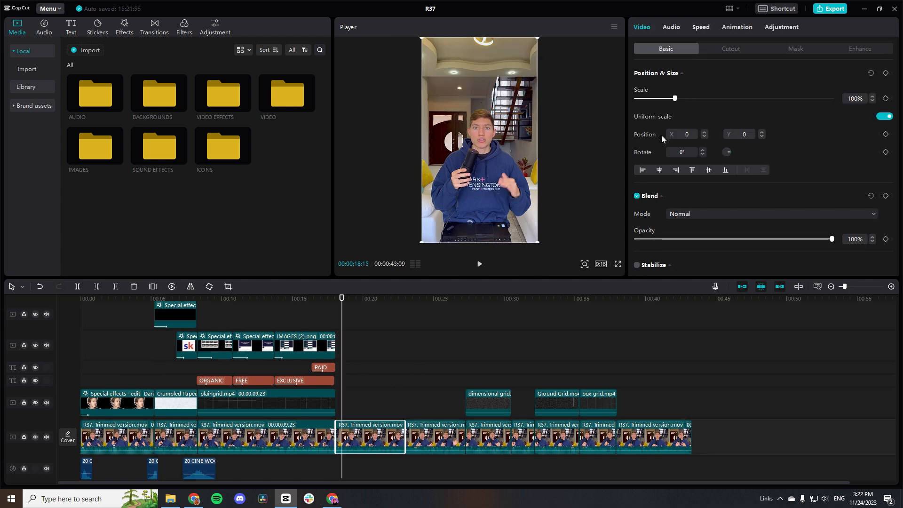
left_click(722, 50)
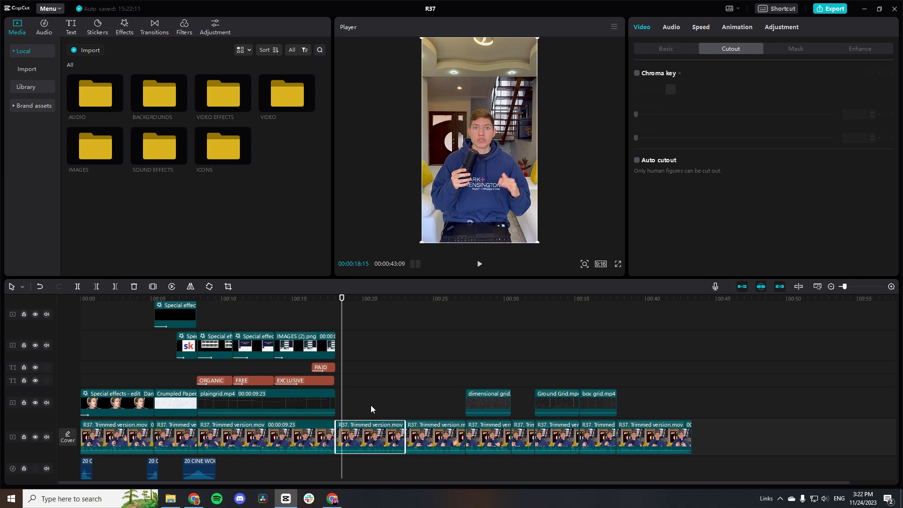
left_click_drag(341, 299, 337, 302)
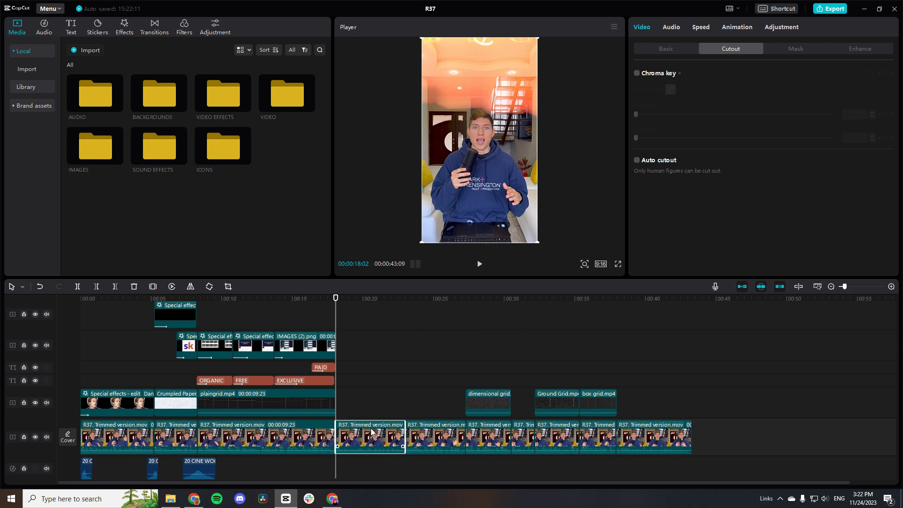
left_click_drag(371, 431, 370, 314)
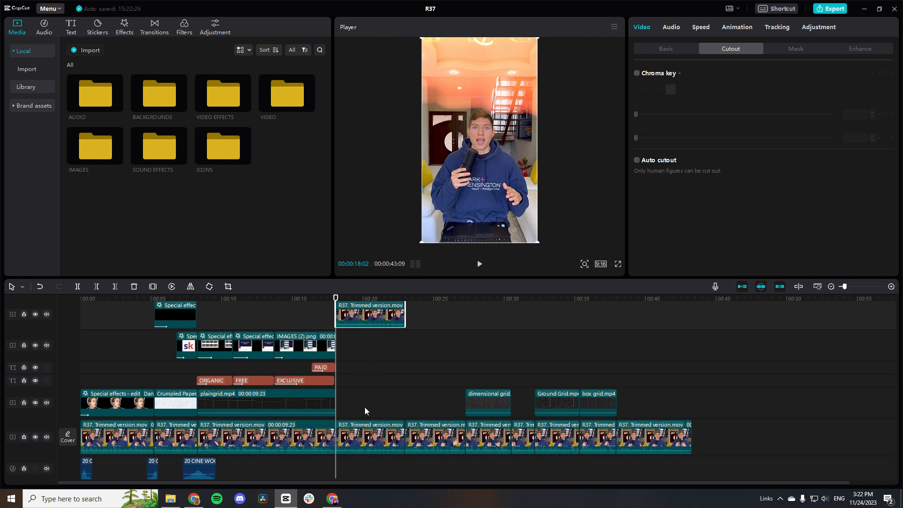
Extract the audio from the duplicated R37 clip and delete the extracted audio.
right_click(371, 316)
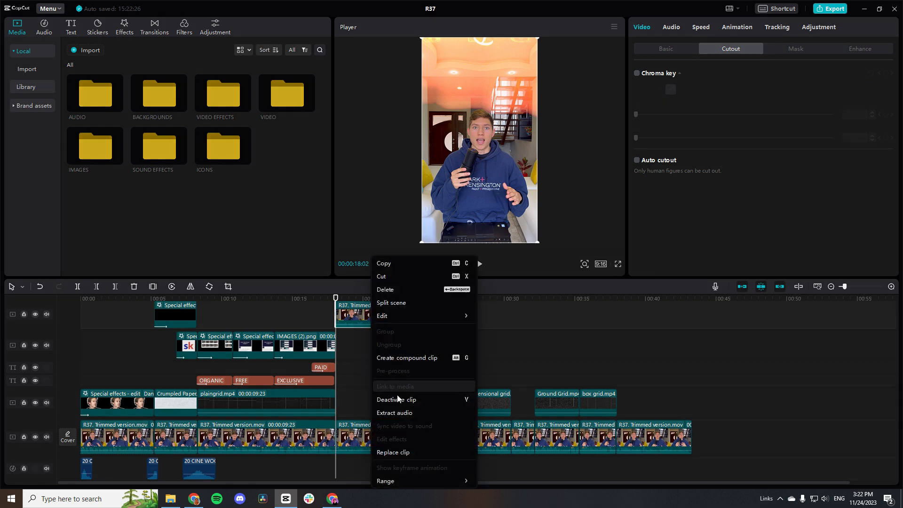
left_click(397, 411)
left_click(372, 450)
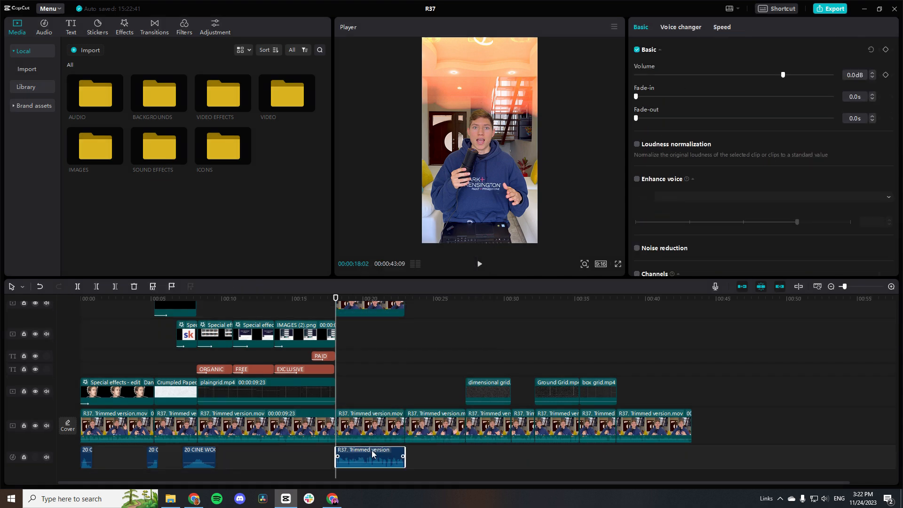
key("Delete")
Turn on Auto cutout for the duplicated R37 clip to isolate the speaker.
scroll(368, 338, "up", 1)
left_click(368, 339)
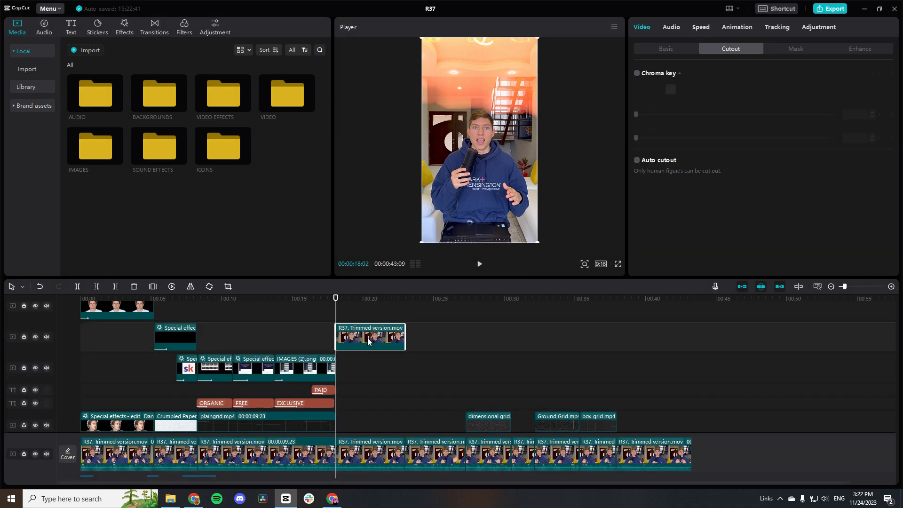
left_click(637, 160)
mouse_move(476, 180)
left_mouse_down()
mouse_move(474, 170)
mouse_move(463, 174)
mouse_move(492, 161)
mouse_move(479, 177)
left_mouse_up()
Place plaingrid.mp4 from the Brettfully BGs backgrounds between the original clip and the speaker cut-out, matching the clip's length.
double_click(159, 96)
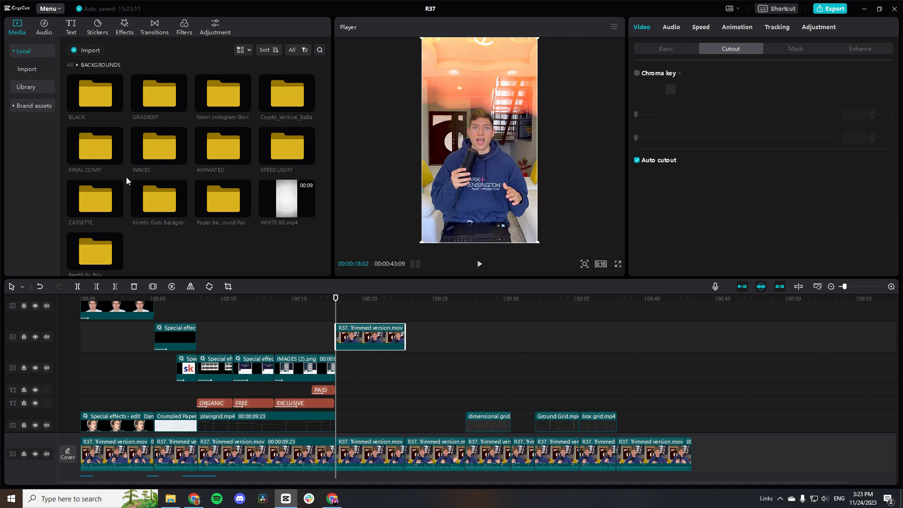
double_click(101, 254)
left_click_drag(221, 149, 344, 419)
scroll(380, 322, "down", 1)
left_click_drag(335, 304, 361, 311)
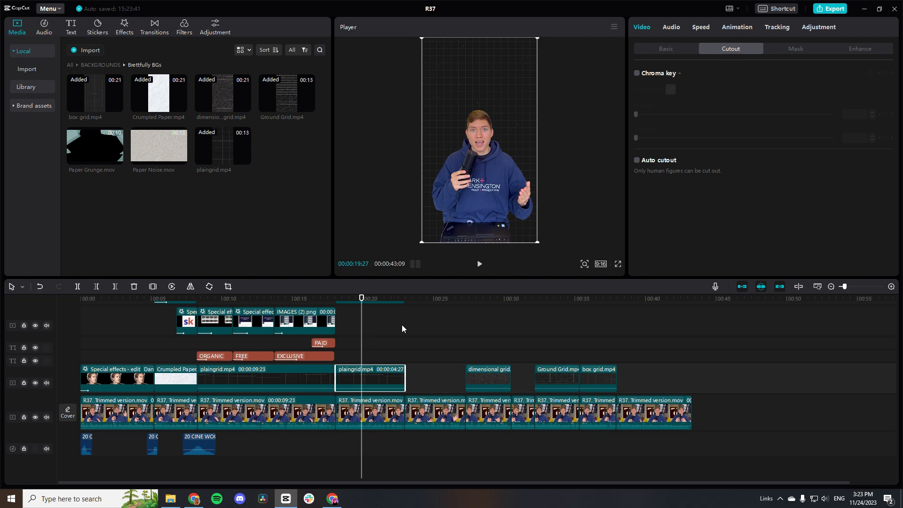
Apply a feathered Split mask to the new plaingrid clip and give it the Slide Down entrance animation.
left_click(787, 50)
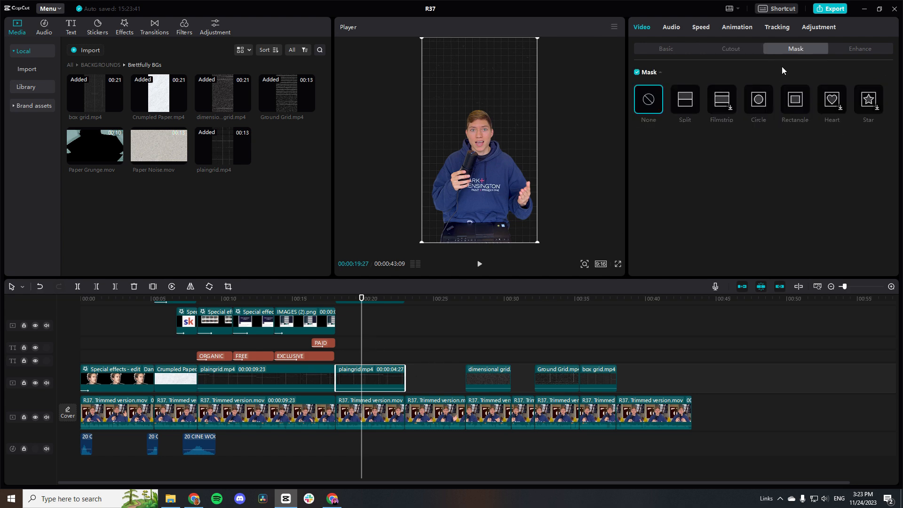
left_click(686, 101)
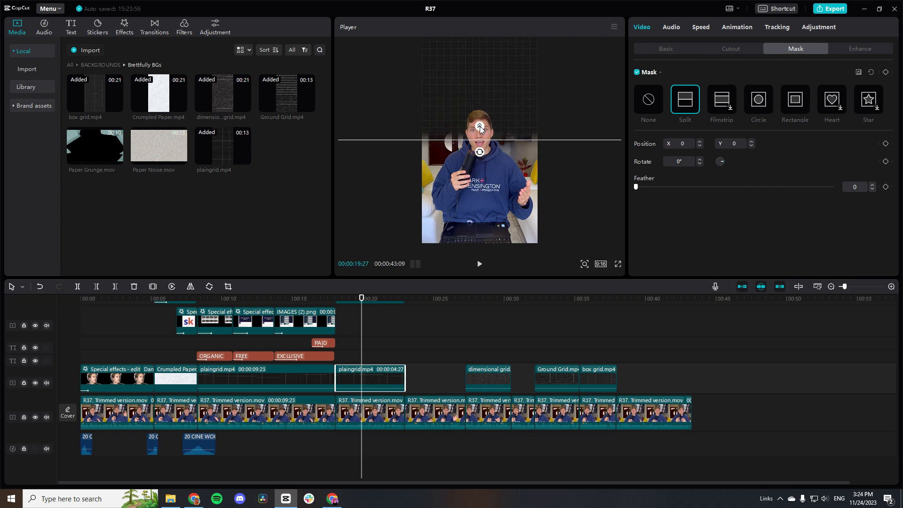
left_click_drag(479, 128, 480, 120)
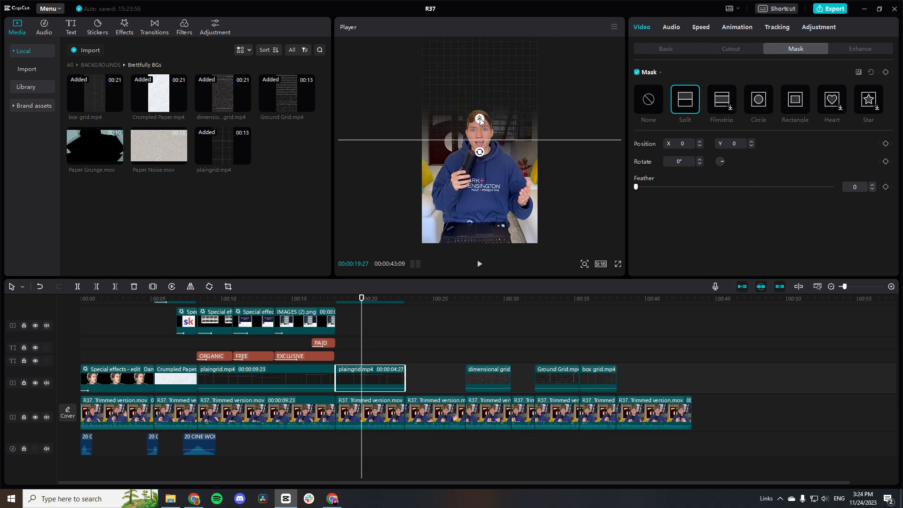
left_click(730, 187)
left_click(737, 27)
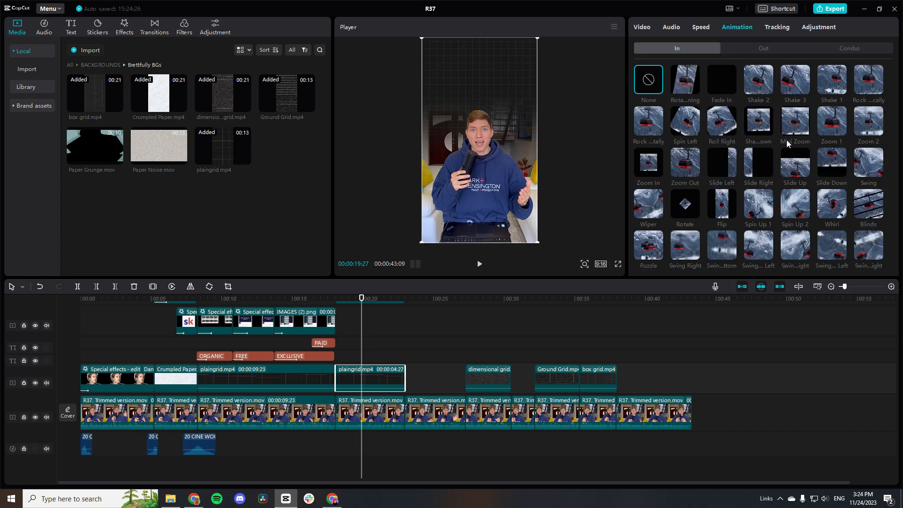
left_click(831, 165)
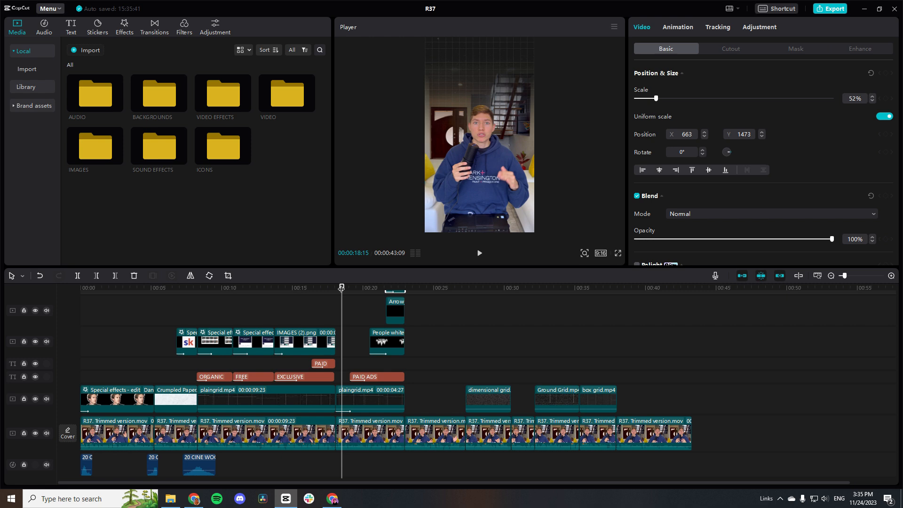
Keyframe a zoom on the R37 clip after the plaingrid section, from 100% scale at 22:29 to 115% at 25:05.
key("space")
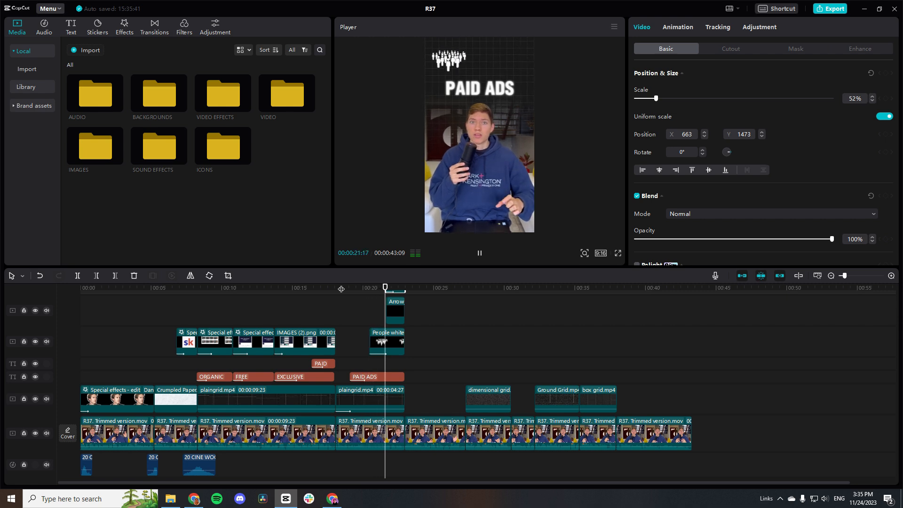
key("space")
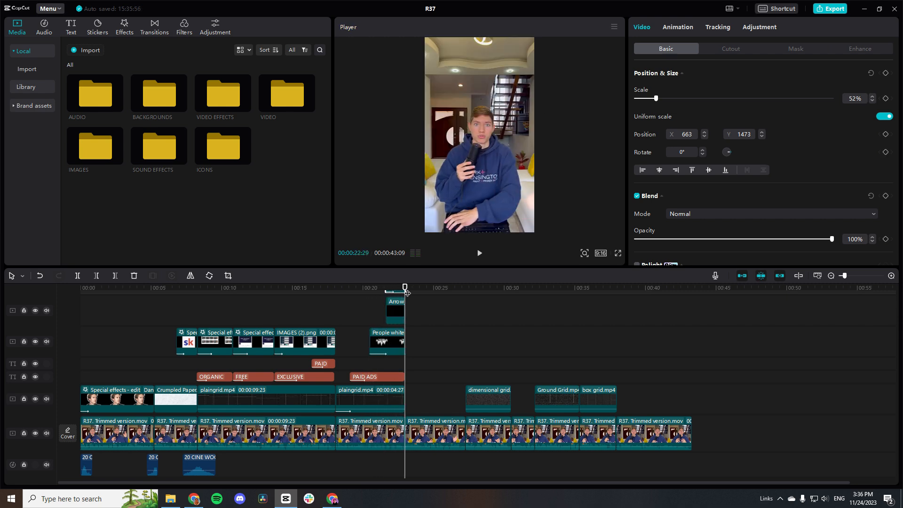
left_click(427, 425)
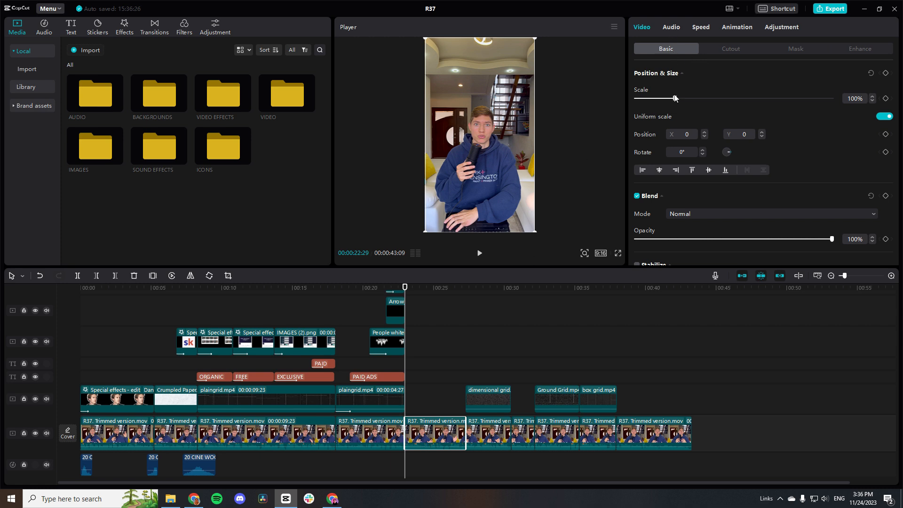
left_click(886, 99)
left_click_drag(405, 288, 436, 291)
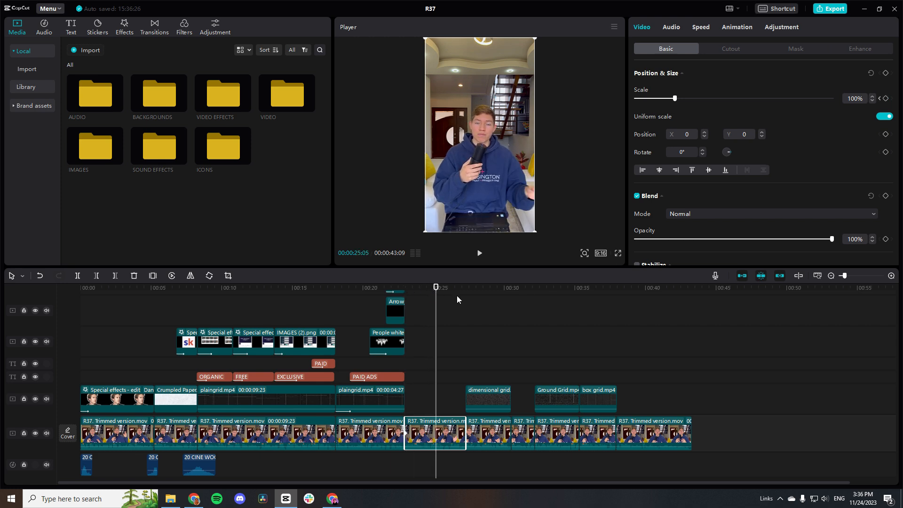
left_click(681, 99)
left_click(872, 101)
left_click(872, 100)
left_click(872, 100)
left_click(872, 100)
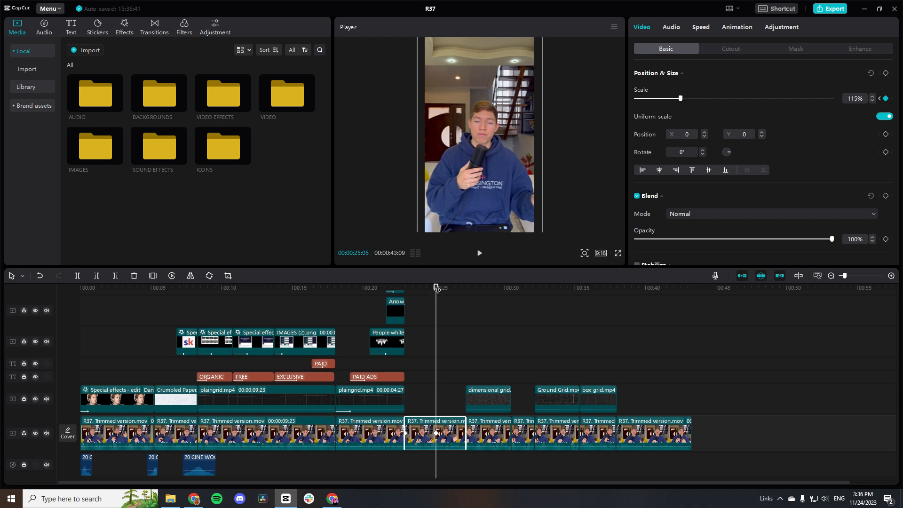
Add a scale keyframe at 25:27 that holds the R37 clip's zoom at 115%, and return to the clip's start.
left_click_drag(436, 288, 446, 288)
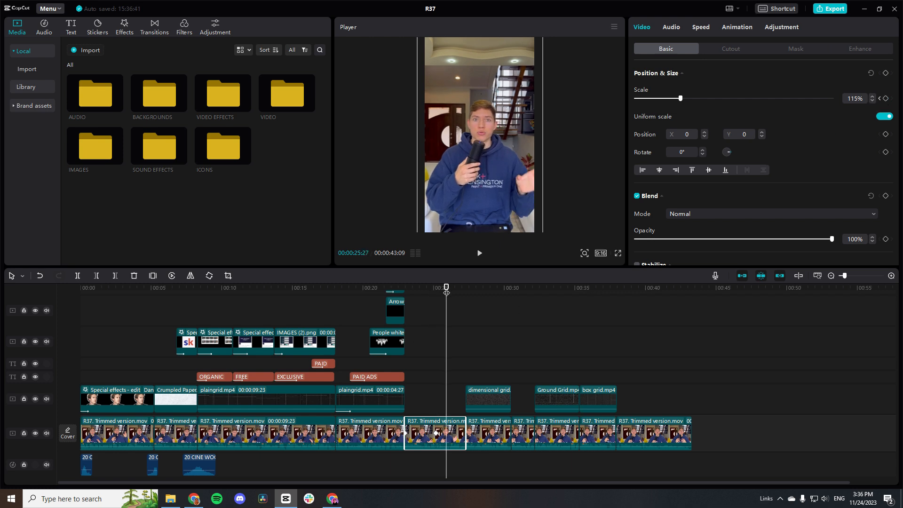
left_click(886, 99)
left_click(421, 311)
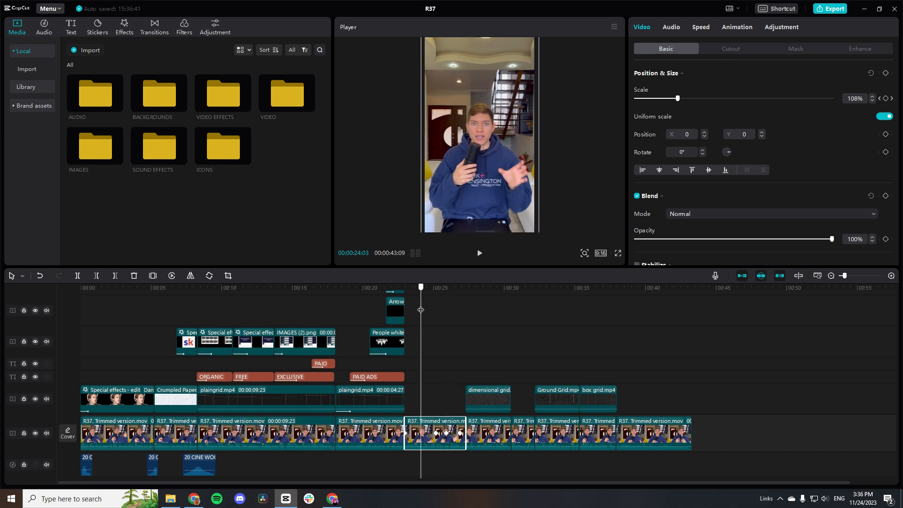
mouse_move(421, 311)
left_mouse_down()
mouse_move(451, 311)
mouse_move(405, 311)
left_mouse_up()
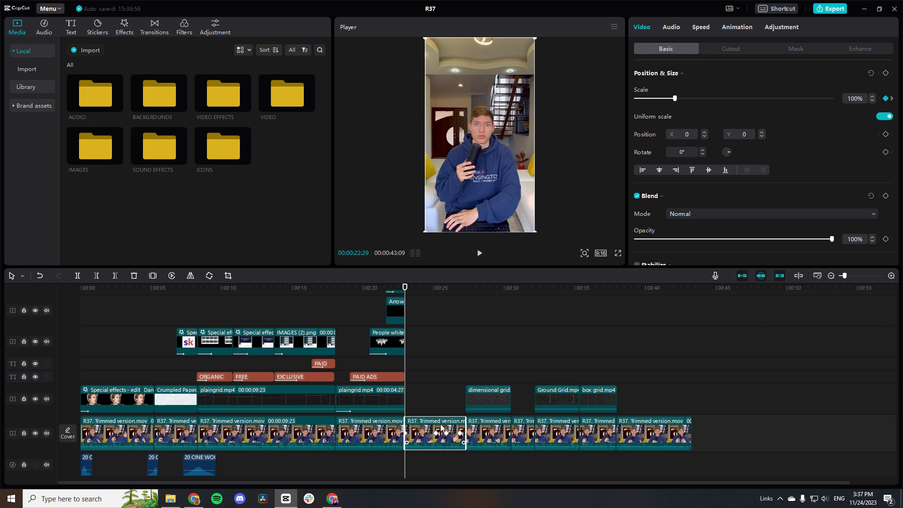
Duplicate the keyframed R37 clip onto an overlay track above the original and play back the dimensional grid section.
left_click_drag(441, 428, 450, 312)
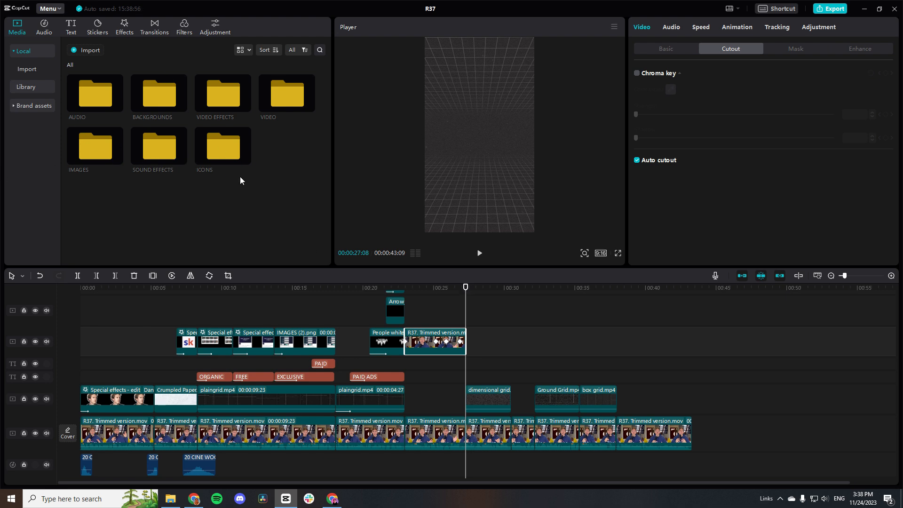
key("space")
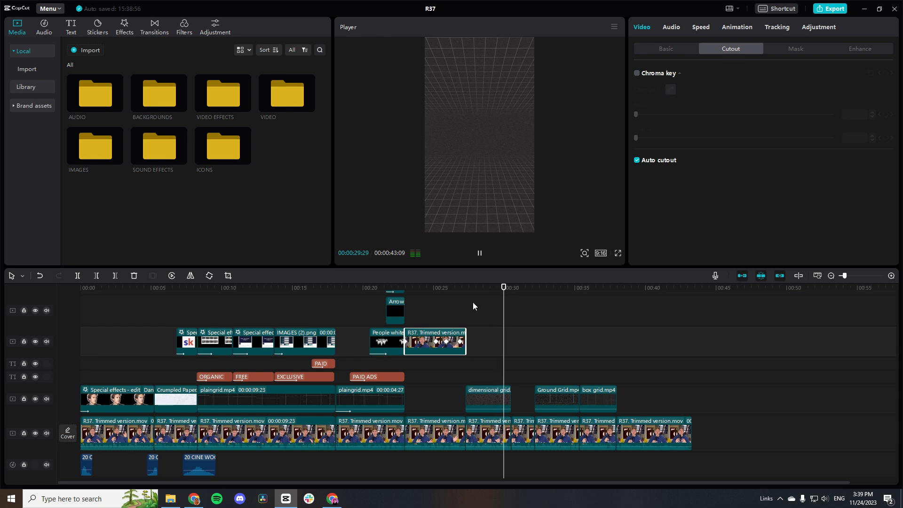
left_click(482, 300)
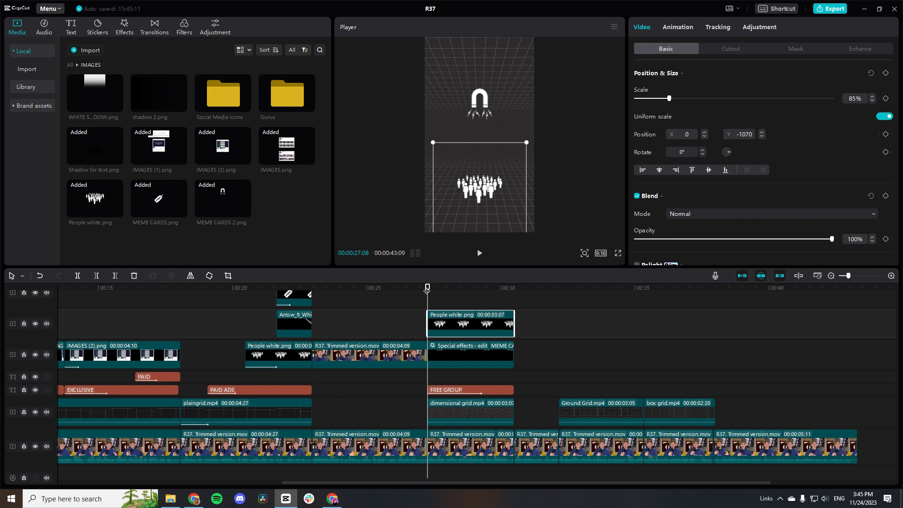
Examine the effect applied to the magnet compound clip in the FREE GROUP section and browse the favorite and trending effects.
left_click_drag(426, 291, 463, 289)
left_click(484, 207)
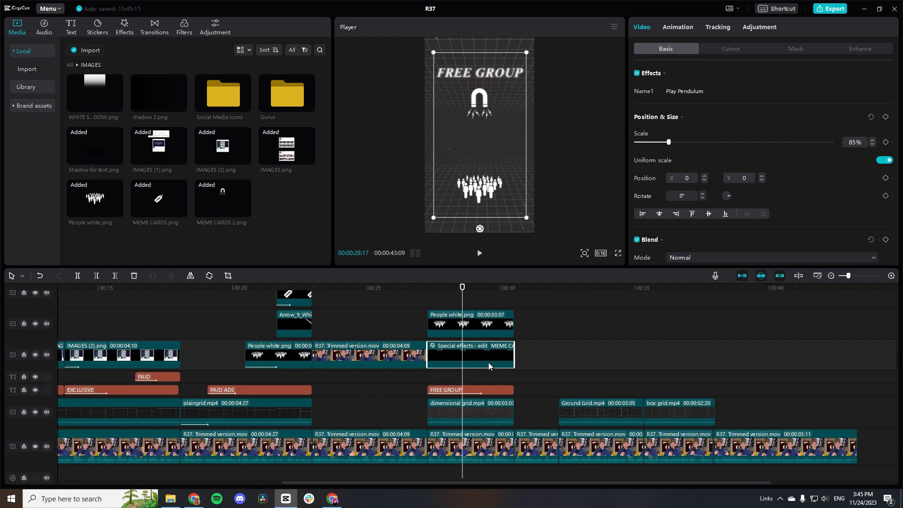
left_click(114, 31)
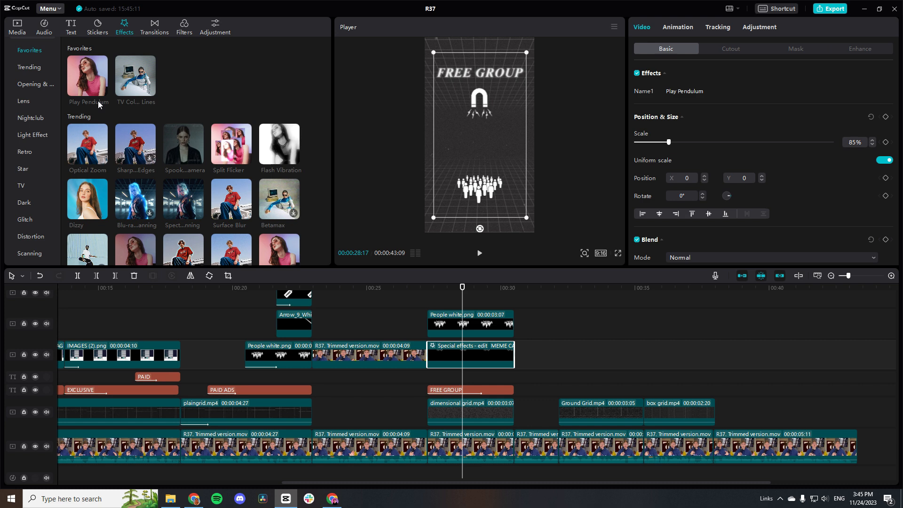
scroll(180, 164, "down", 5)
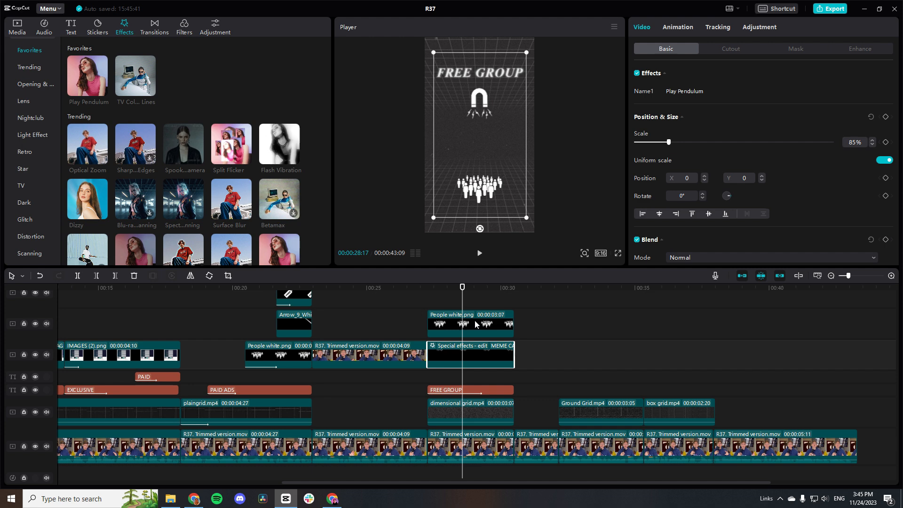
Place the People white.png image at 73% scale, X 445, Y -1443, and keyframe its position and size at 27:08.
left_click(478, 205)
left_click_drag(478, 190, 477, 137)
left_click(470, 73)
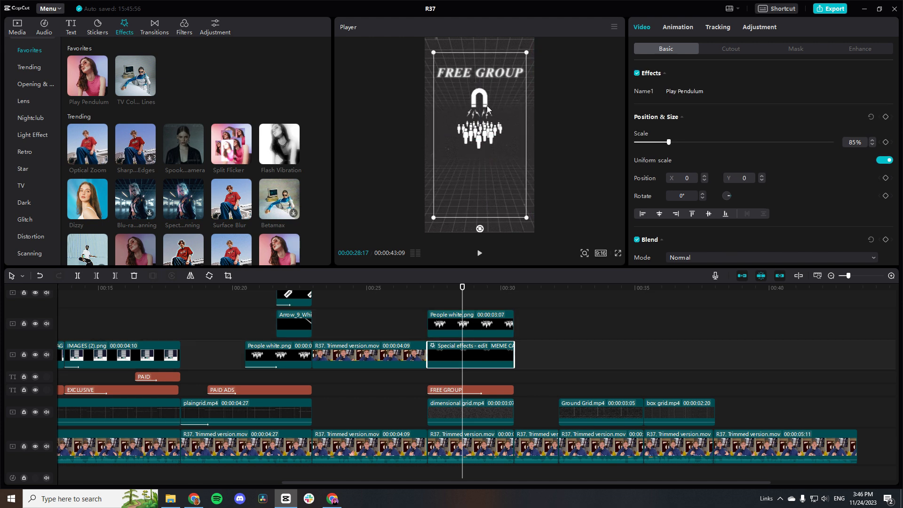
left_click(477, 315)
left_click_drag(481, 135, 486, 171)
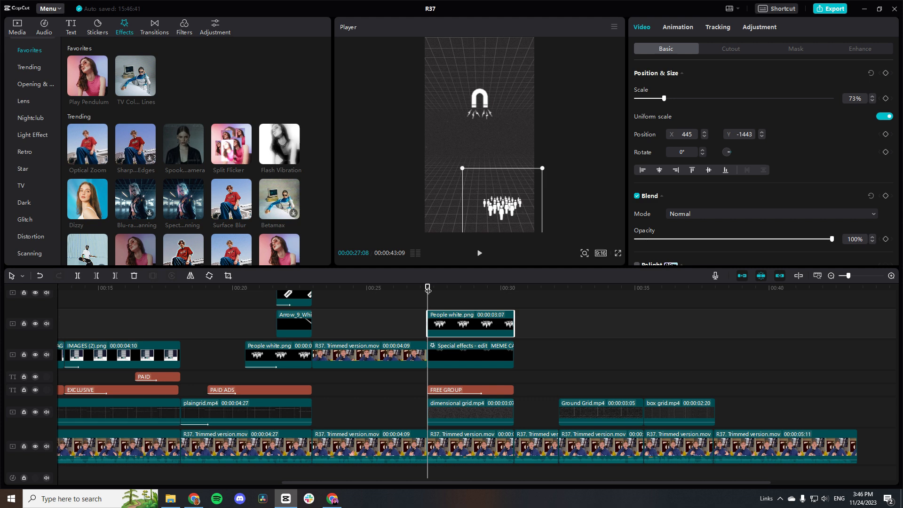
left_click(886, 74)
Keyframe the people image at 28:05 with 87% scale and position X -185, Y -851.
left_click_drag(428, 289, 451, 287)
left_click_drag(494, 216, 463, 186)
left_click_drag(430, 138, 422, 131)
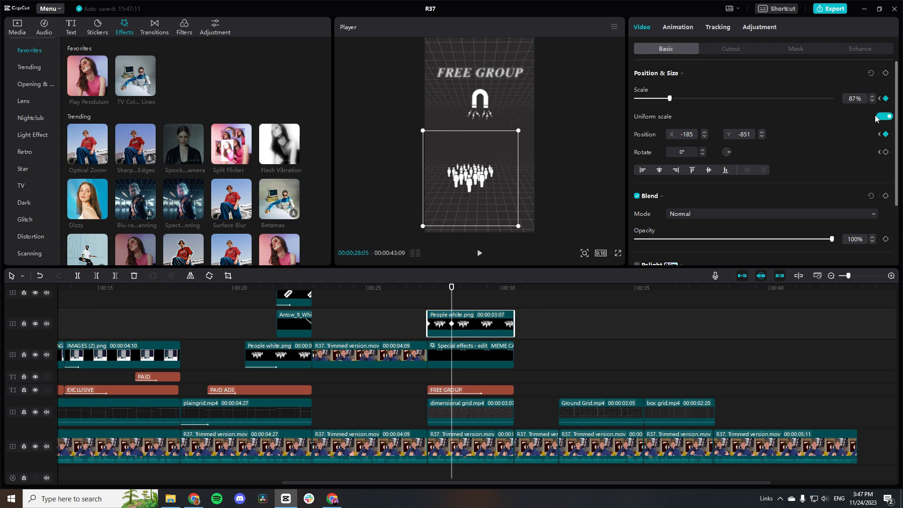
Keyframe the people image at X 246, Y -199 at 29:12 and centered under the magnet at 30:11, previewing the motion.
left_click_drag(452, 289, 485, 299)
left_click_drag(476, 182, 497, 148)
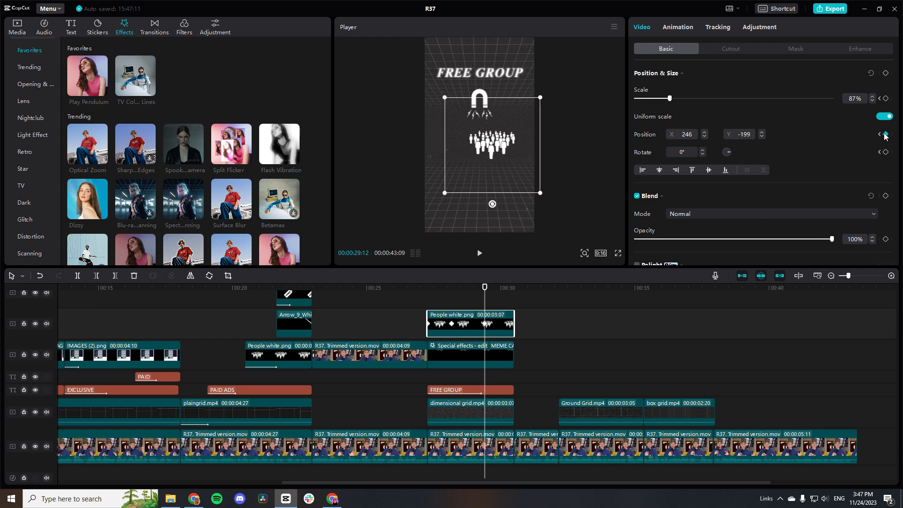
left_click_drag(484, 290, 510, 293)
left_click_drag(495, 160, 484, 148)
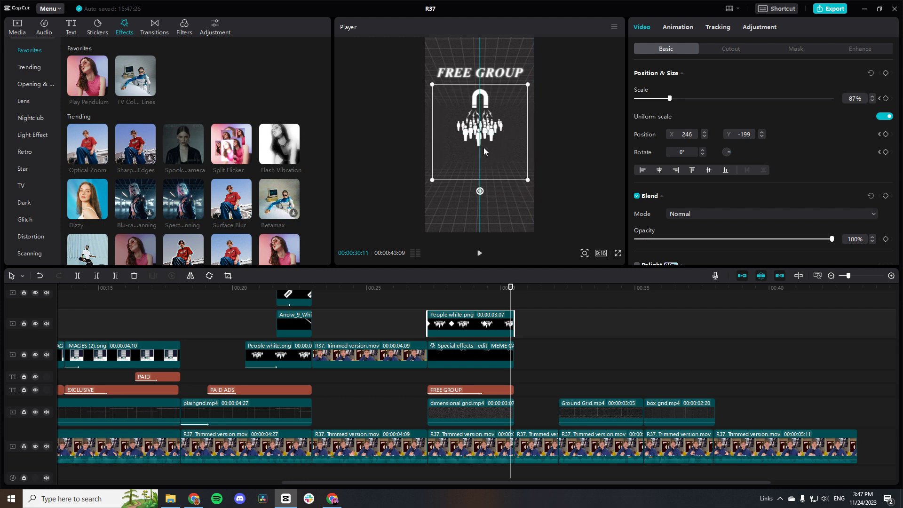
left_click_drag(510, 301, 426, 303)
key("space")
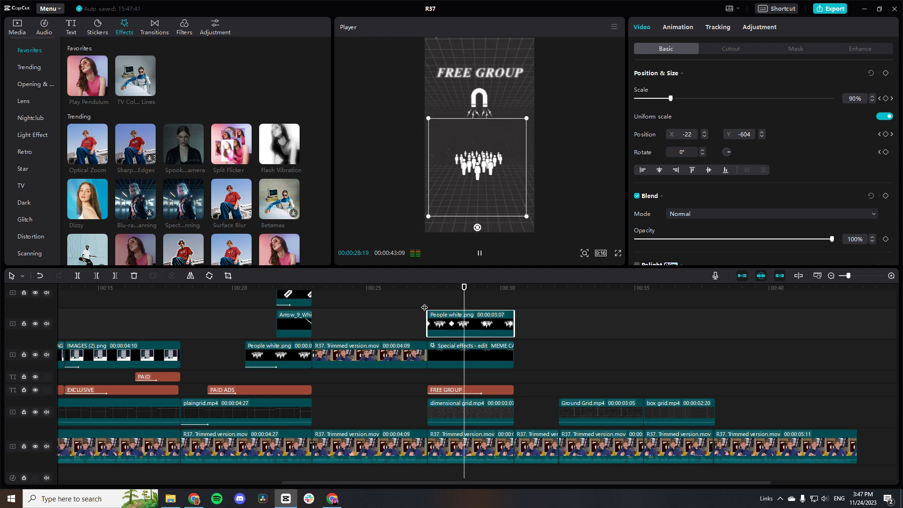
key("space")
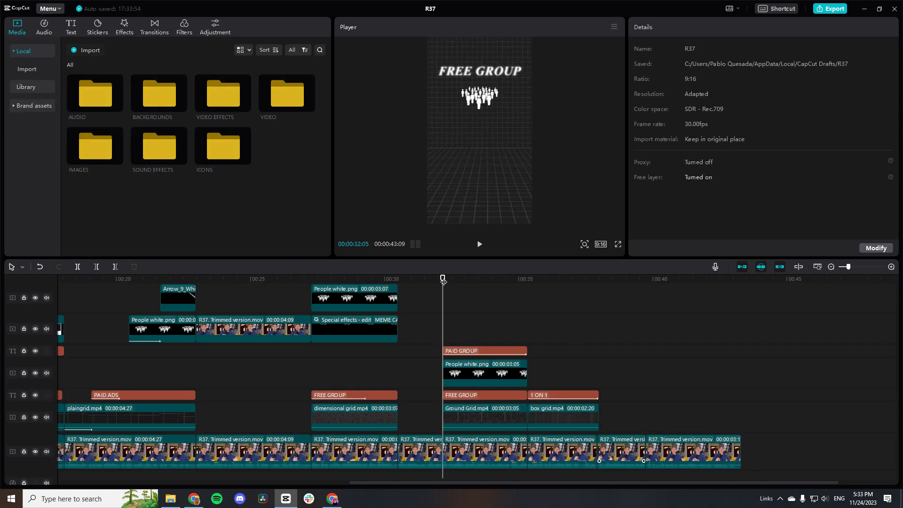
Examine the people image's keyframed movement and the PAID GROUP text's entrance animation in the Ground Grid section.
left_click_drag(443, 280, 483, 254)
left_click(486, 148)
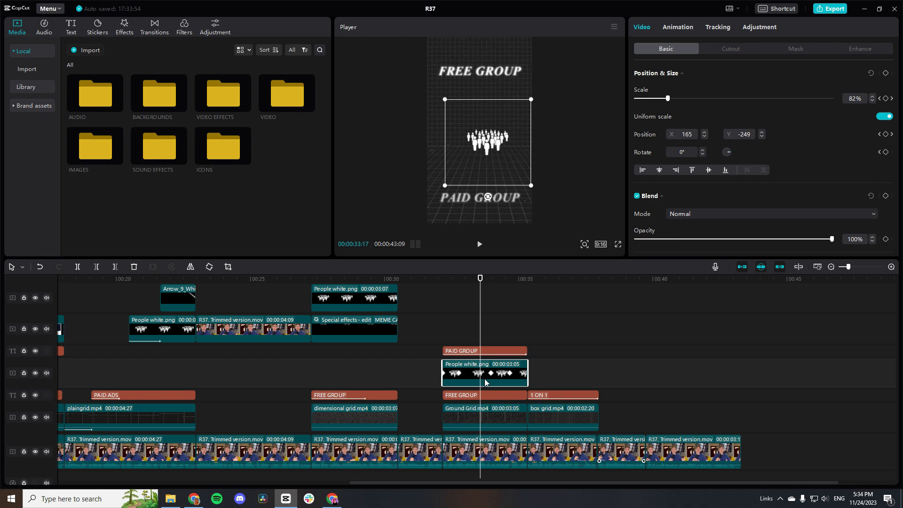
left_click_drag(480, 279, 473, 283)
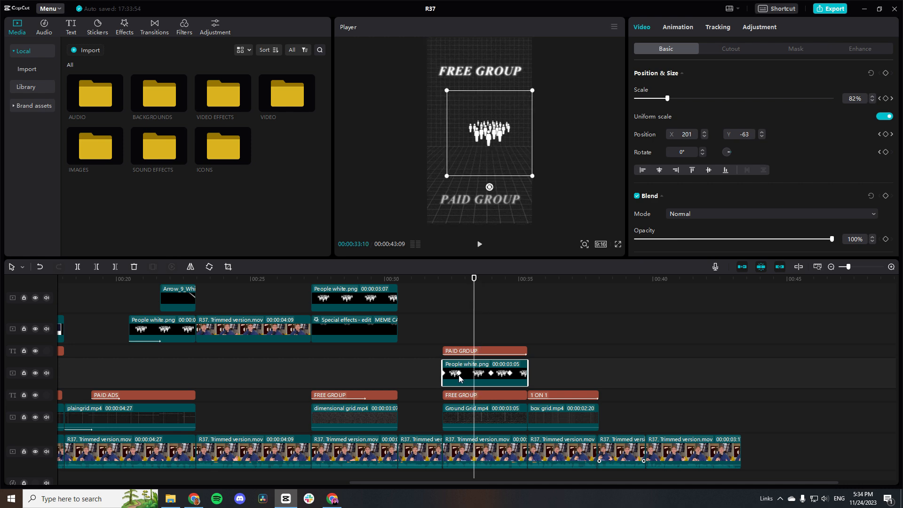
left_click(479, 352)
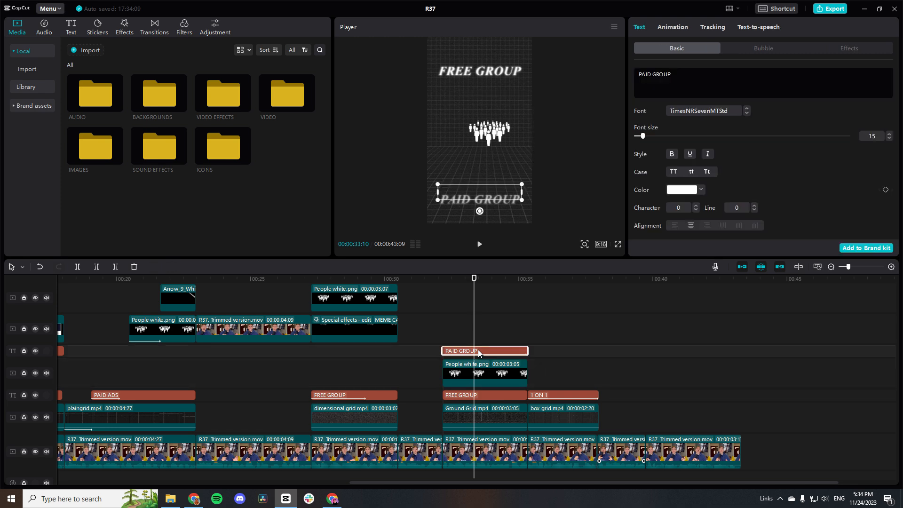
left_click(668, 27)
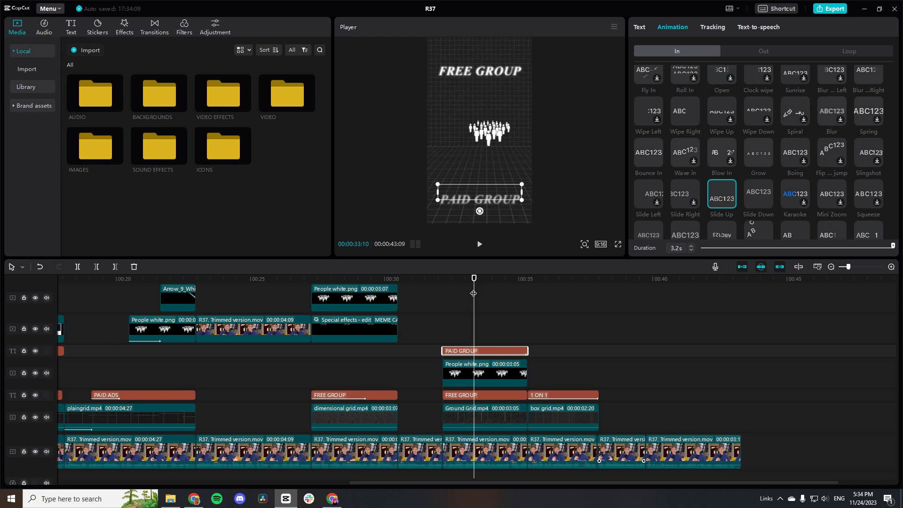
left_click_drag(473, 296, 445, 286)
key("space")
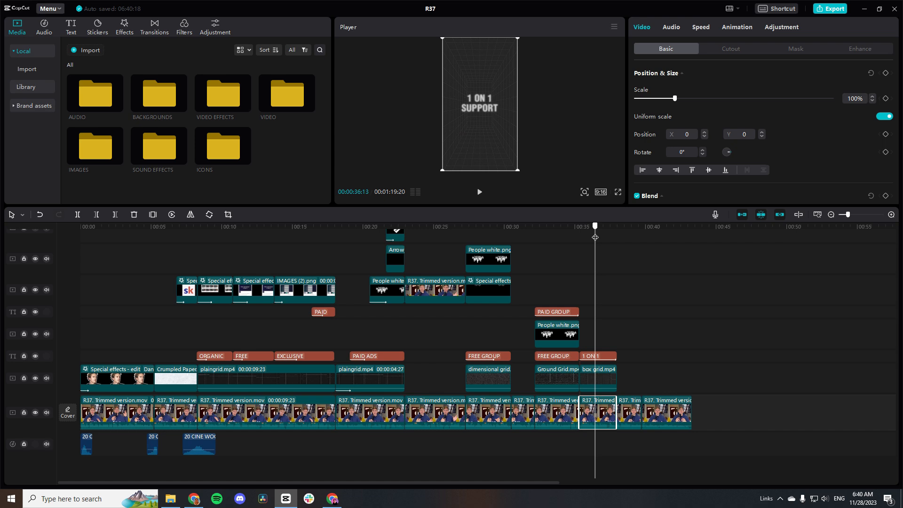
Duplicate the R37 clip above the box grid background at 35:10, then extract the copy's audio and delete it.
mouse_move(595, 237)
left_mouse_down()
mouse_move(602, 238)
mouse_move(579, 238)
left_mouse_up()
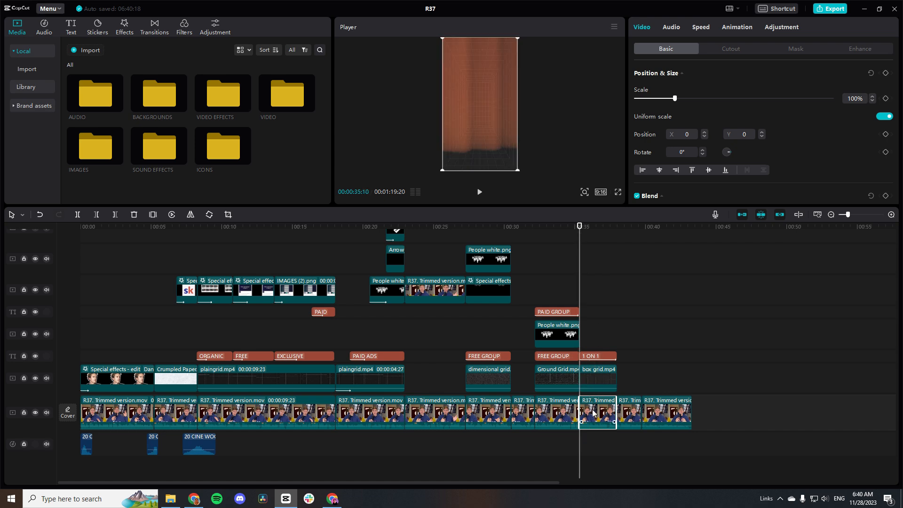
left_click_drag(594, 413, 597, 335)
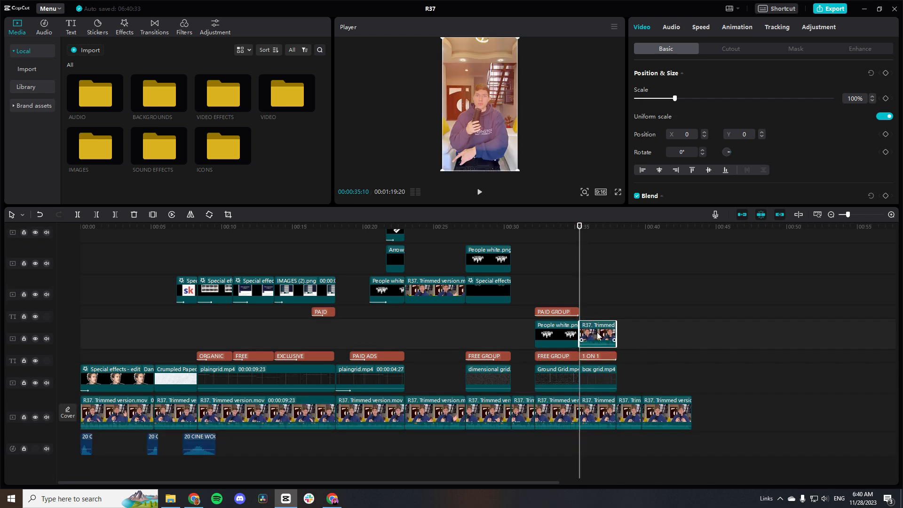
right_click(598, 334)
left_click(600, 425)
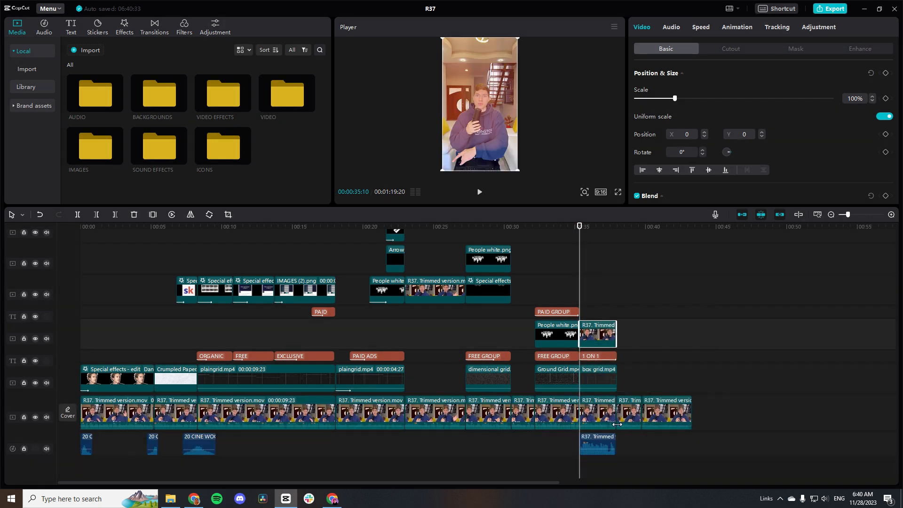
left_click(600, 443)
key("Delete")
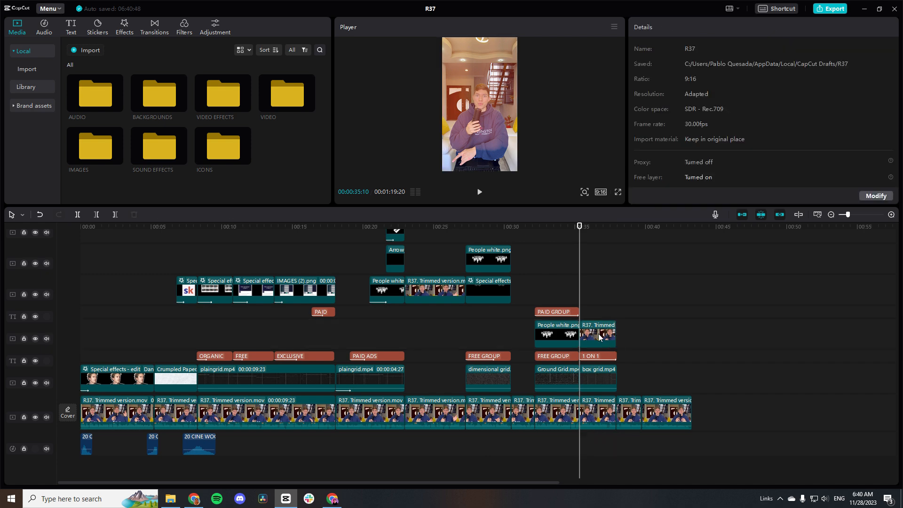
Apply a Circle mask around the speaker's face on the duplicated clip, at Y 67 and about 581 by 578 in size.
left_click(598, 334)
left_click_drag(579, 226, 600, 226)
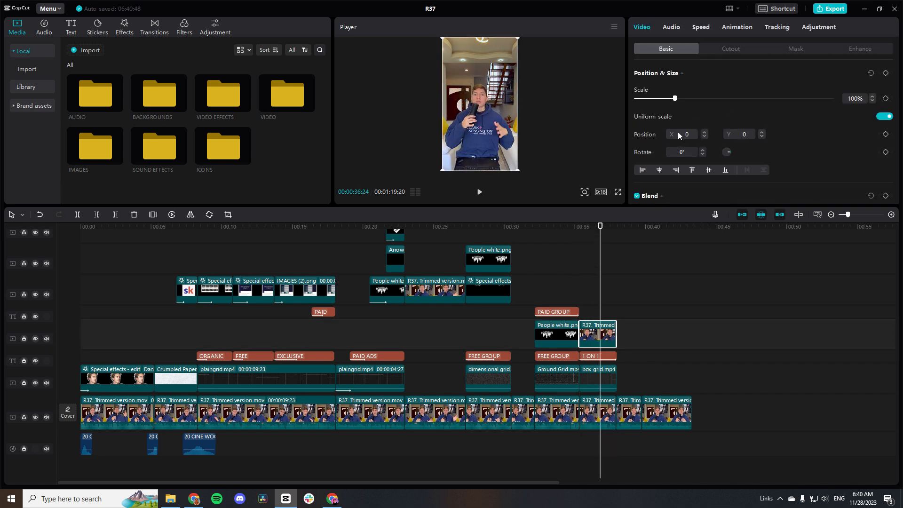
left_click(796, 49)
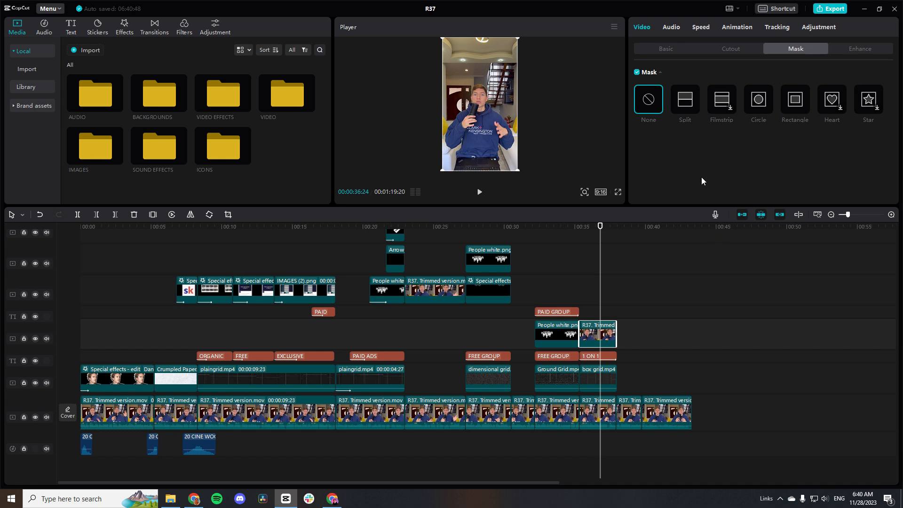
left_click(758, 103)
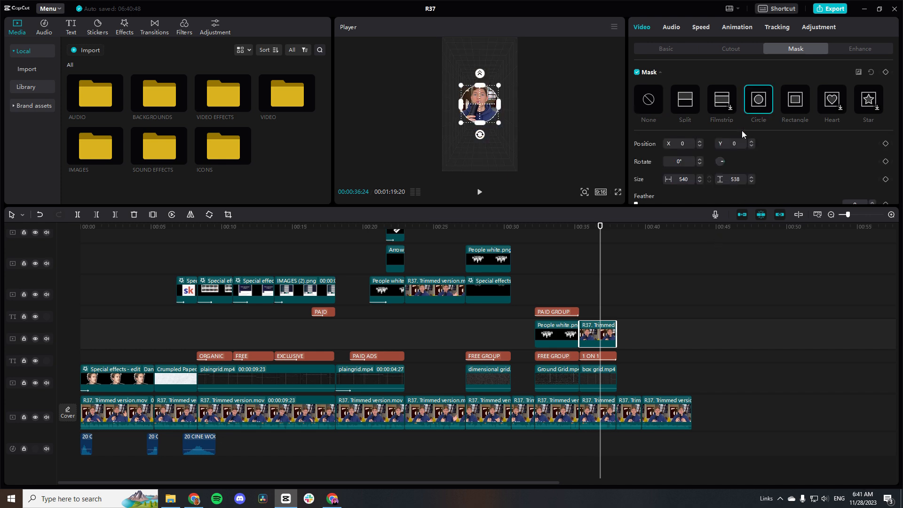
left_click_drag(461, 123, 485, 114)
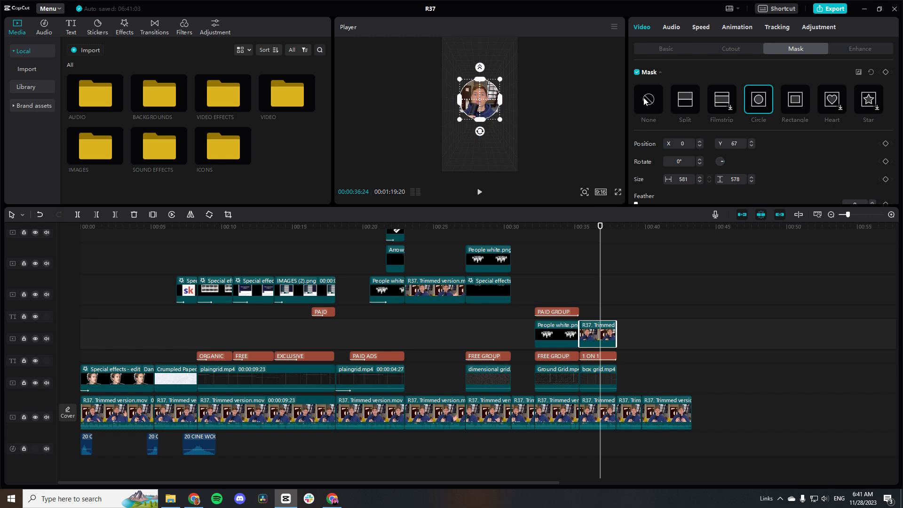
left_click(662, 48)
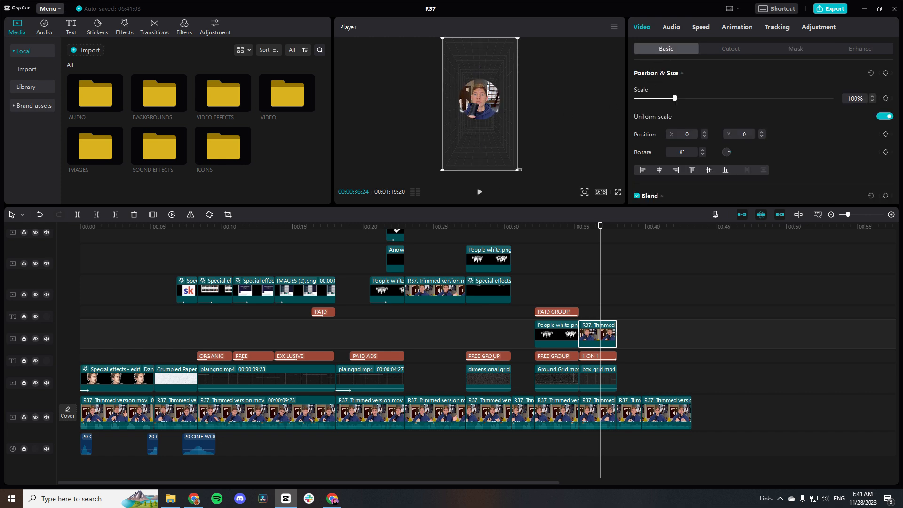
Scale the masked R37 clip to 73% at Y 930 above the 1 ON 1 SUPPORT text and move it to a higher track.
left_click_drag(518, 169, 497, 98)
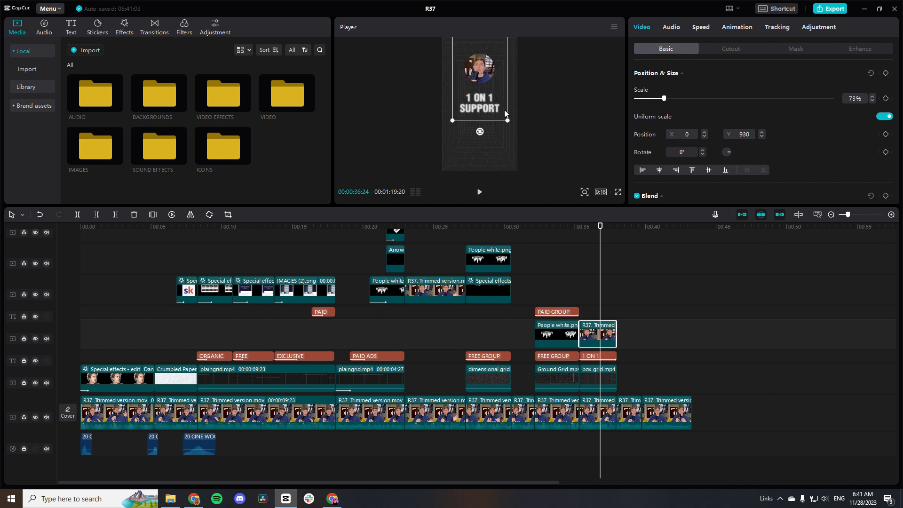
left_click(736, 27)
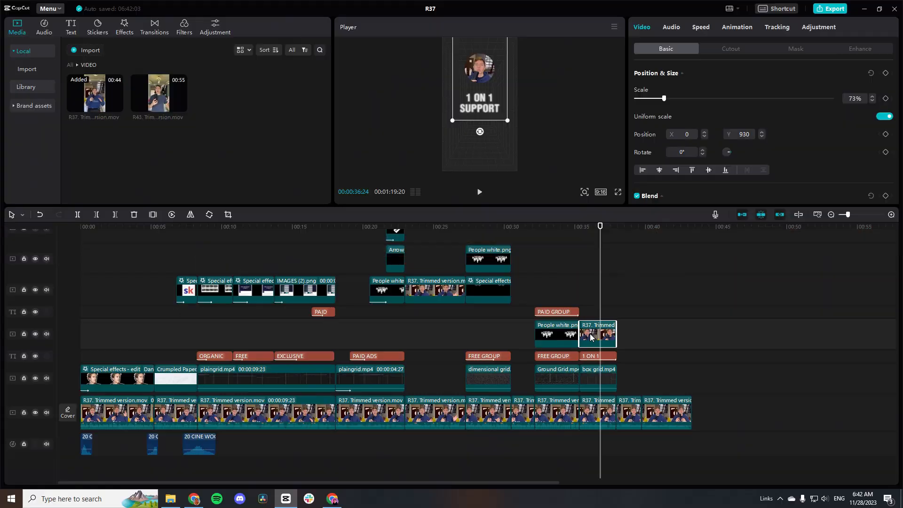
left_click_drag(594, 335, 594, 293)
Add the R43 video above the box grid background at 35:10 and trim its end to 38:00.
left_click_drag(156, 97, 581, 338)
left_click(580, 228)
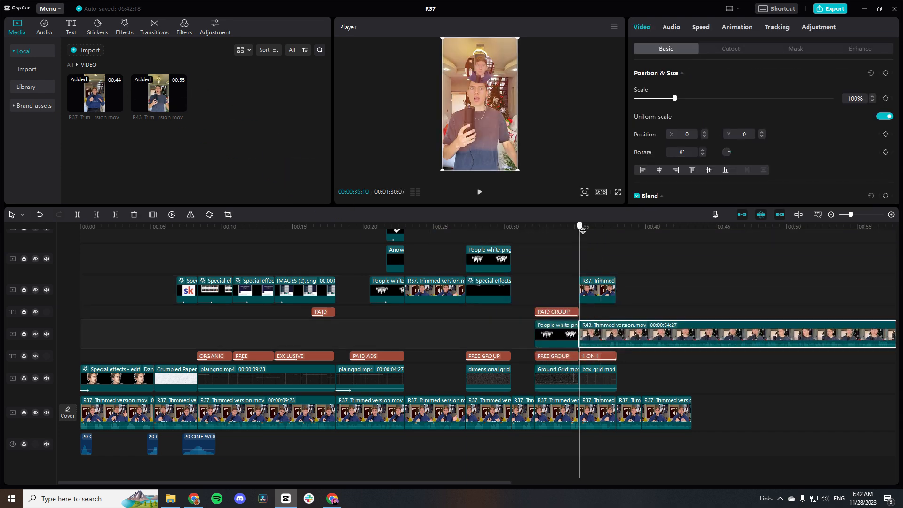
left_click_drag(581, 227, 616, 244)
key("ctrl+b")
key("Delete")
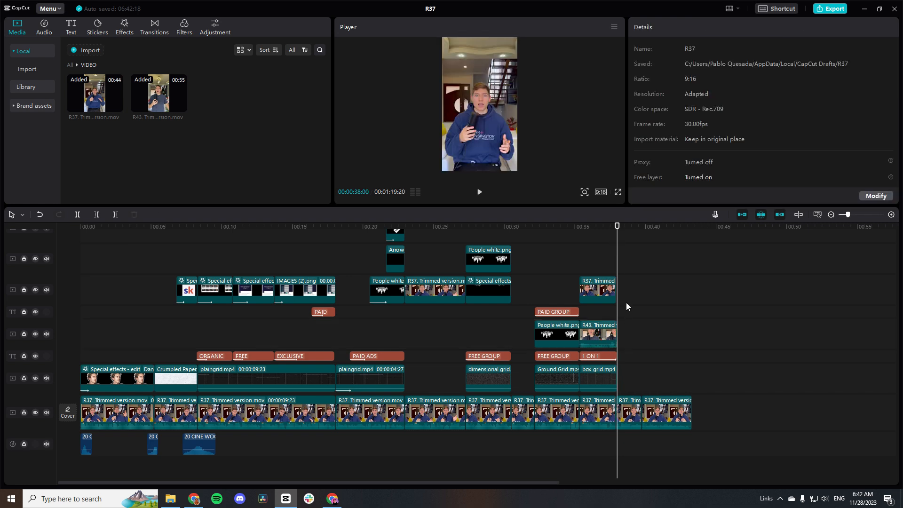
Extract the R43 clip's audio and delete it.
right_click(596, 331)
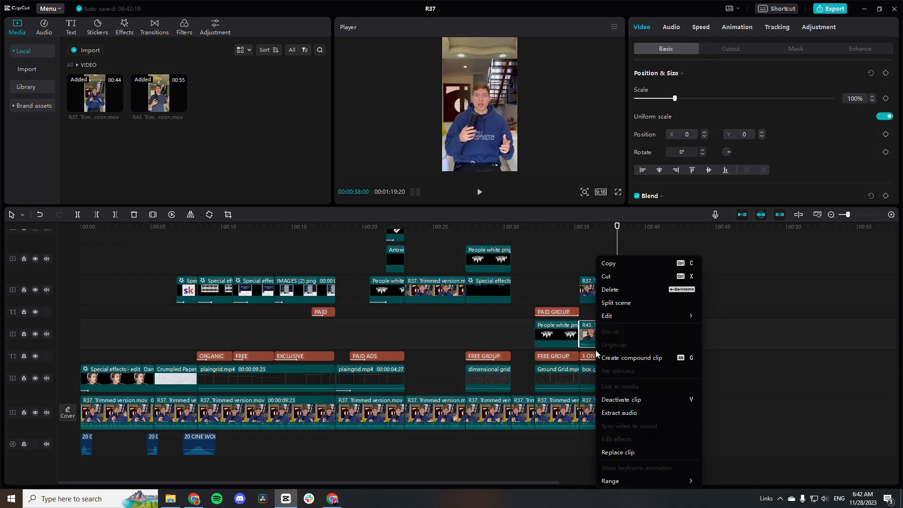
left_click(617, 415)
key("Delete")
Scale the R43 clip to 40%, then fine-tune it to 38% at Y -916 beneath the 1 ON 1 SUPPORT text.
left_click_drag(617, 227, 598, 235)
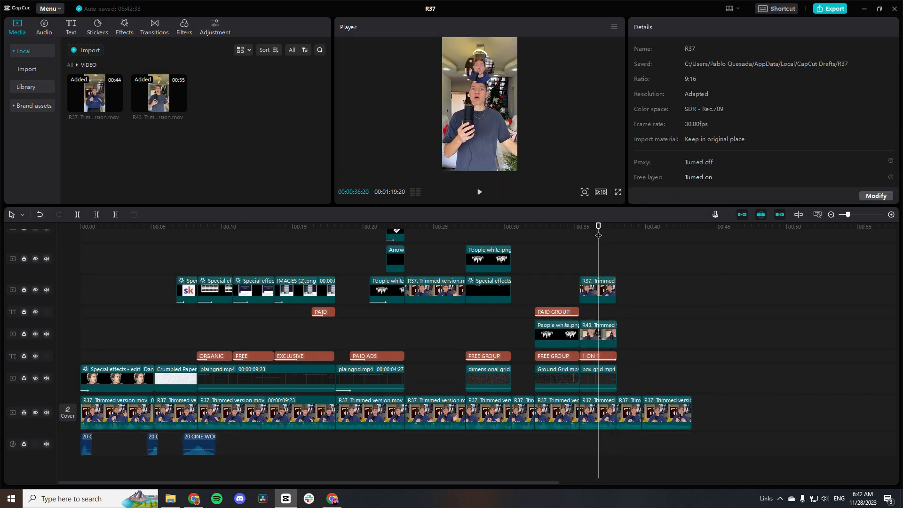
left_click(606, 336)
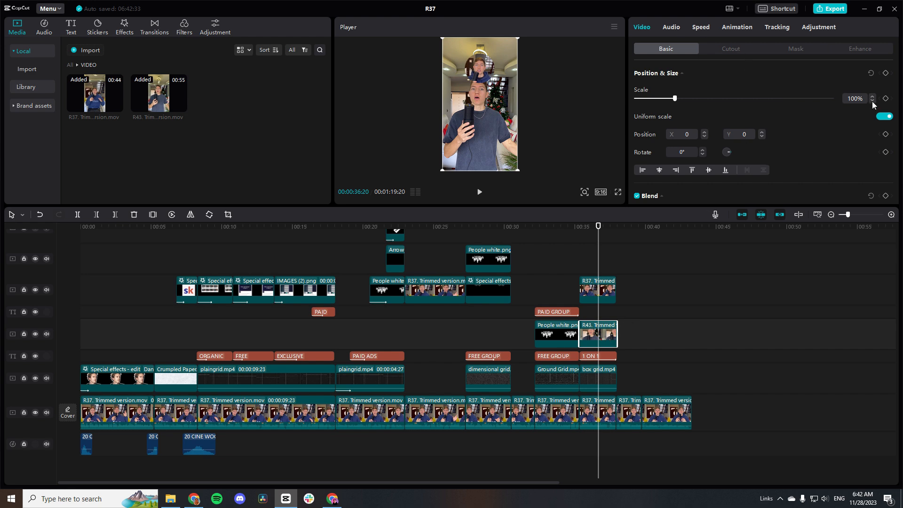
key("BackSpace")
key("BackSpace")
key("BackSpace")
type("40")
key("Return")
left_click_drag(480, 111, 480, 128)
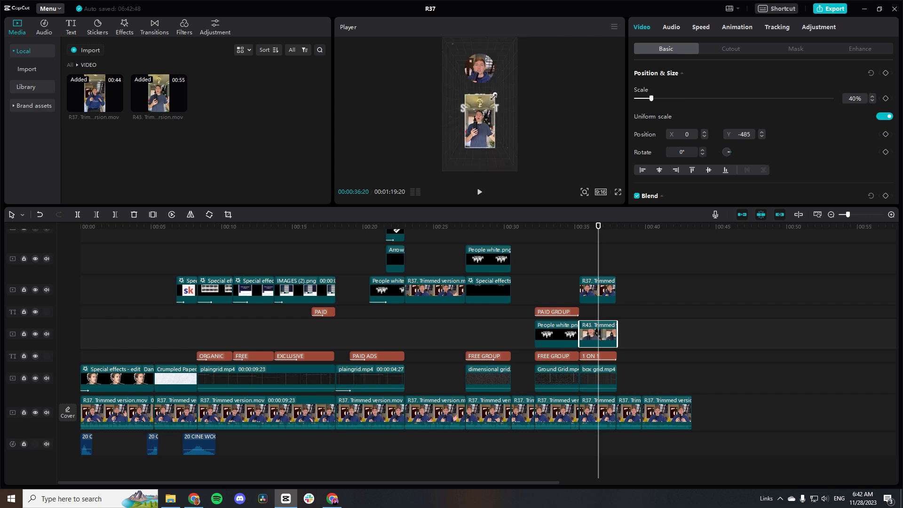
left_click_drag(494, 95, 479, 127)
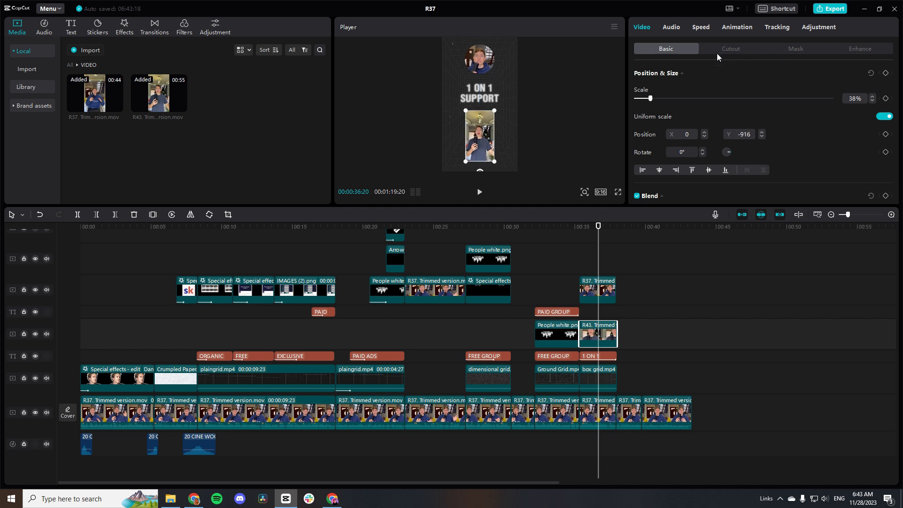
Apply a Rectangle mask to the R43 clip beneath the 1 ON 1 SUPPORT text and adjust the mask's shape.
left_click(802, 46)
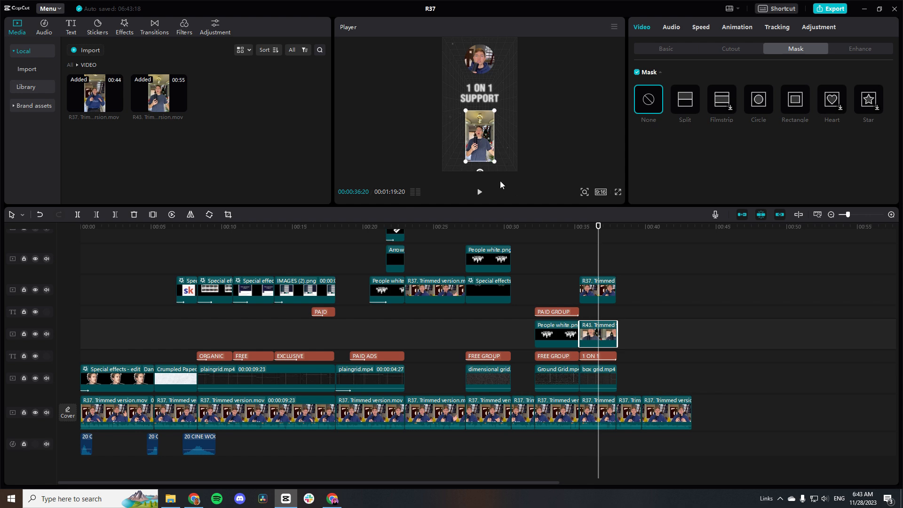
left_click(802, 107)
left_click_drag(472, 150, 465, 155)
scroll(745, 173, "down", 2)
left_click_drag(636, 190, 687, 196)
left_click(485, 141)
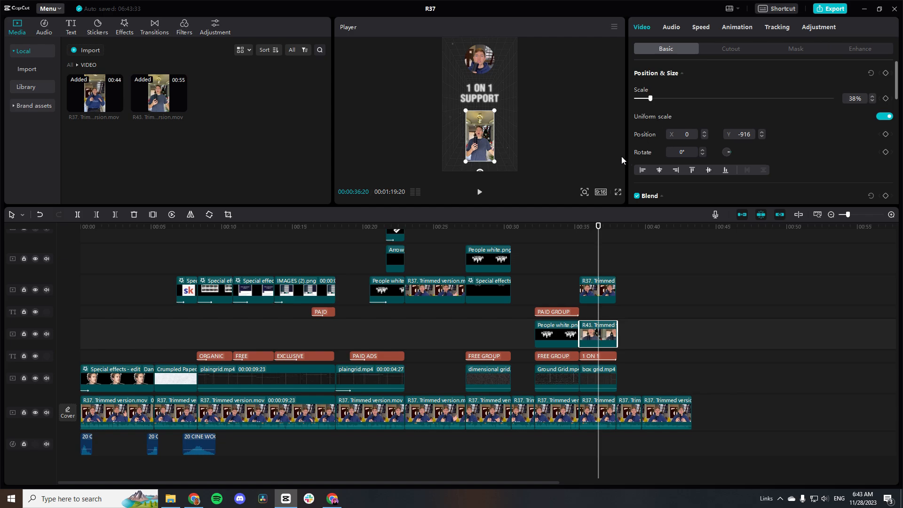
key("ctrl+shift+f")
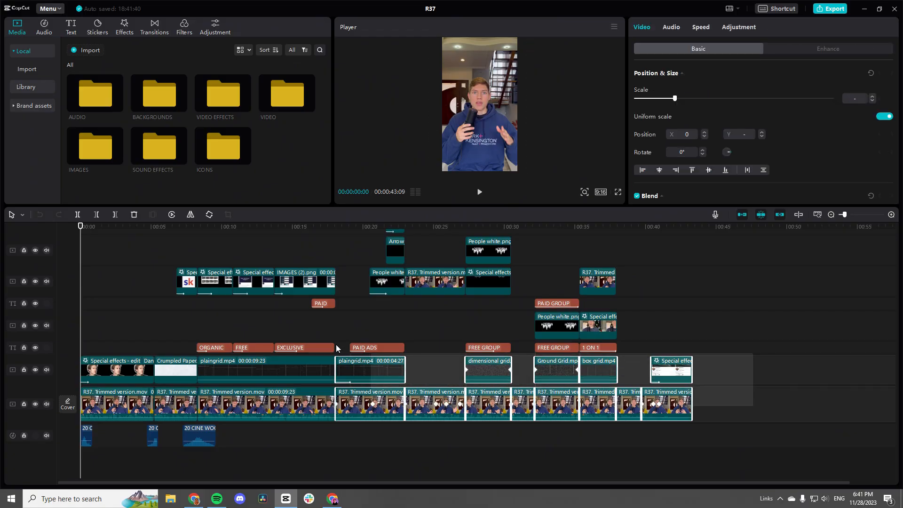
left_click_drag(336, 348, 187, 281)
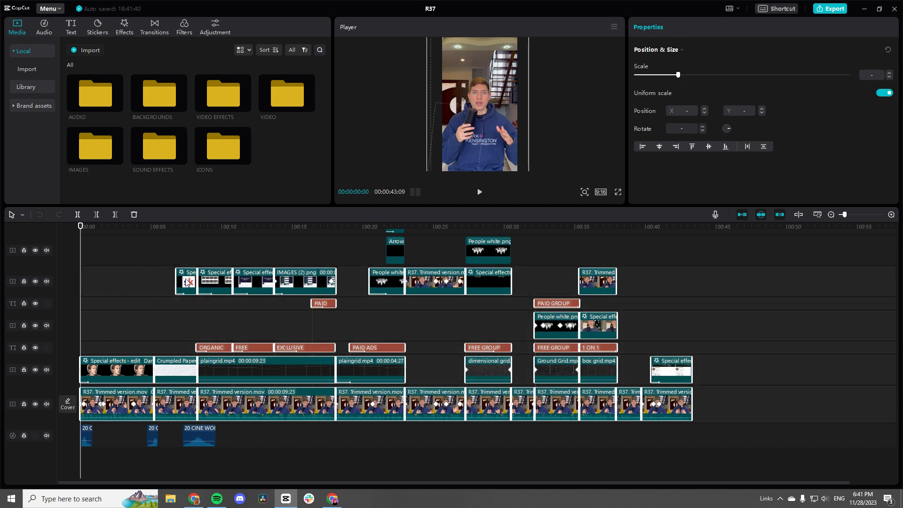
left_click(92, 237)
left_click_drag(92, 228, 73, 229)
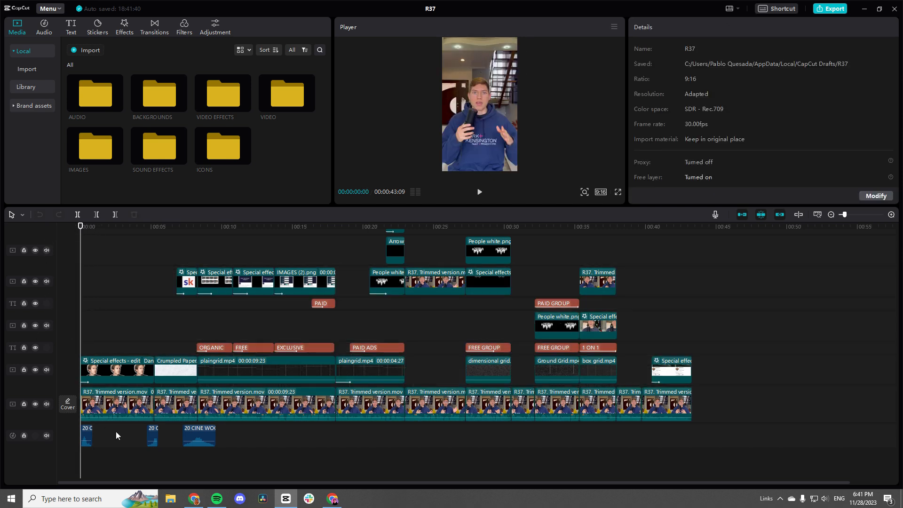
Examine the sound effect placed near 8 seconds and browse the favorite sound effects in the audio library.
left_click(194, 441)
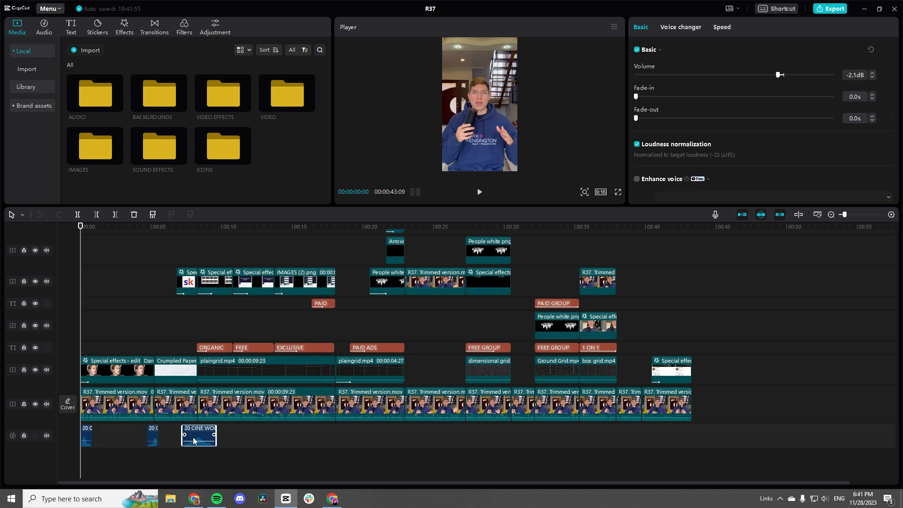
left_click(162, 150)
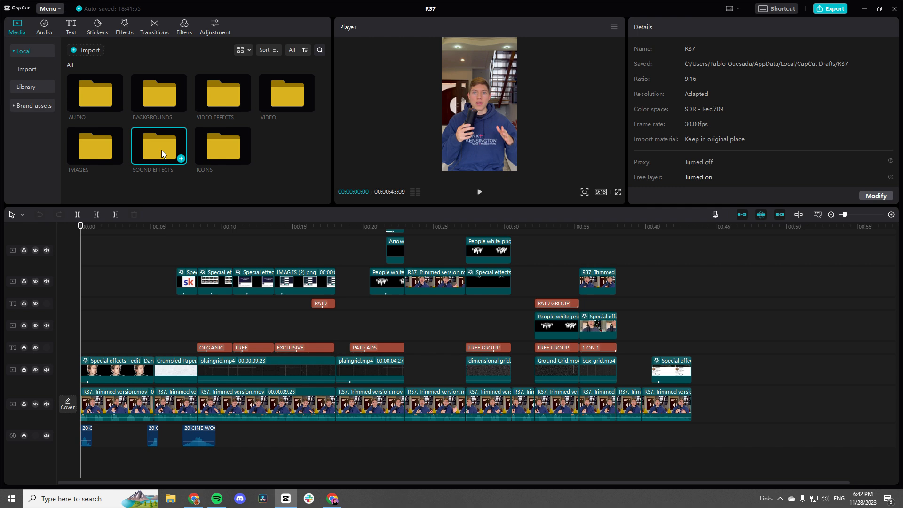
left_click(45, 35)
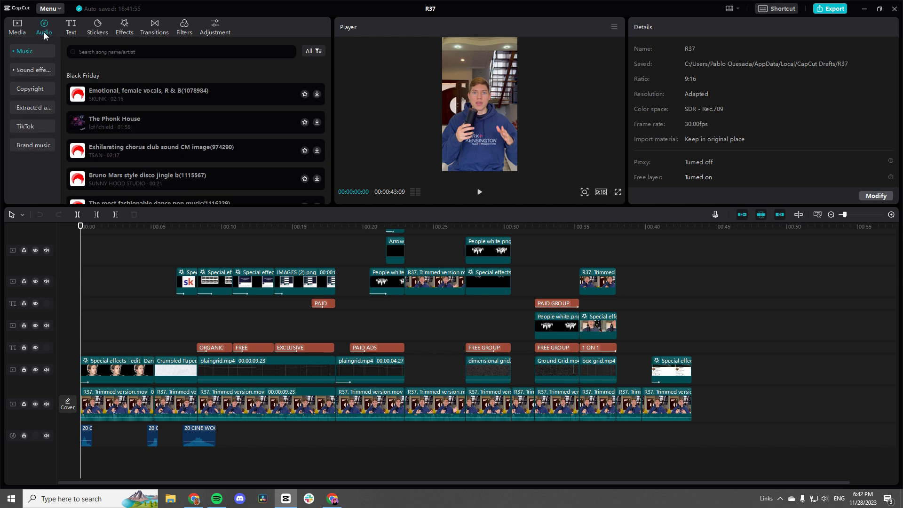
left_click(35, 70)
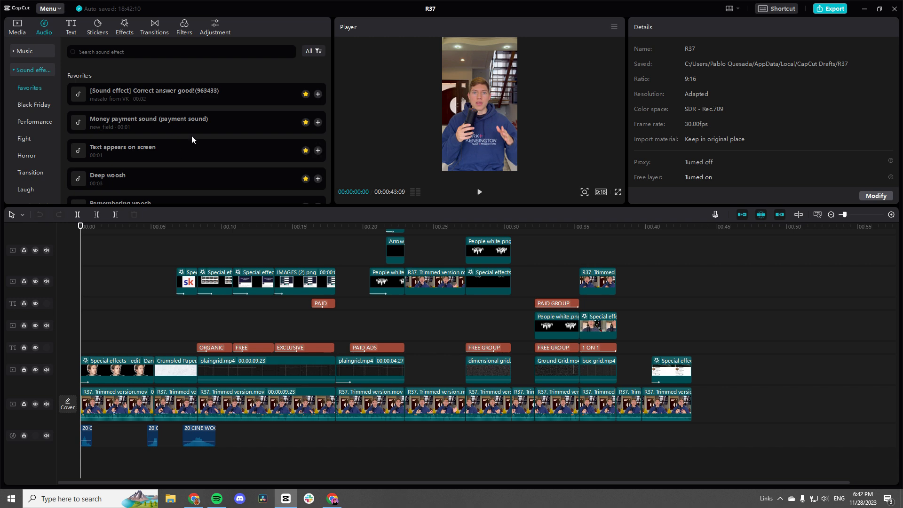
scroll(179, 176, "down", 1)
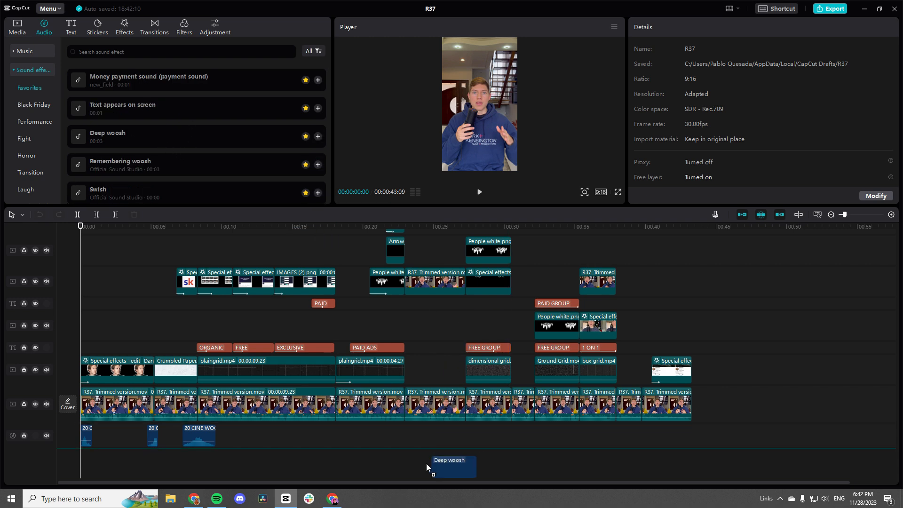
Look at the auto captions feature, then switch to the browser and view the Captions app and Submagic web pages.
left_click(72, 29)
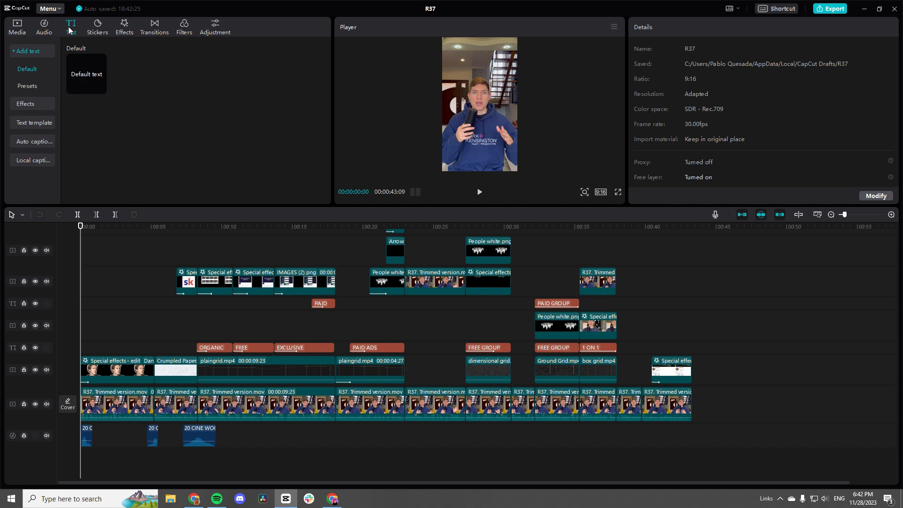
left_click(33, 141)
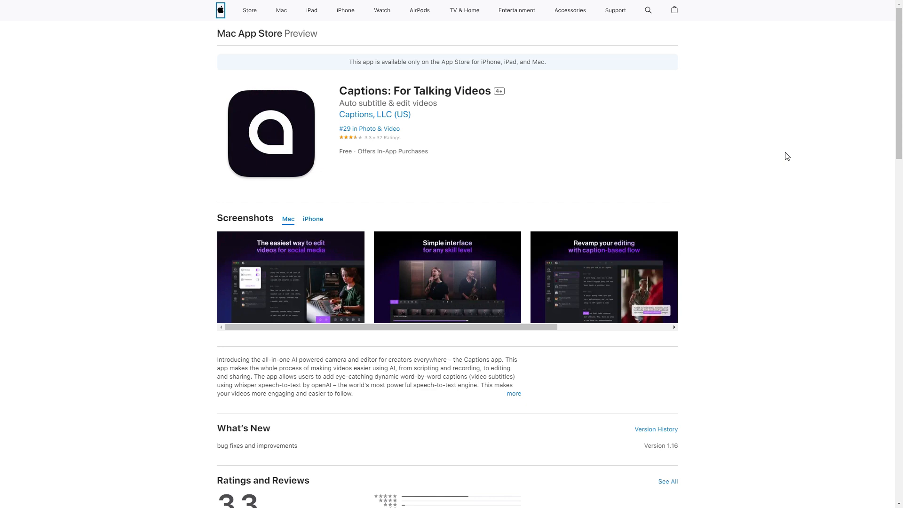
key("ctrl+Tab")
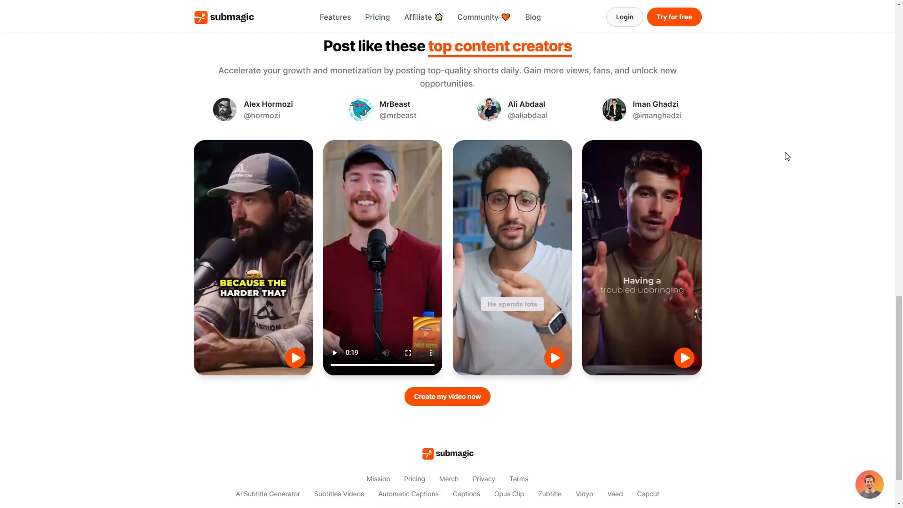